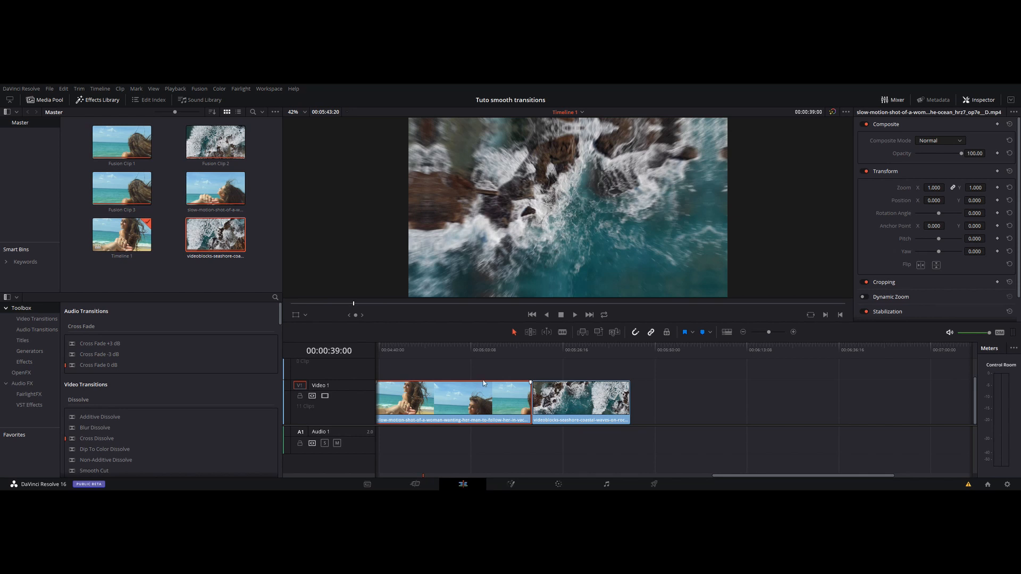
# - Show the Effects category of the Effects Library
pyautogui.hscroll(-3, 729, 383)
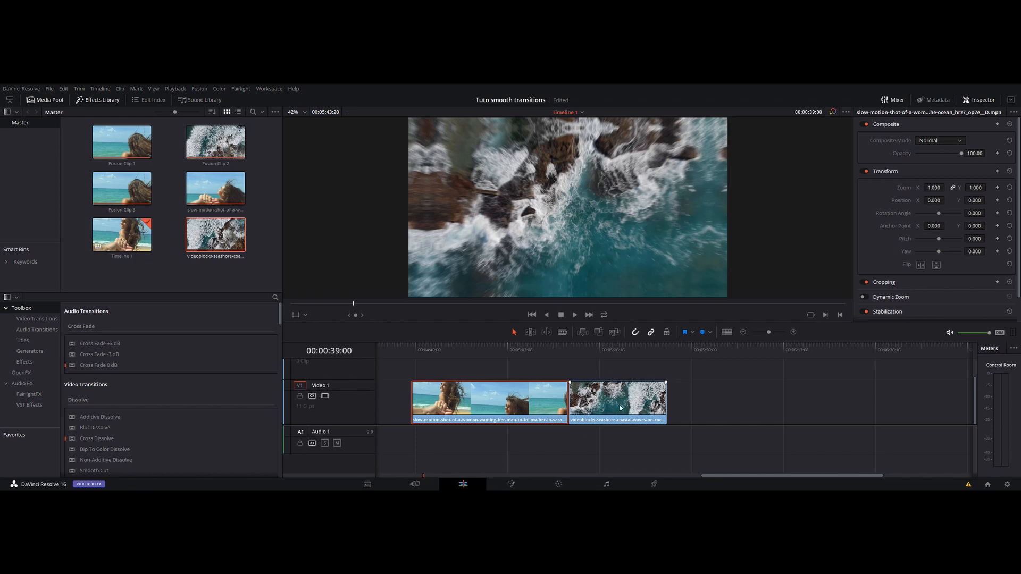
pyautogui.click(24, 362)
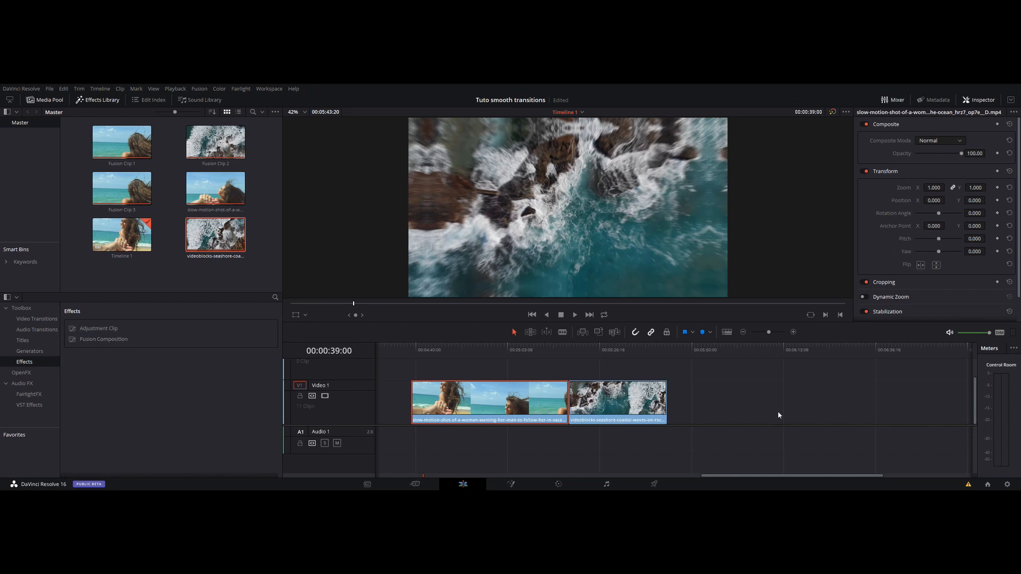
pyautogui.hscroll(3, 707, 402)
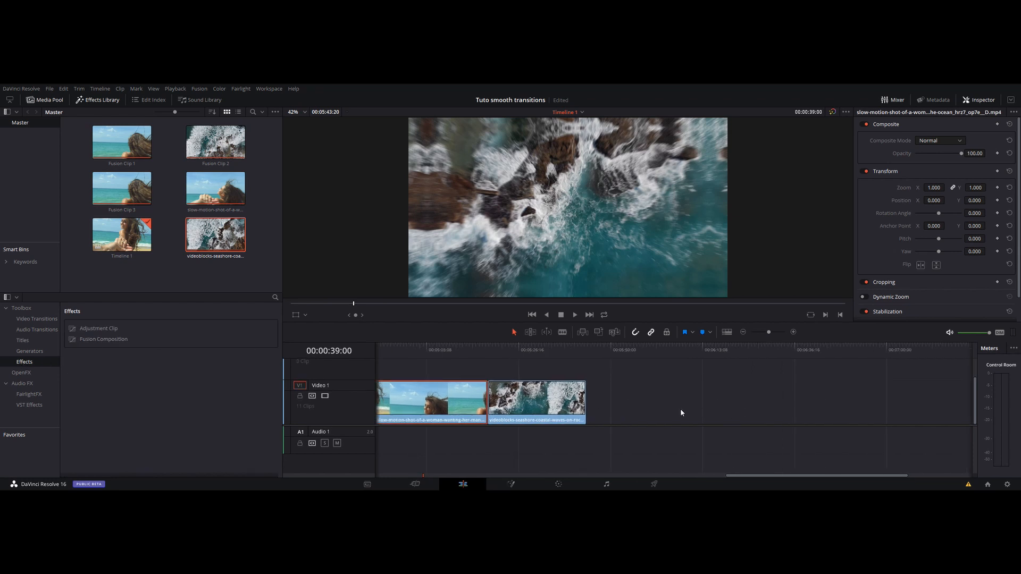
pyautogui.hscroll(-3, 680, 413)
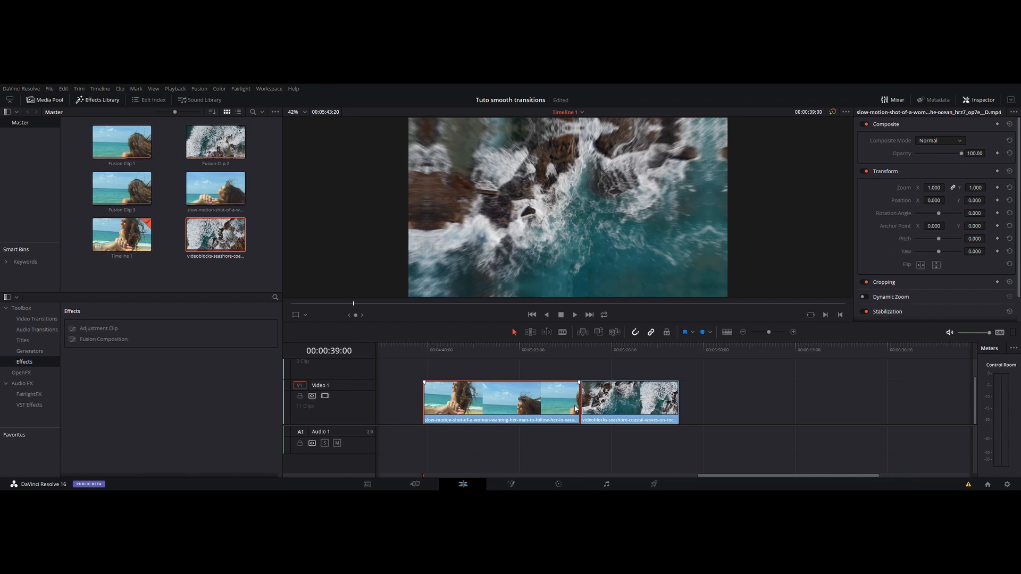
pyautogui.hotkey('ctrl', 's')
# - Jump through the timeline's edit points to the cut between the last beach clip and the last seashore clip
pyautogui.press('Right')
pyautogui.press('Right')
pyautogui.press('Down')
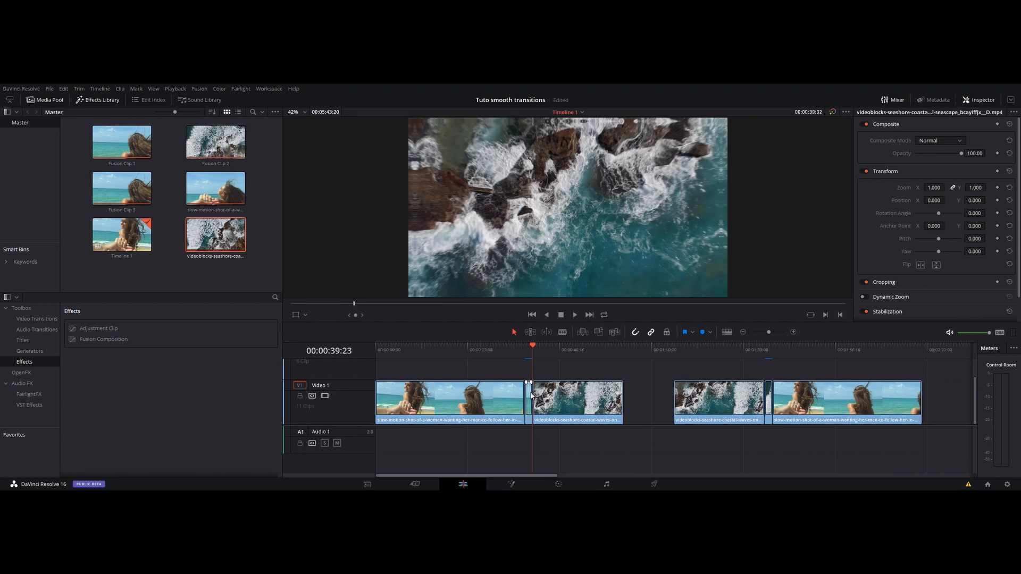
pyautogui.press('Up')
pyautogui.press('Down')
pyautogui.press('Down')
pyautogui.press('Down')
pyautogui.press('Down')
pyautogui.press('Down')
pyautogui.press('Down')
pyautogui.press('Down')
pyautogui.press('Down')
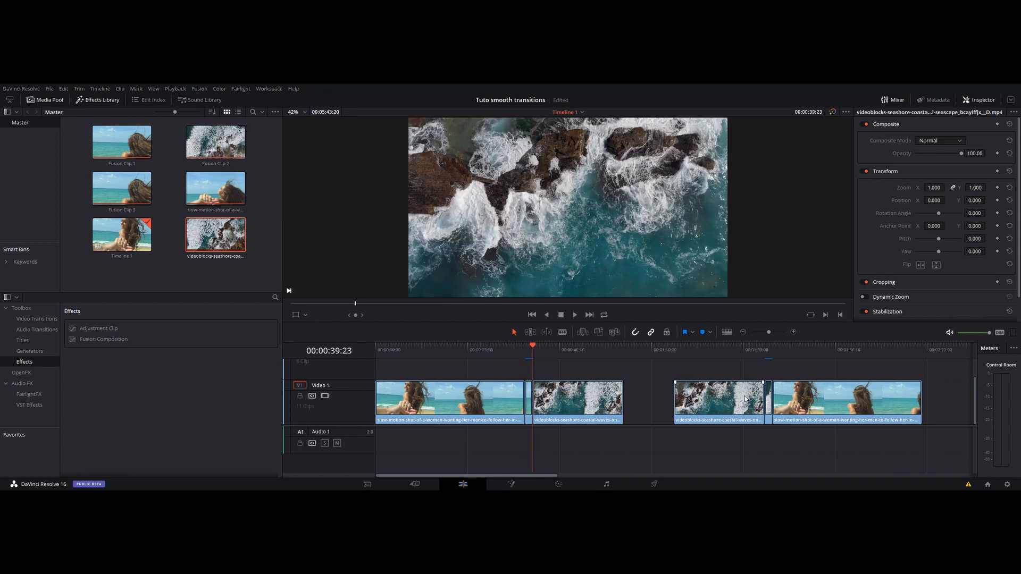
pyautogui.press('Down')
pyautogui.press('Down')
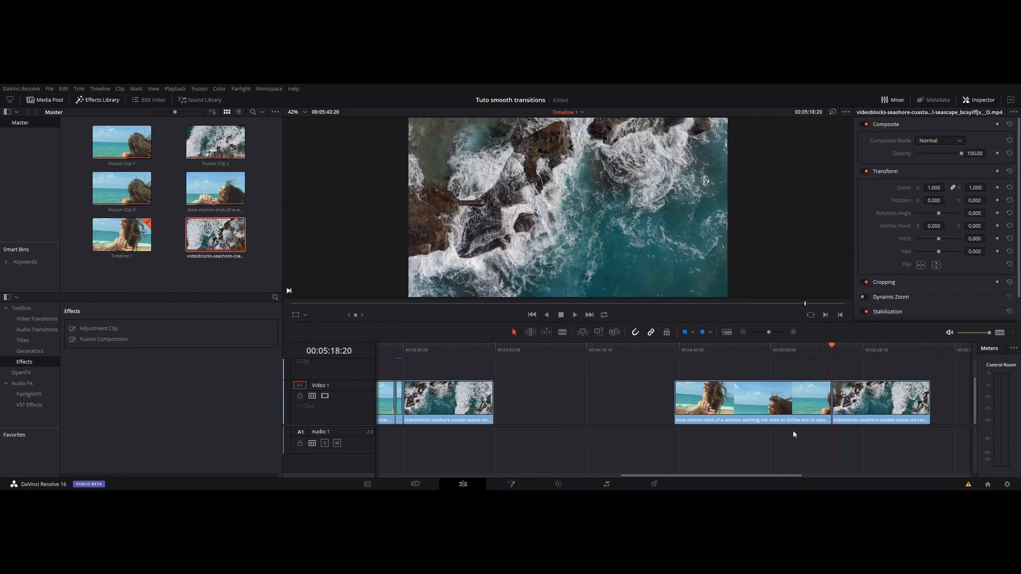
# - Check the start, the shared cut and the end of the last two clips, finishing on the cut at 00:05:18:20
pyautogui.moveTo(790, 431); pyautogui.dragTo(497, 434)
pyautogui.press('Up')
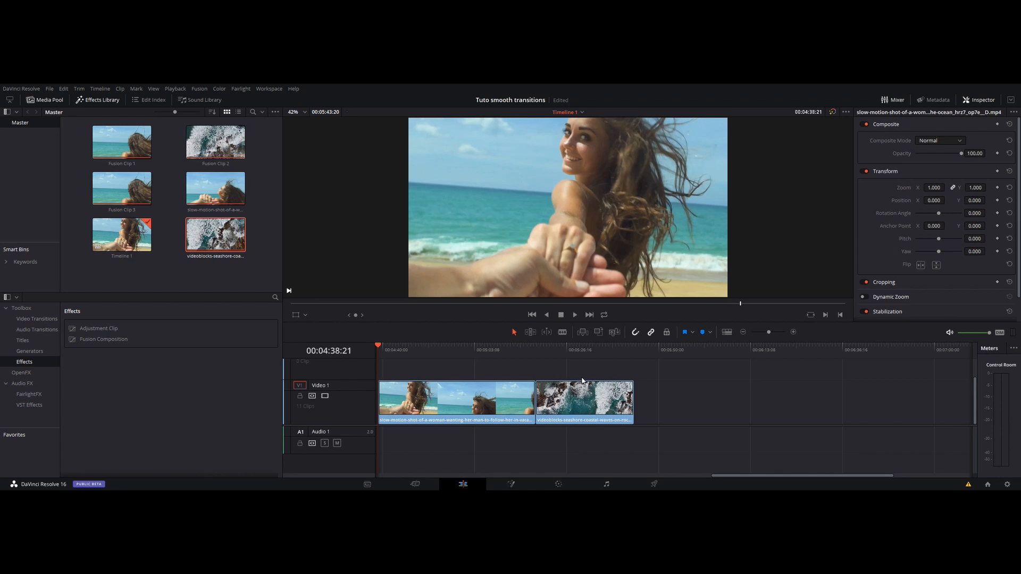
pyautogui.press('Down')
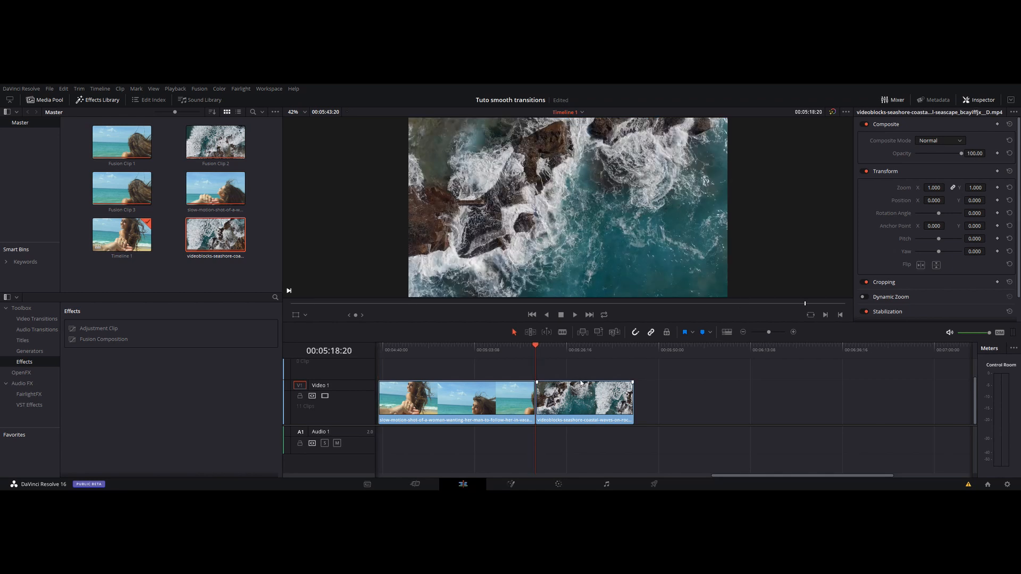
pyautogui.press('Up')
pyautogui.press('Down')
pyautogui.press('Down')
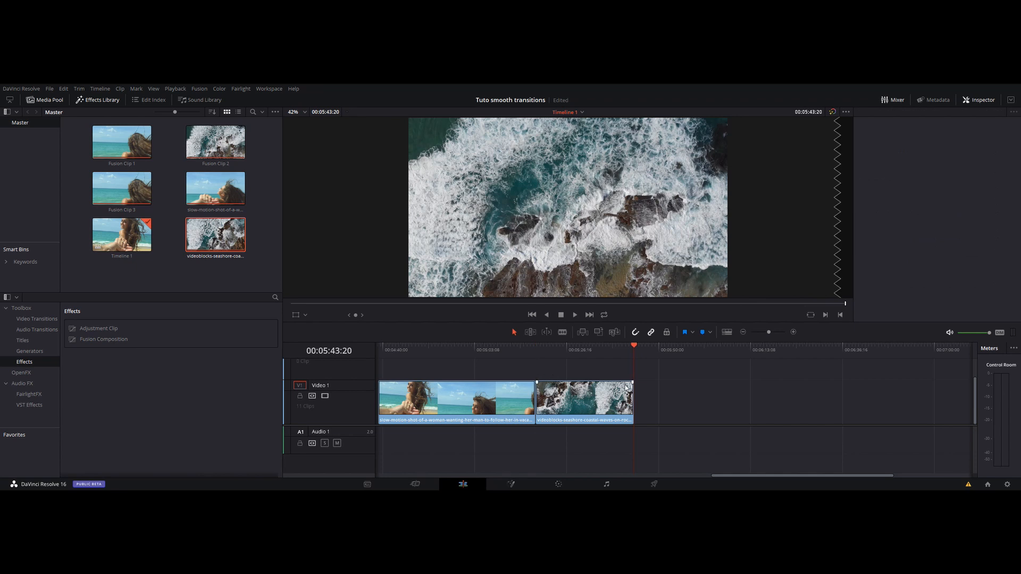
pyautogui.press('Up')
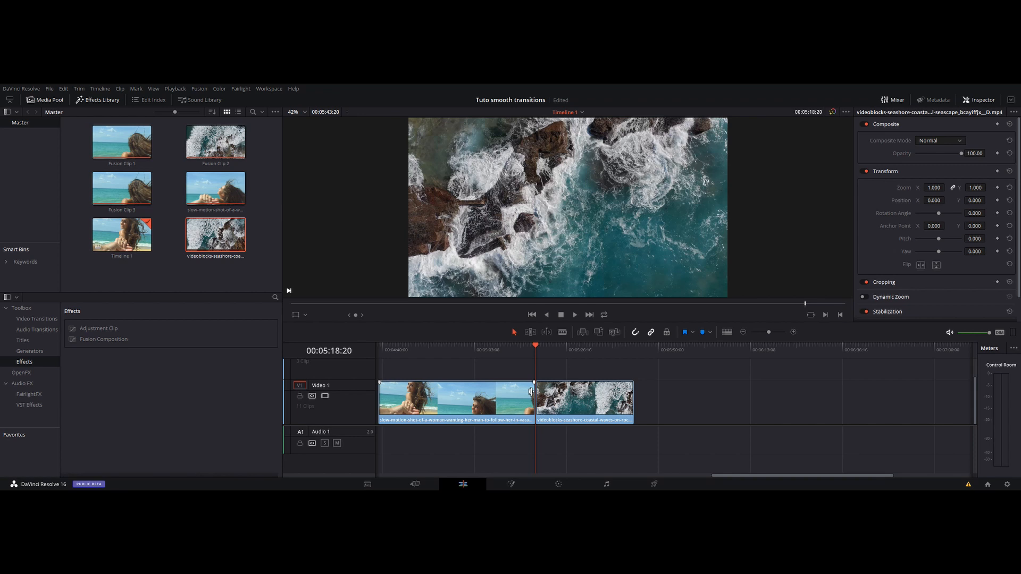
# - Split the last beach clip two seconds before its end, at 00:05:16:20
pyautogui.hotkey('shift', 'Left')
pyautogui.hotkey('shift', 'Left')
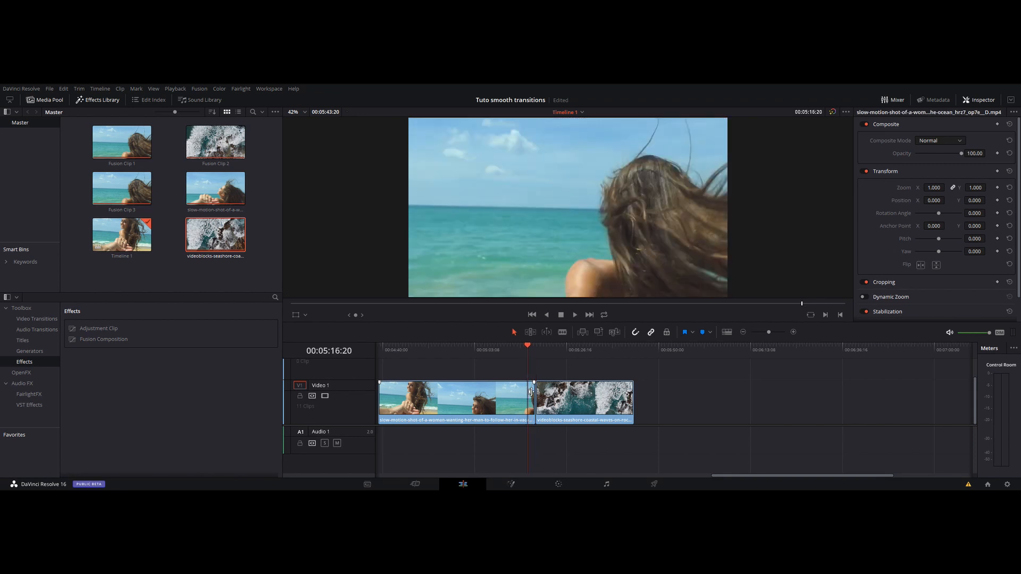
pyautogui.hotkey('shift', 'Right')
pyautogui.hotkey('shift', 'Right')
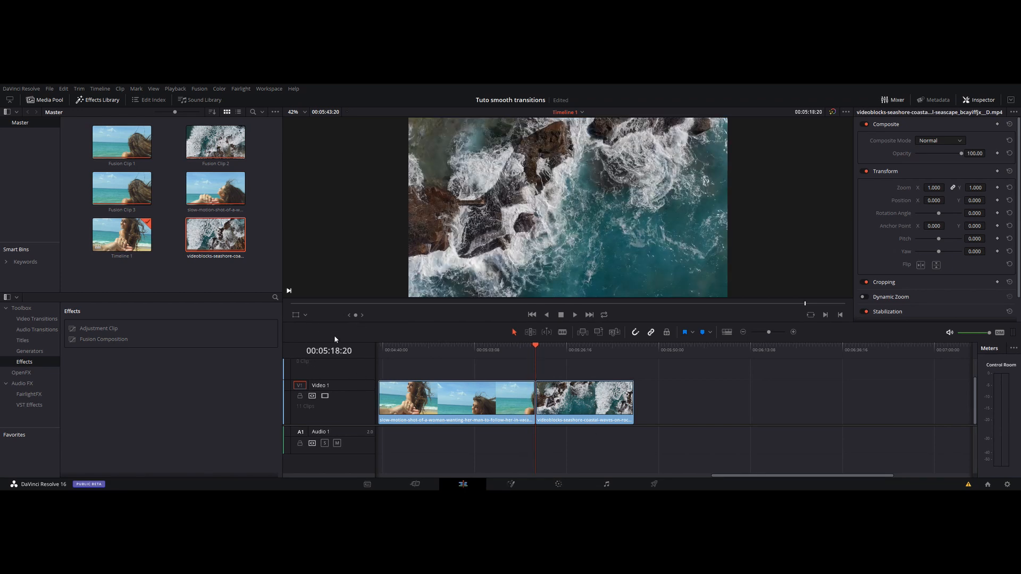
pyautogui.hotkey('shift', 'Left')
pyautogui.hotkey('shift', 'Left')
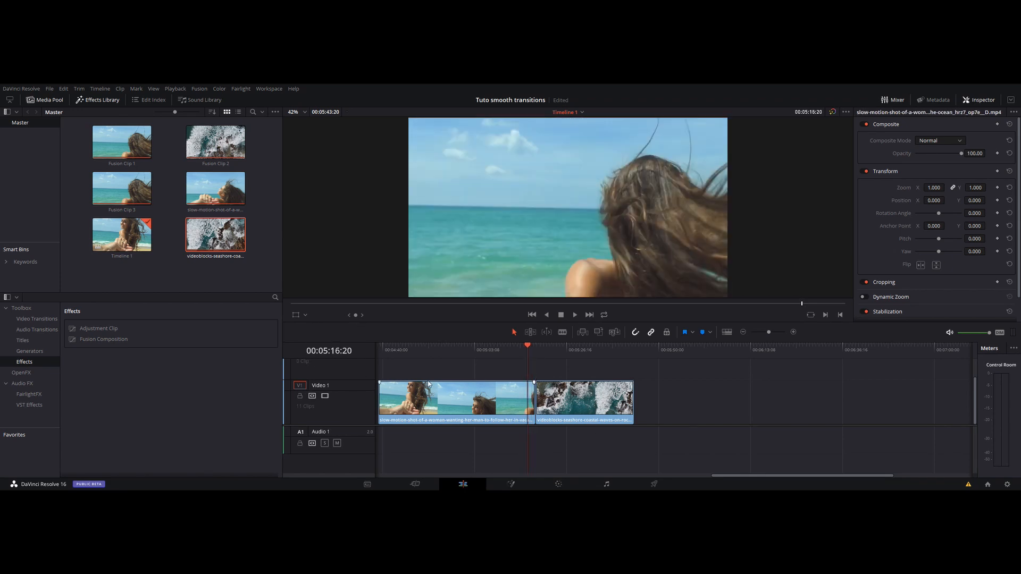
pyautogui.click(563, 333)
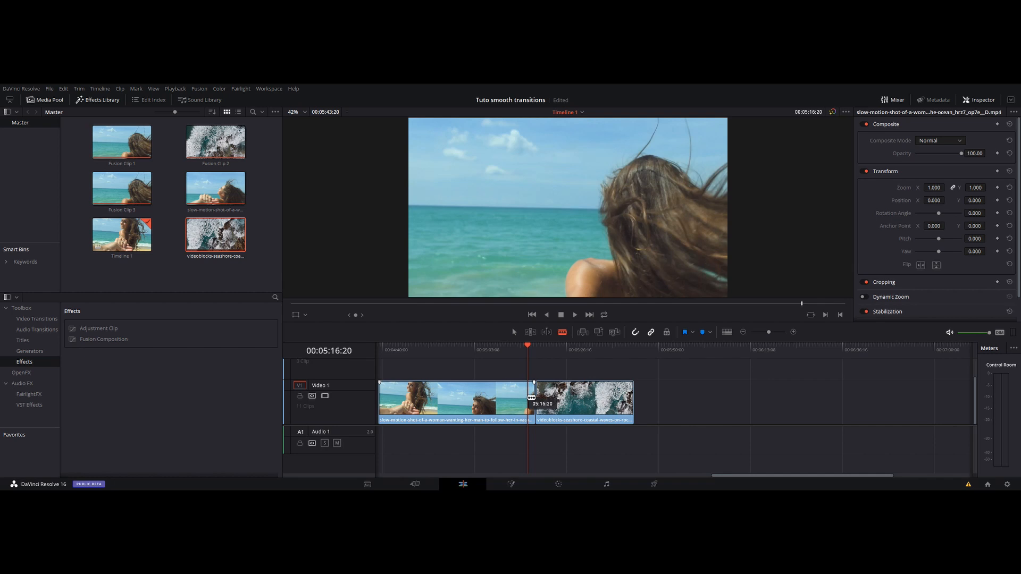
pyautogui.click(532, 399)
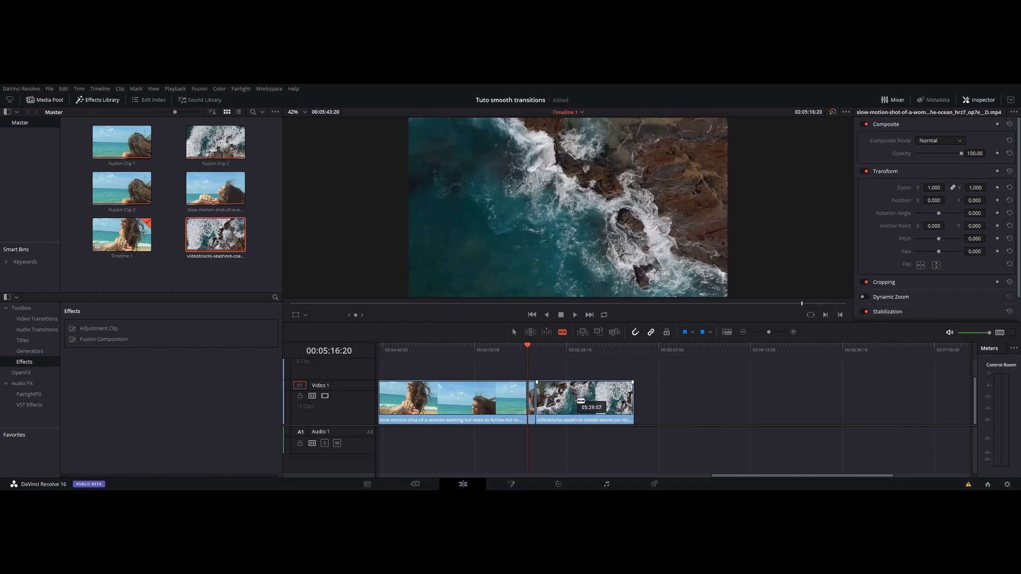
# - Split the seashore clip two seconds after its start, at 00:05:20:20, and return to the Selection tool
pyautogui.hotkey('shift', 'Right')
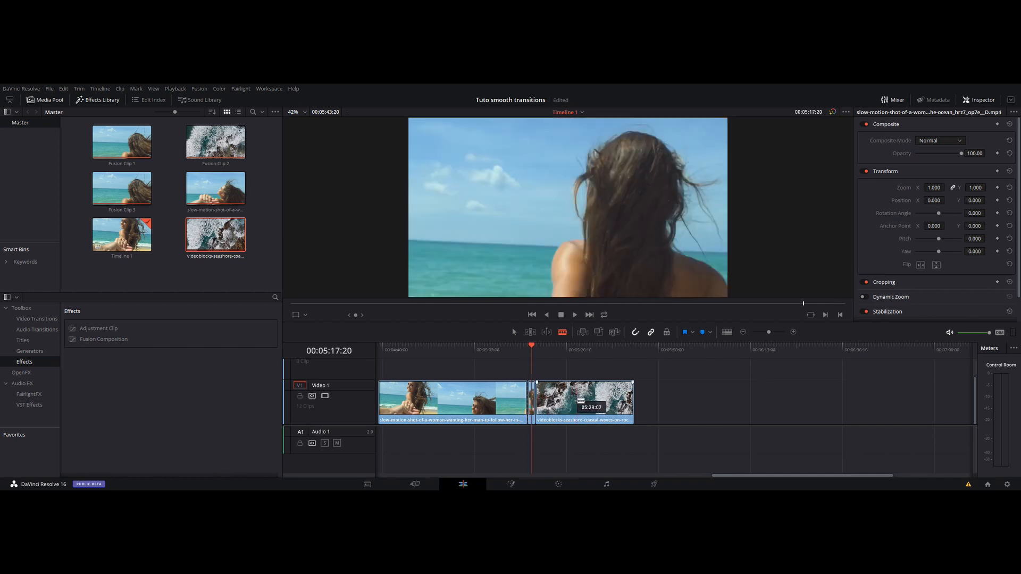
pyautogui.hotkey('shift', 'Right')
pyautogui.hotkey('shift', 'Right')
pyautogui.hotkey('shift', 'Right')
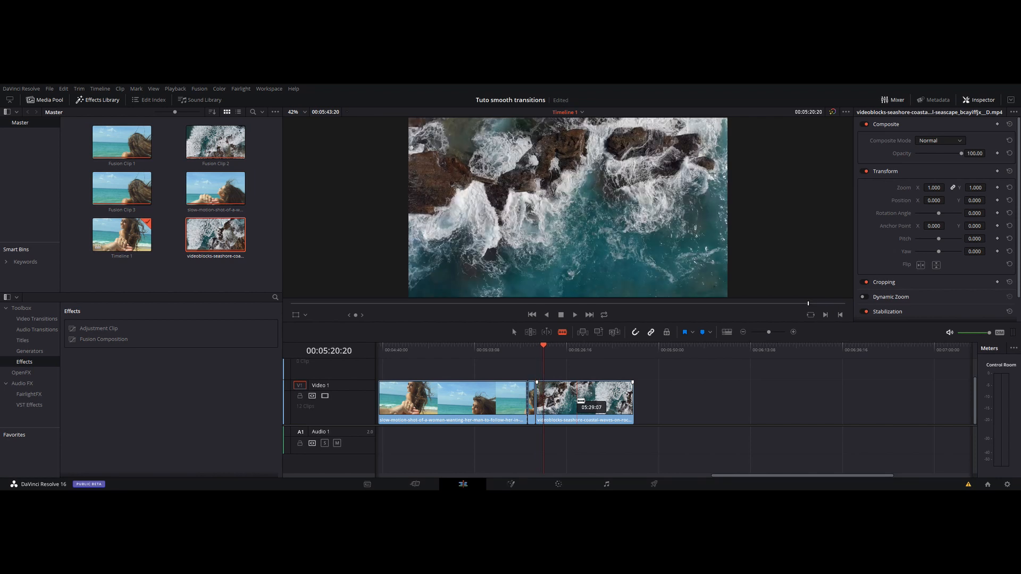
pyautogui.click(544, 394)
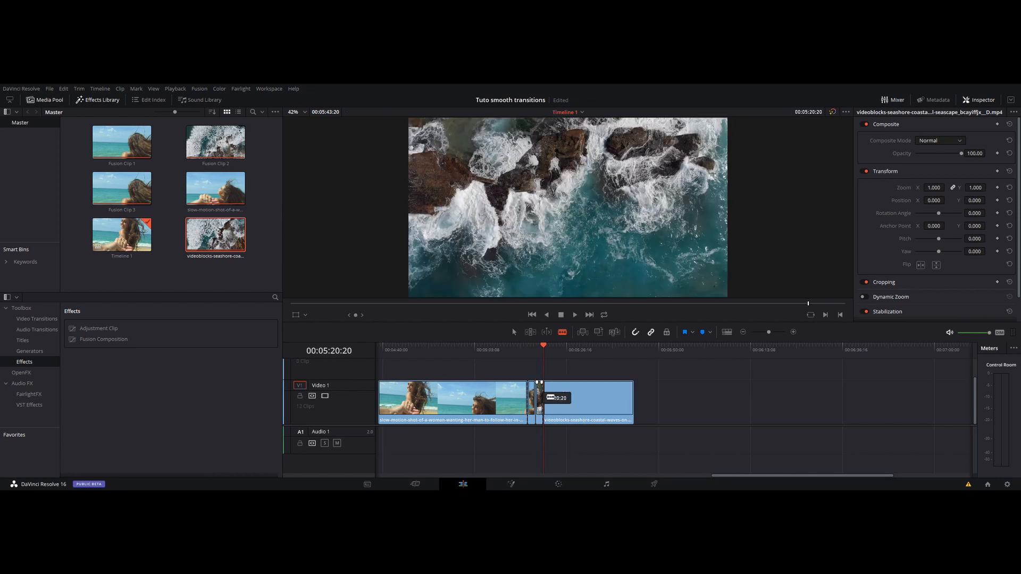
pyautogui.press('a')
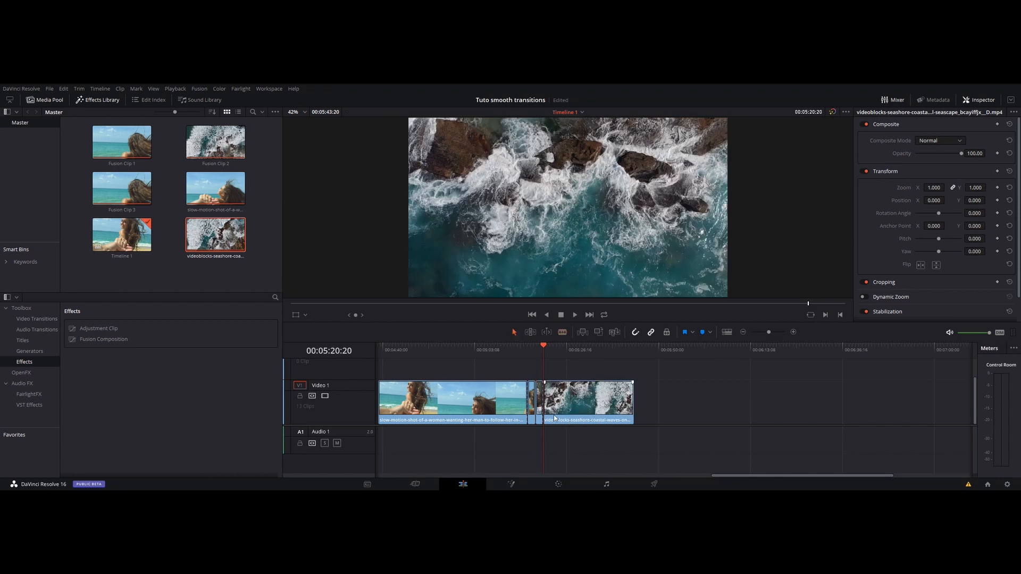
# - Stack the short seashore piece on a track above the short beach piece and close the gap with the remaining seashore clip
pyautogui.moveTo(542, 407); pyautogui.dragTo(532, 375)
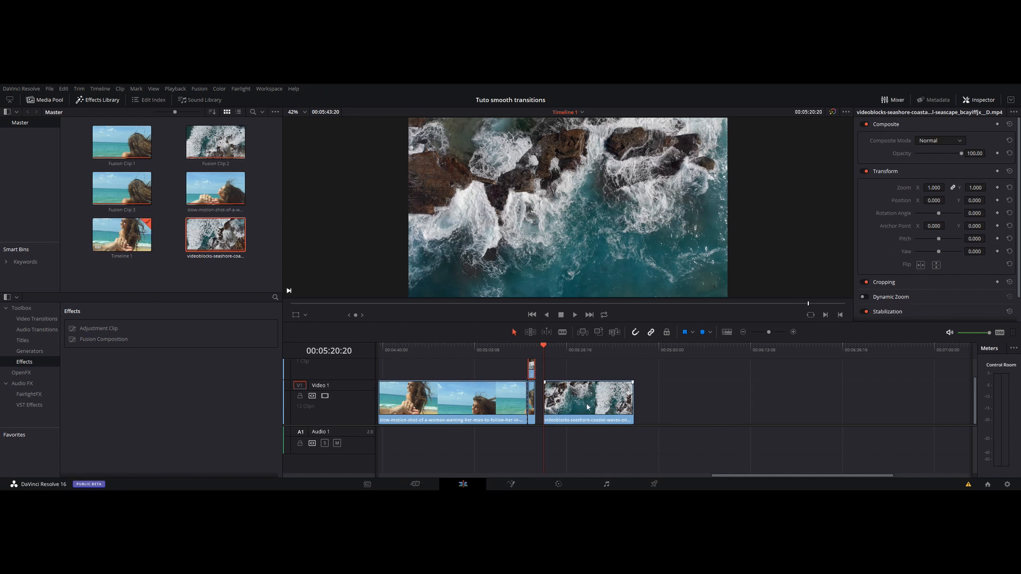
pyautogui.moveTo(609, 408); pyautogui.dragTo(601, 409)
pyautogui.hscroll(-2, 679, 406)
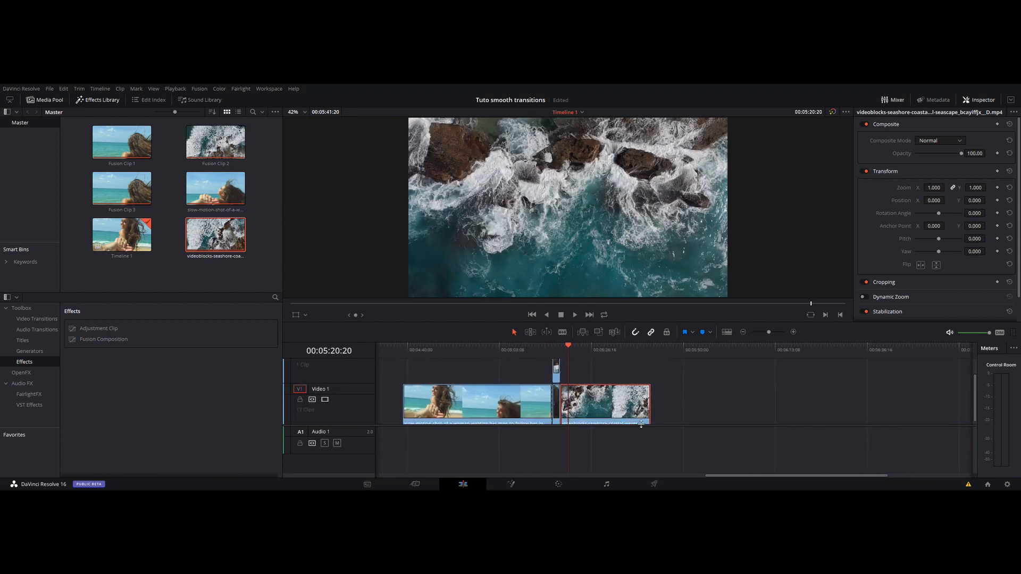
pyautogui.moveTo(673, 426); pyautogui.dragTo(673, 439)
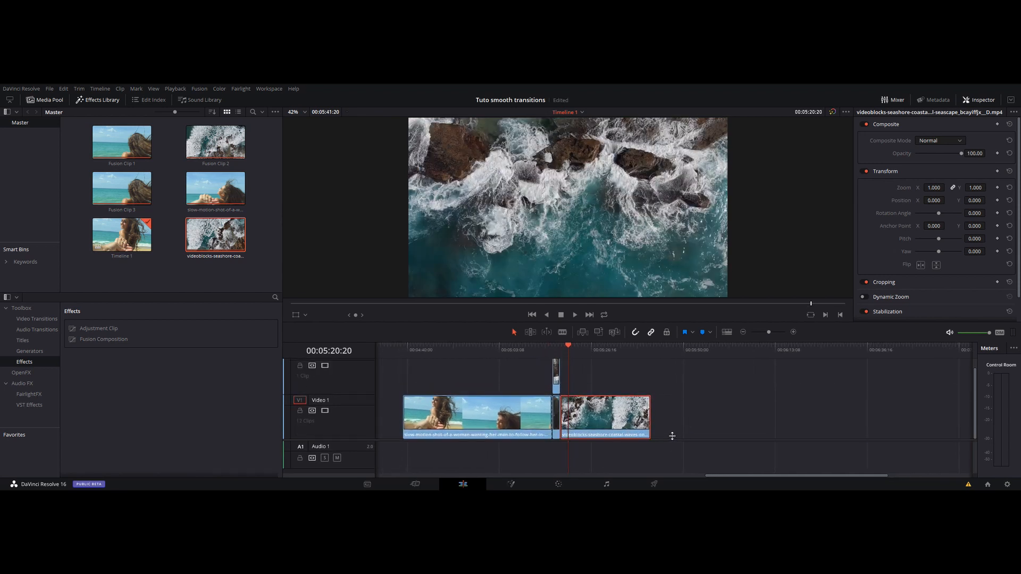
# - Combine the two stacked short pieces into a new Fusion clip
pyautogui.click(556, 382)
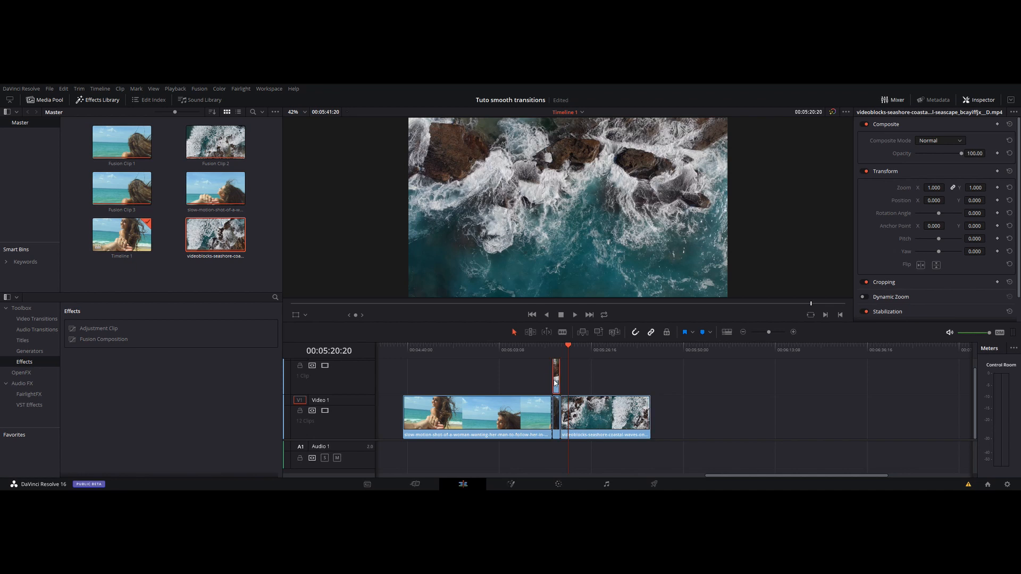
pyautogui.keyDown('ctrl'); pyautogui.click(557, 420); pyautogui.keyUp('ctrl')
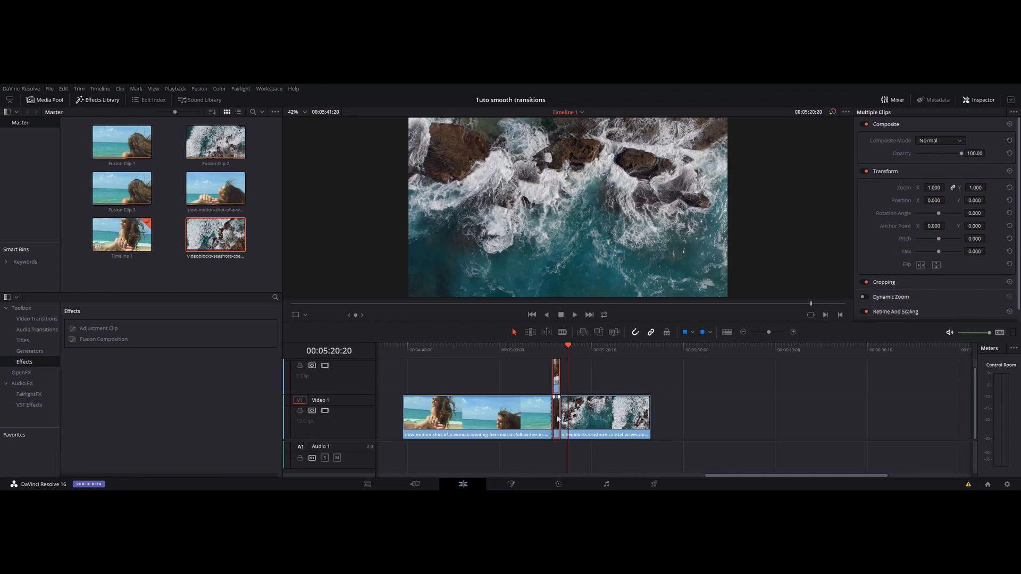
pyautogui.rightClick(557, 387)
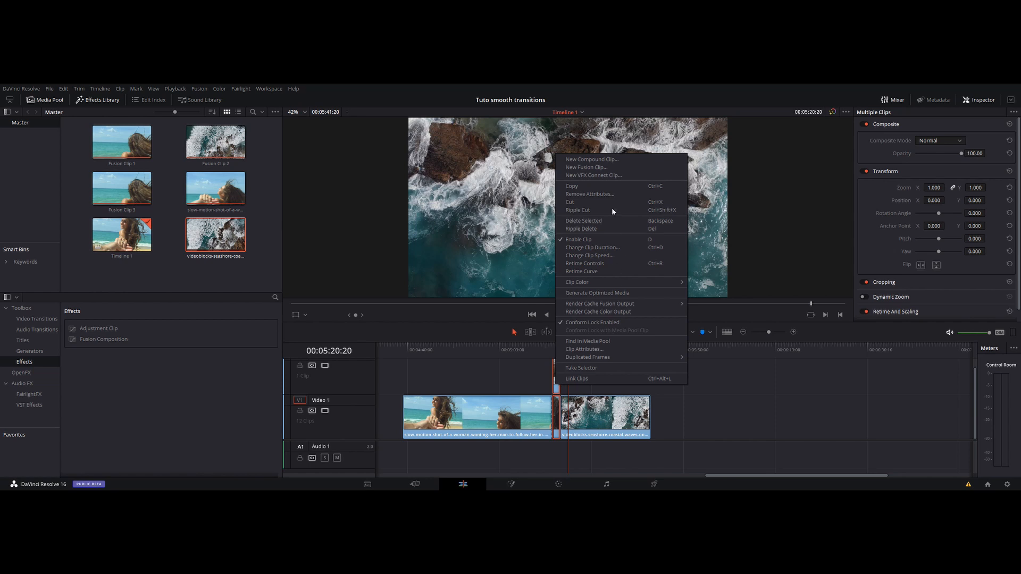
pyautogui.click(600, 169)
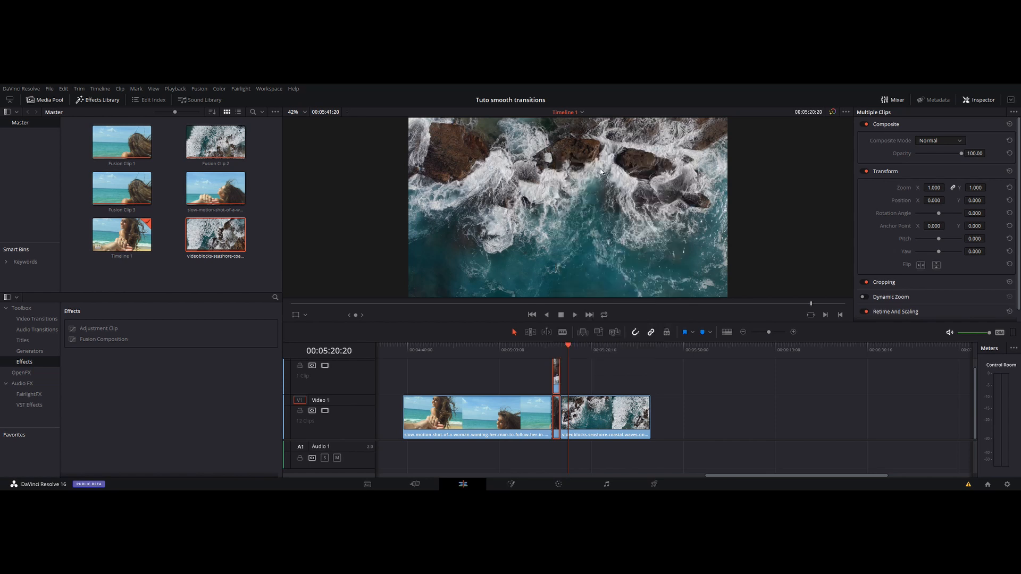
# - Open the new Fusion clip on the Fusion page from its start and show MediaIn1 and MediaIn2 in the two viewers
pyautogui.click(556, 409)
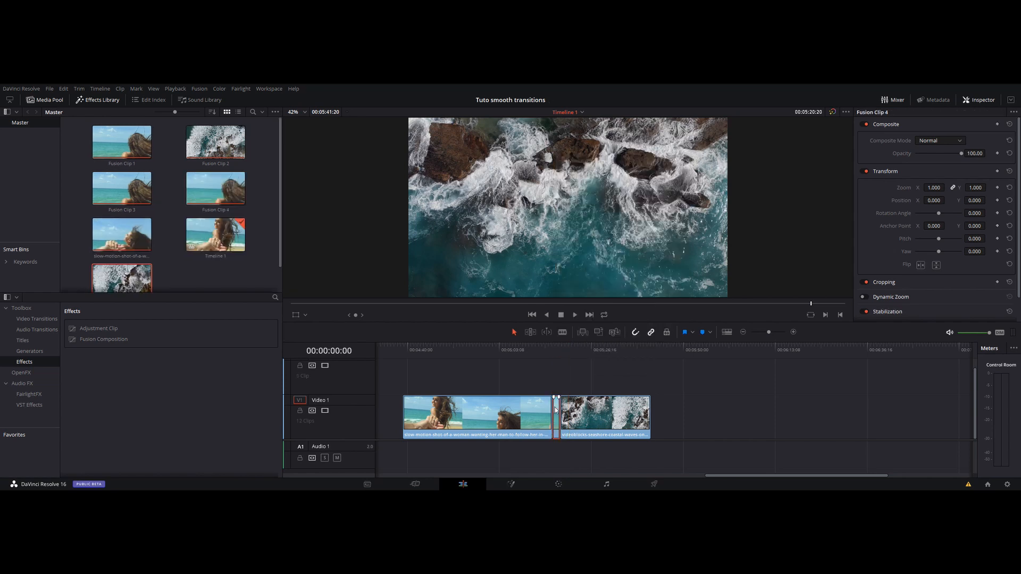
pyautogui.click(553, 350)
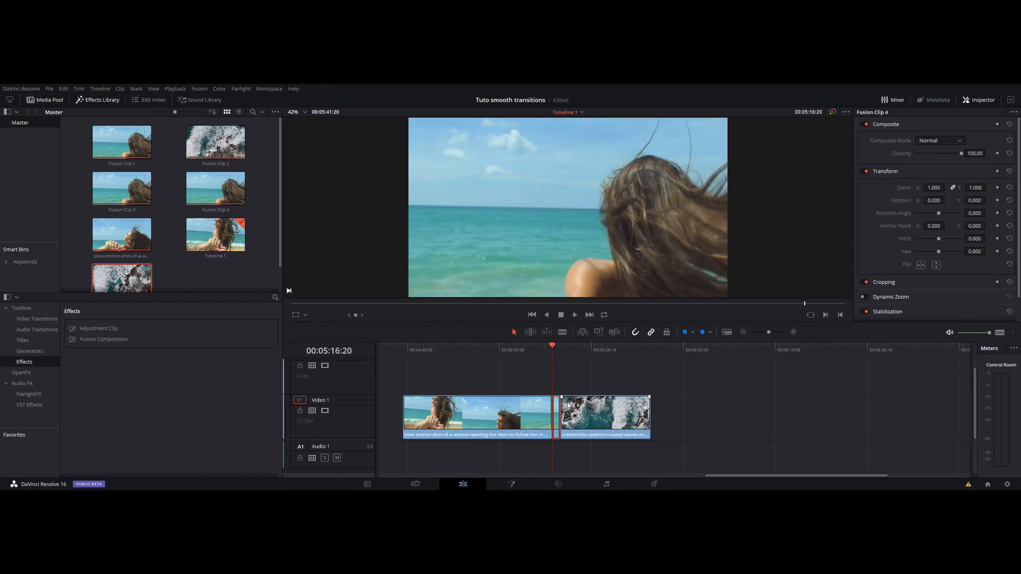
pyautogui.click(511, 485)
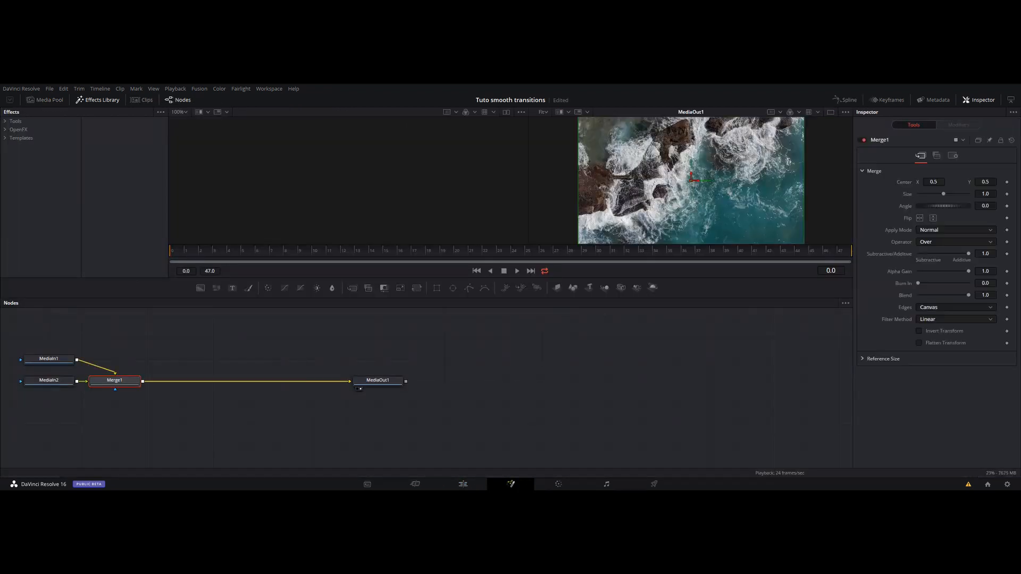
pyautogui.moveTo(157, 426); pyautogui.dragTo(456, 436)
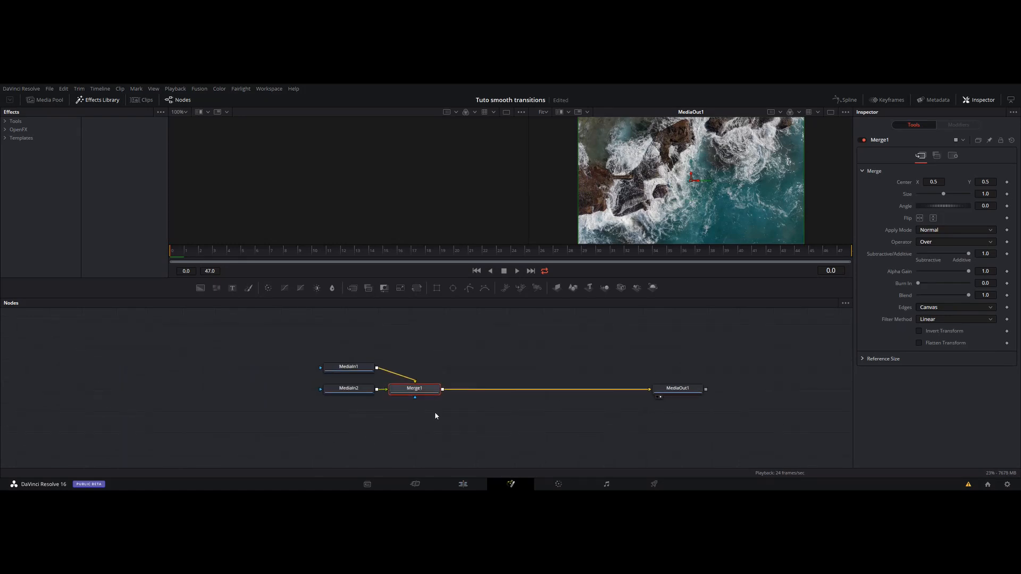
pyautogui.moveTo(347, 367); pyautogui.dragTo(345, 195)
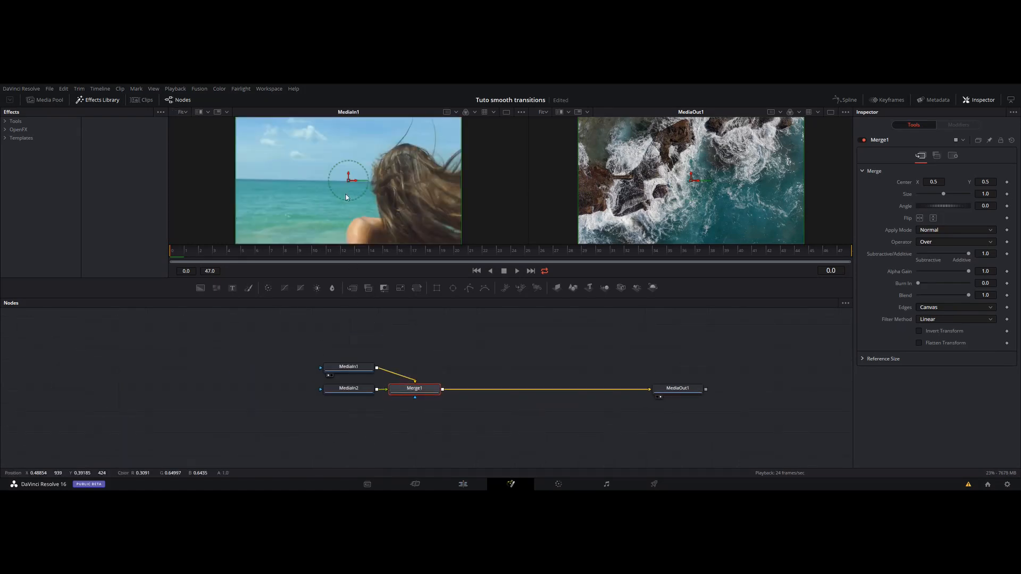
pyautogui.moveTo(362, 385); pyautogui.dragTo(728, 206)
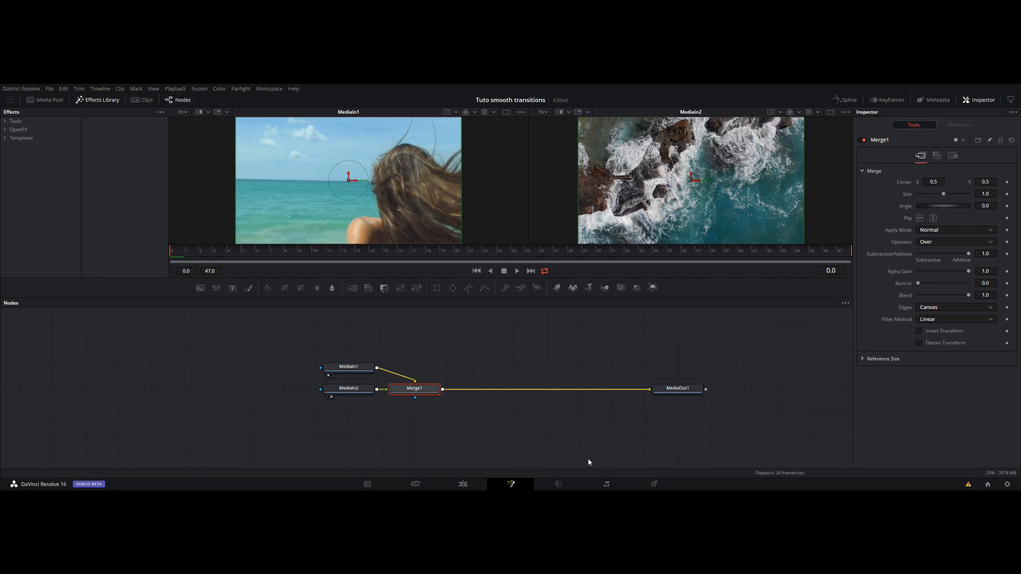
# - Return to the Edit page and move the playhead to the end of the Fusion clip at 00:05:18:20
pyautogui.click(462, 485)
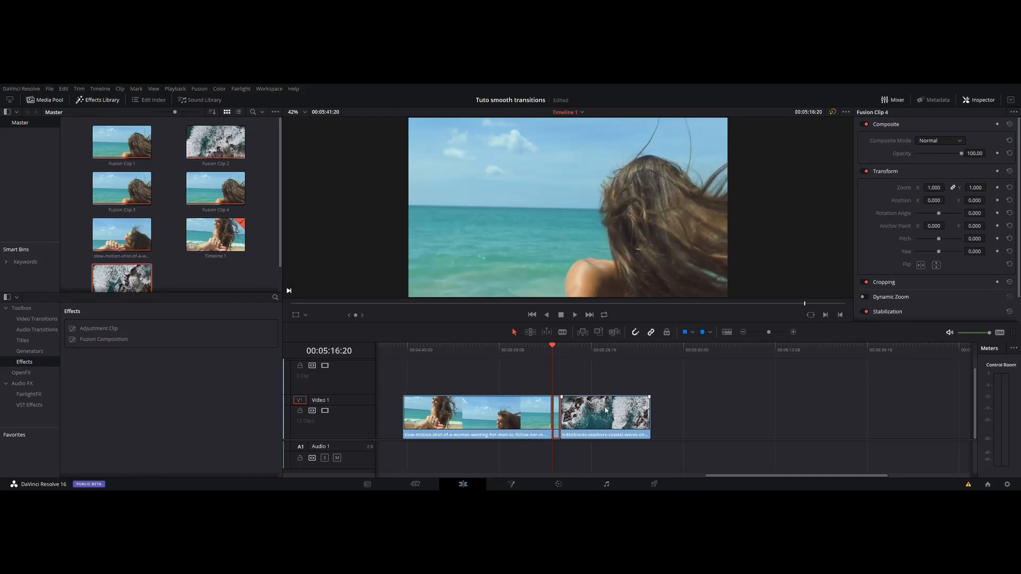
pyautogui.moveTo(552, 347)
pyautogui.mouseDown()
pyautogui.moveTo(584, 347)
pyautogui.moveTo(558, 356)
pyautogui.mouseUp()
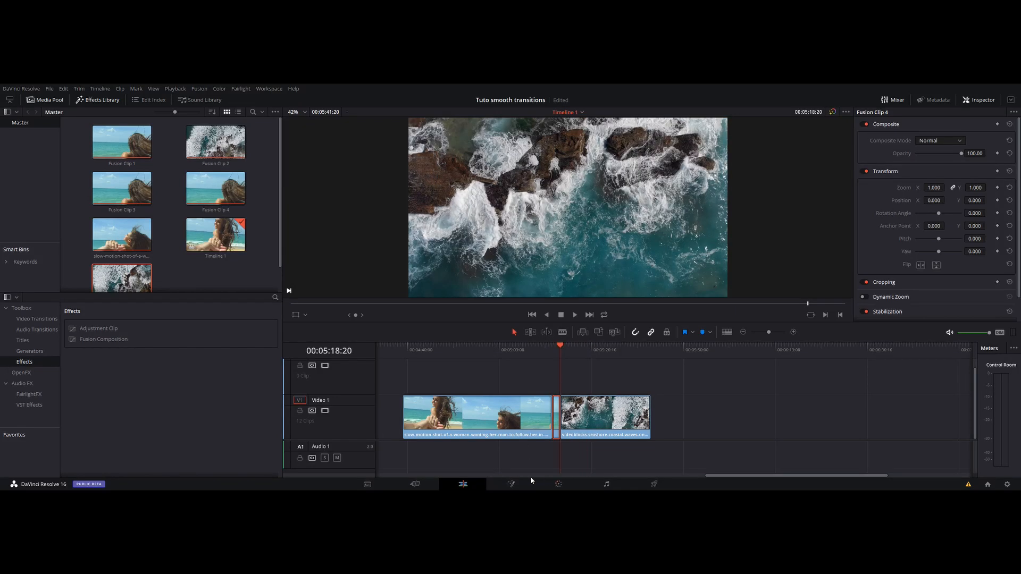
# - Open the beach-to-seashore Fusion clip (clip 11) on the Fusion page, shift its node tree into view and hide the clip strip
pyautogui.click(511, 484)
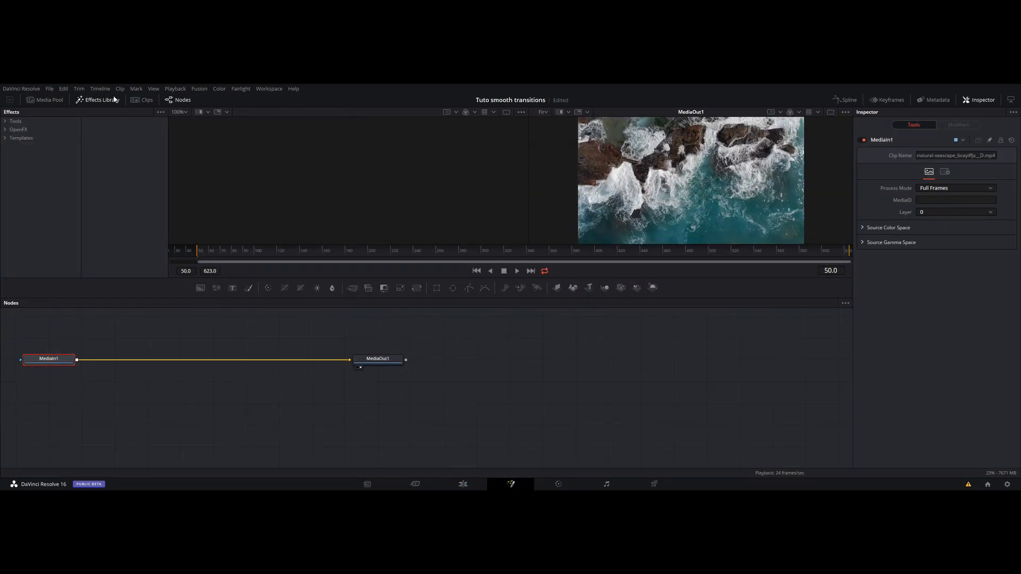
pyautogui.click(141, 100)
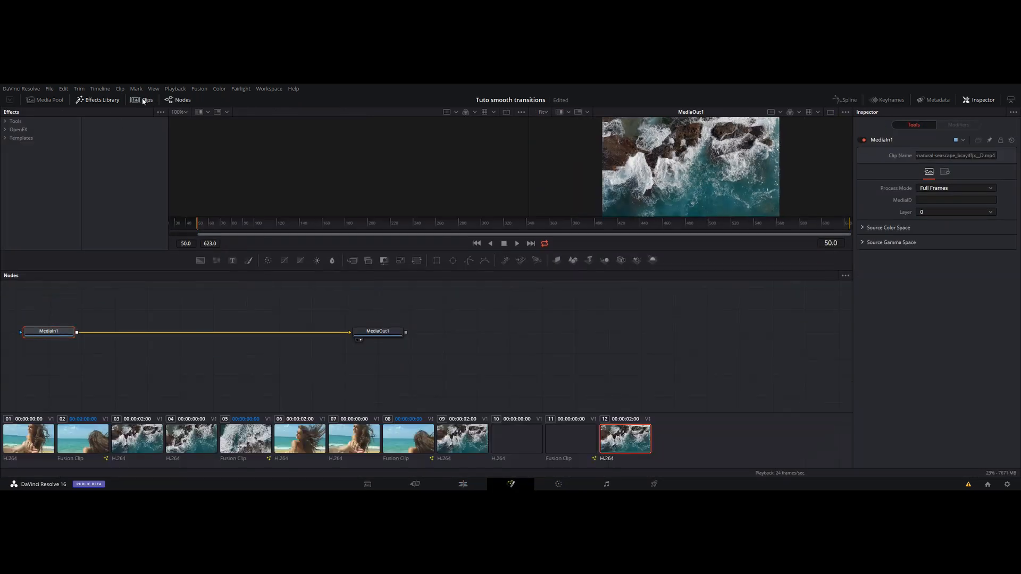
pyautogui.click(582, 457)
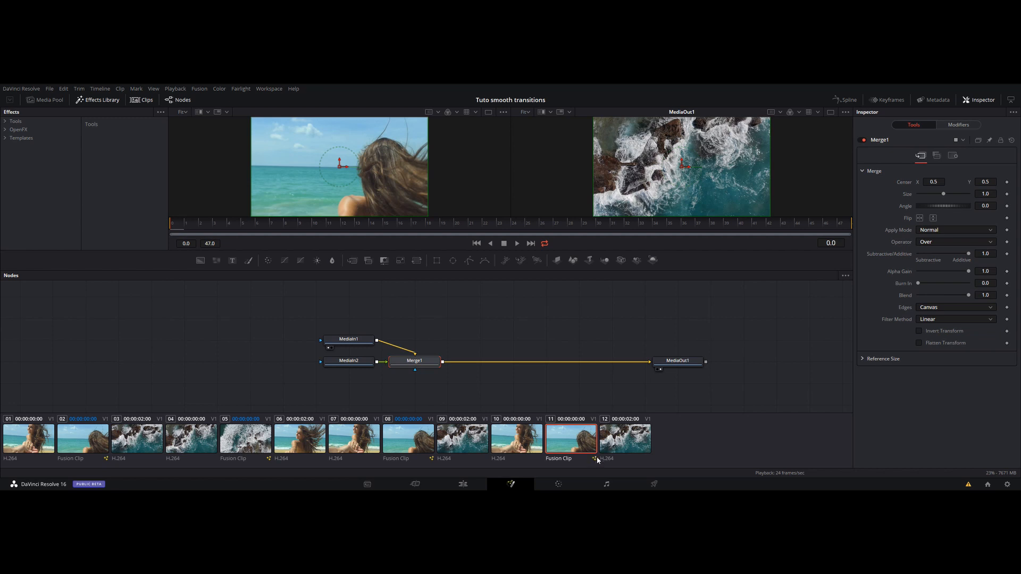
pyautogui.moveTo(512, 376); pyautogui.dragTo(435, 370)
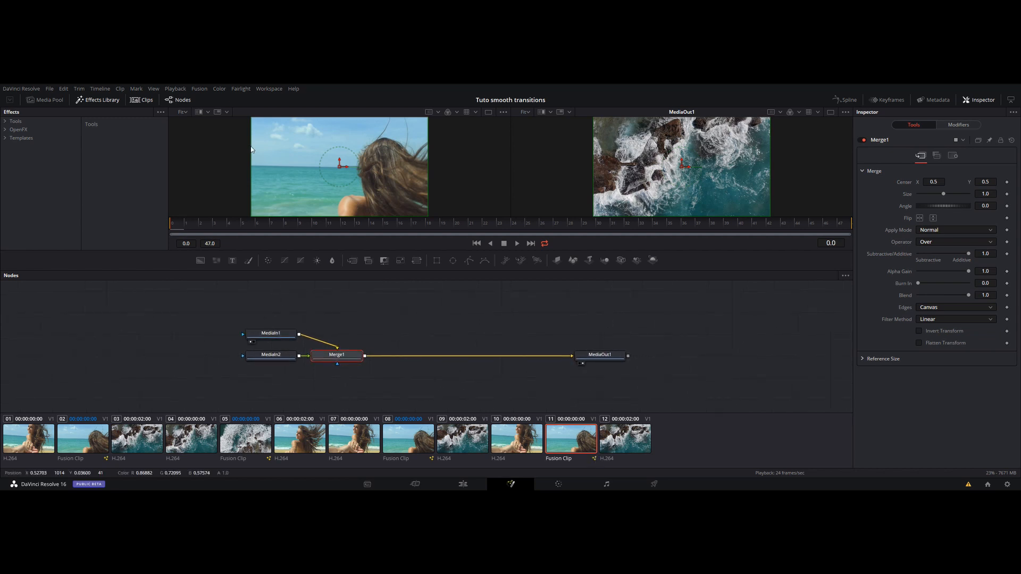
pyautogui.click(142, 101)
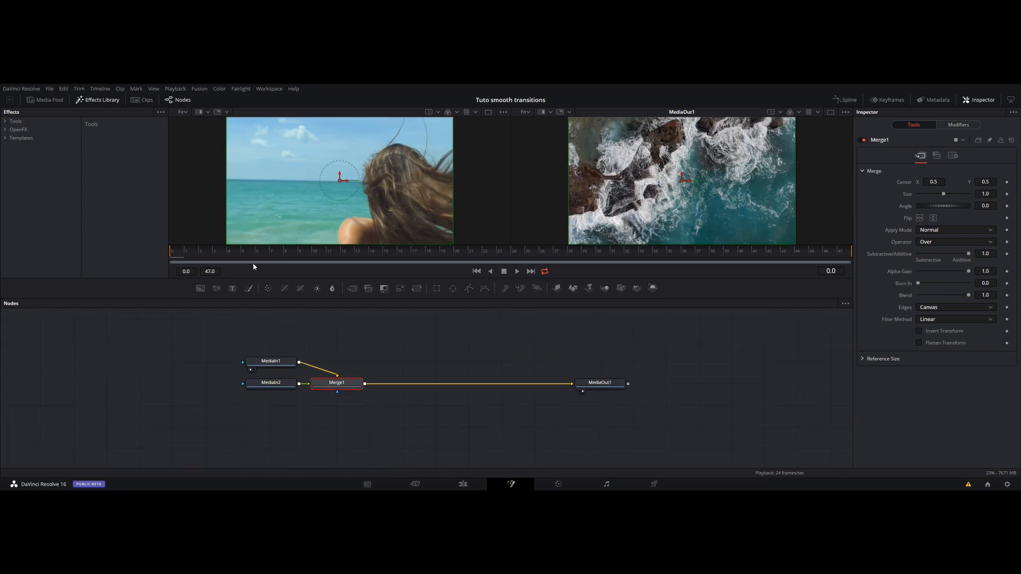
# - Select Merge1 and space it farther from the MediaIn1 and MediaIn2 nodes, toward MediaOut1
pyautogui.click(275, 387)
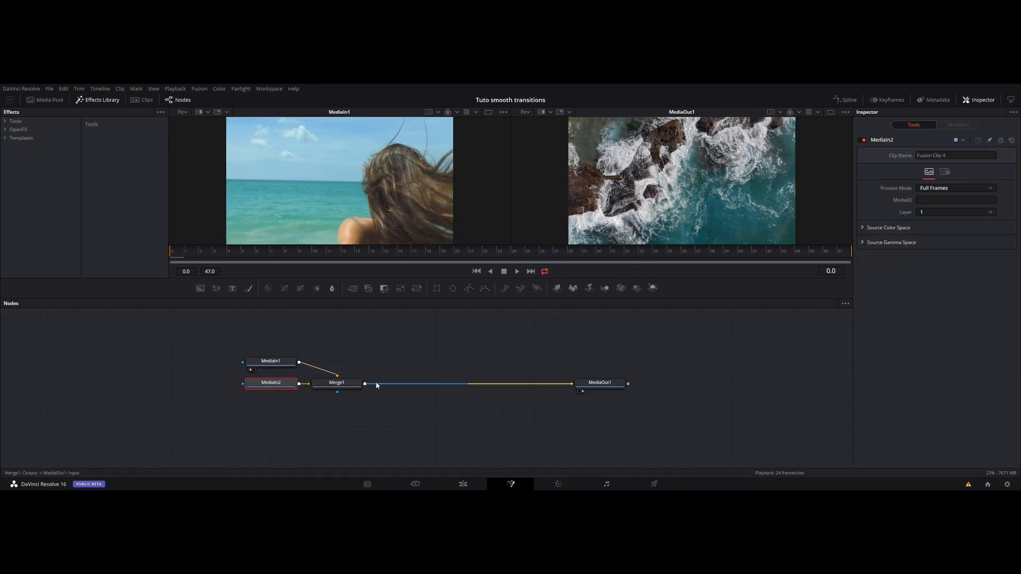
pyautogui.click(351, 387)
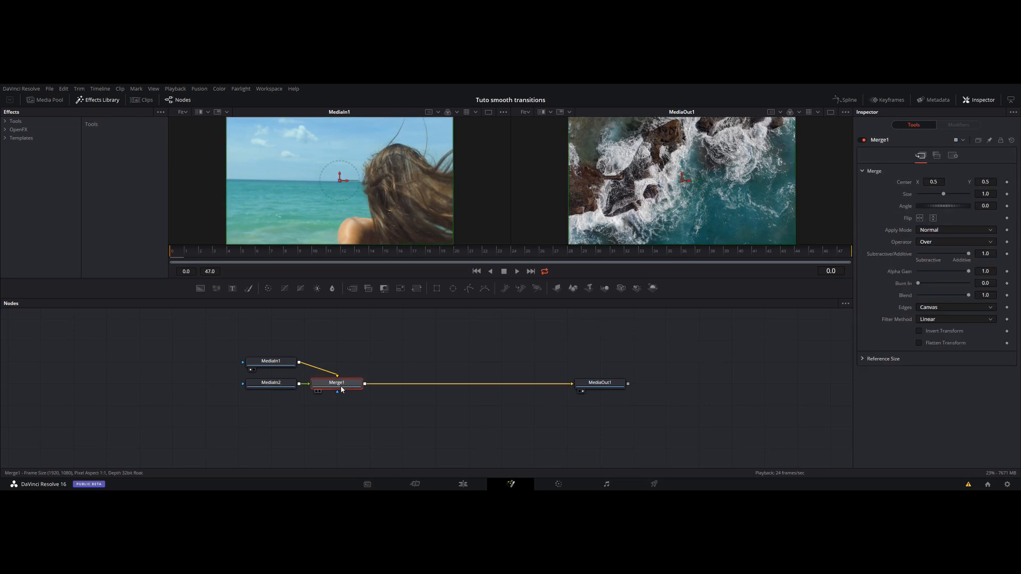
pyautogui.moveTo(344, 388); pyautogui.dragTo(401, 380)
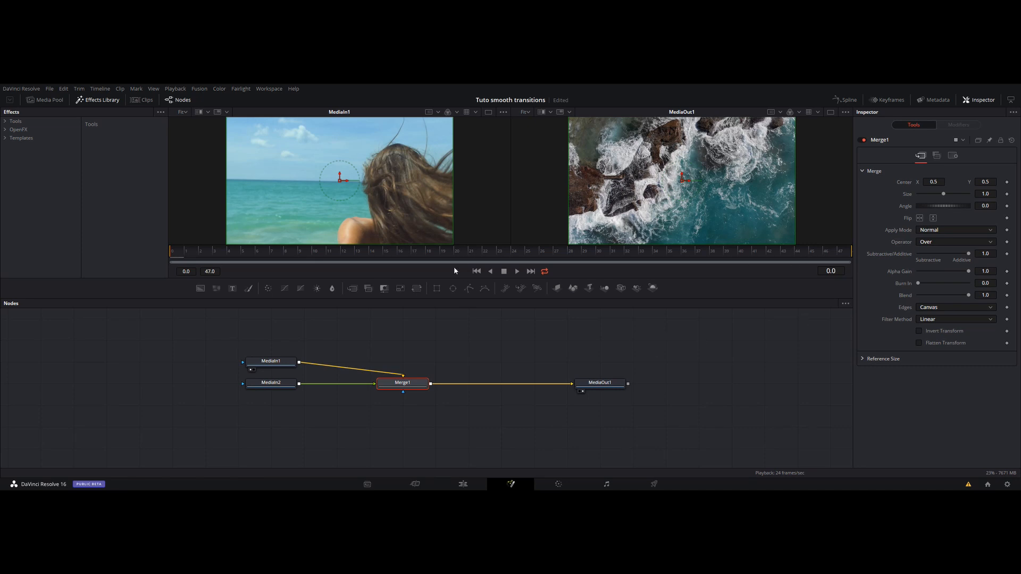
# - At frame 24, set Merge1's Blend to 0.0 and add a keyframe for it
pyautogui.click(514, 254)
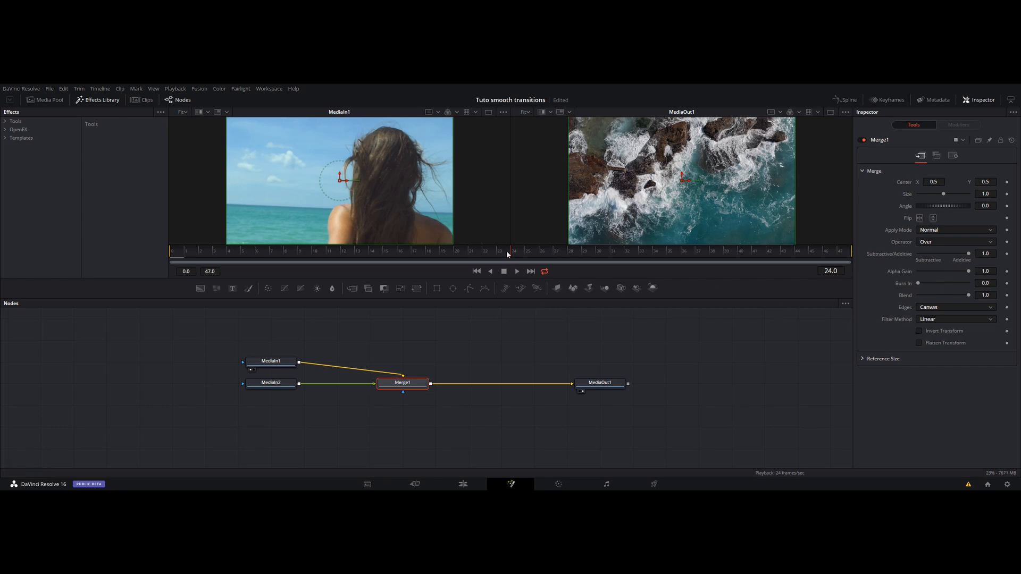
pyautogui.moveTo(506, 251)
pyautogui.mouseDown()
pyautogui.moveTo(538, 252)
pyautogui.moveTo(475, 252)
pyautogui.moveTo(554, 256)
pyautogui.moveTo(516, 254)
pyautogui.mouseUp()
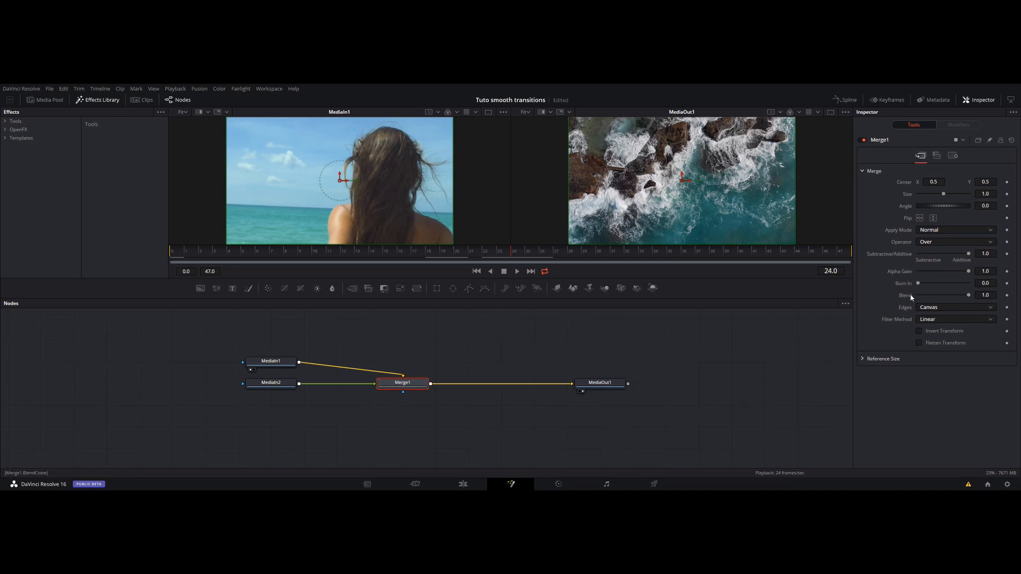
pyautogui.moveTo(966, 297)
pyautogui.mouseDown()
pyautogui.moveTo(915, 296)
pyautogui.moveTo(978, 297)
pyautogui.moveTo(904, 296)
pyautogui.moveTo(975, 298)
pyautogui.mouseUp()
pyautogui.moveTo(969, 298); pyautogui.dragTo(904, 299)
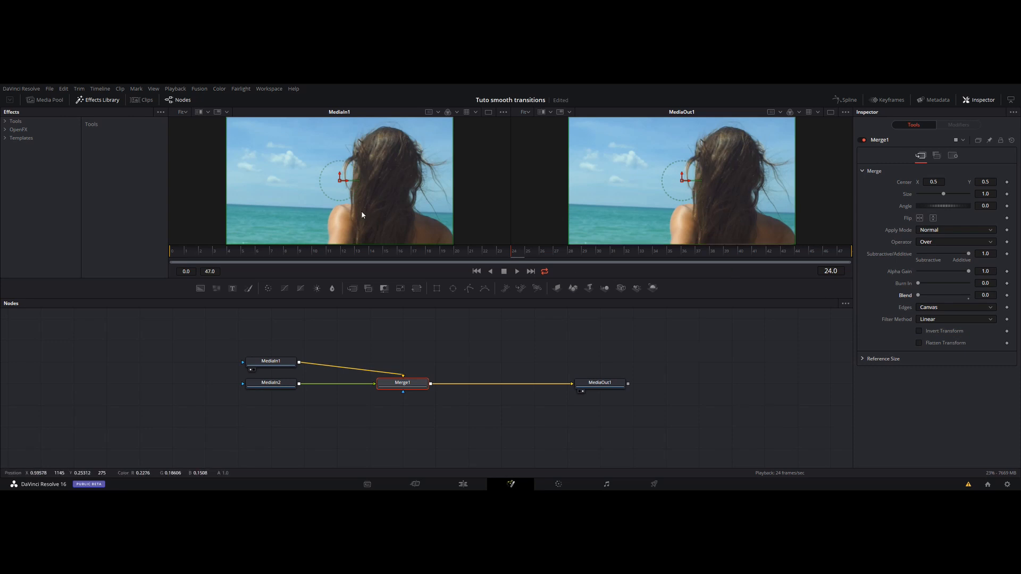
pyautogui.click(1007, 296)
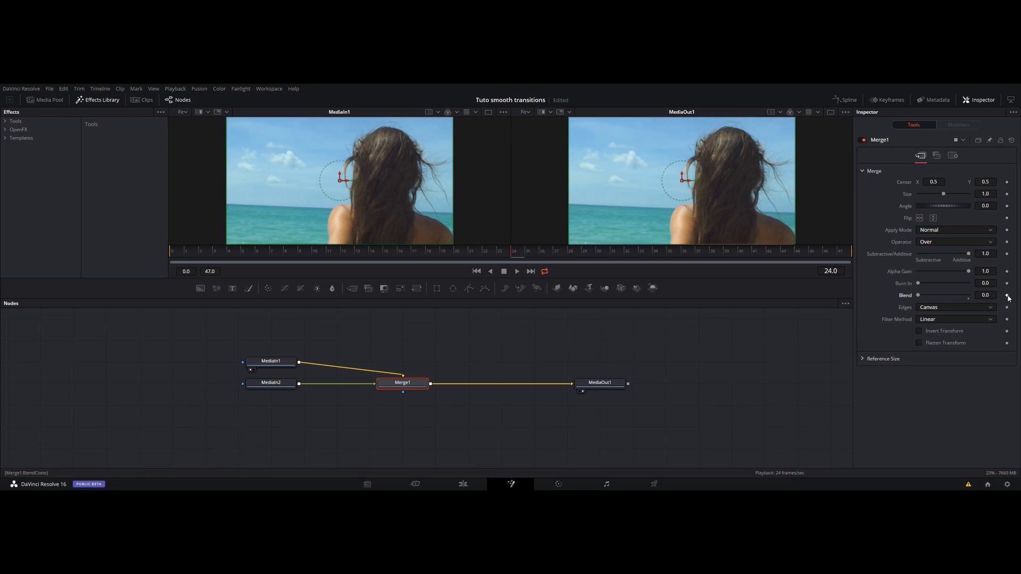
pyautogui.press('Right')
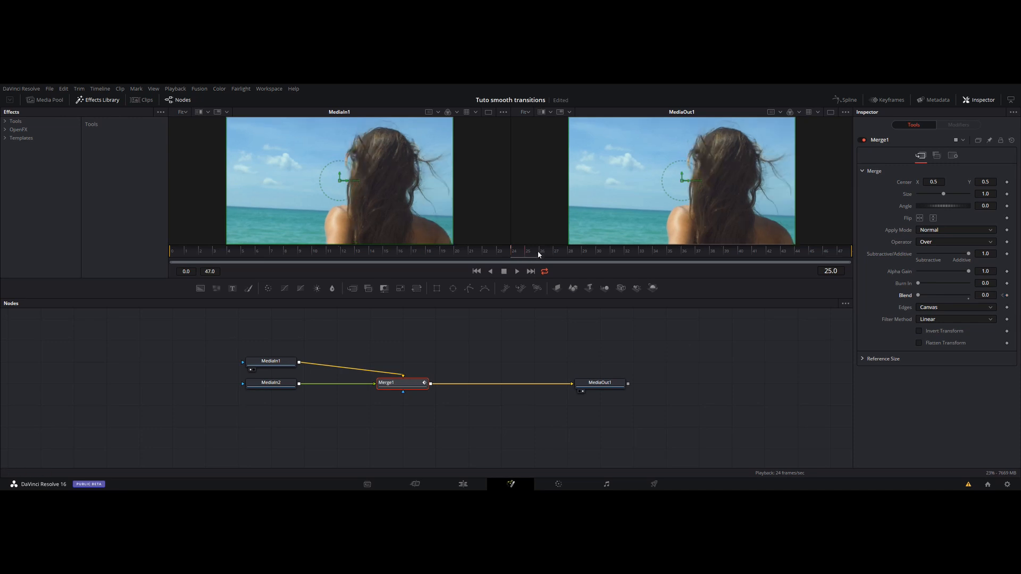
pyautogui.moveTo(536, 252); pyautogui.dragTo(546, 251)
pyautogui.click(538, 251)
pyautogui.click(1007, 296)
pyautogui.moveTo(918, 295); pyautogui.dragTo(983, 320)
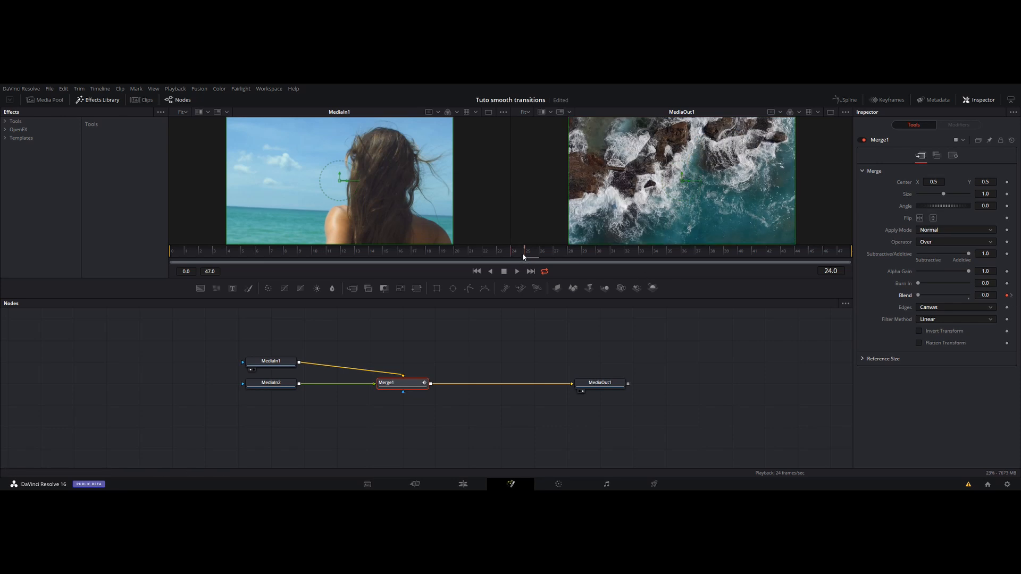
pyautogui.moveTo(523, 254)
pyautogui.mouseDown()
pyautogui.moveTo(505, 254)
pyautogui.moveTo(530, 256)
pyautogui.mouseUp()
pyautogui.click(1006, 295)
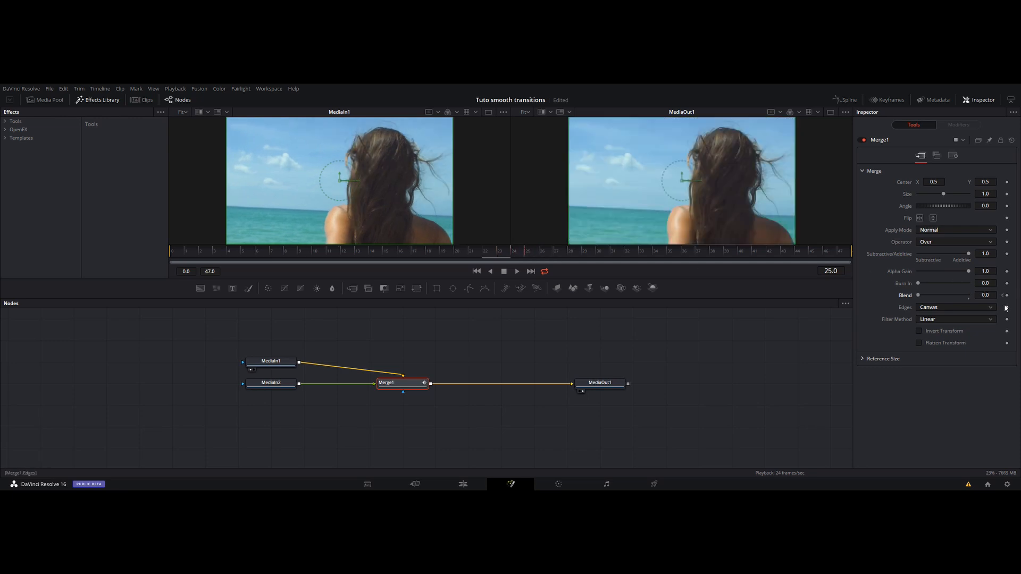
# - Set Merge1's Blend to 1.0 at frame 26 and scrub across the crossfade to check it
pyautogui.moveTo(537, 253); pyautogui.dragTo(545, 253)
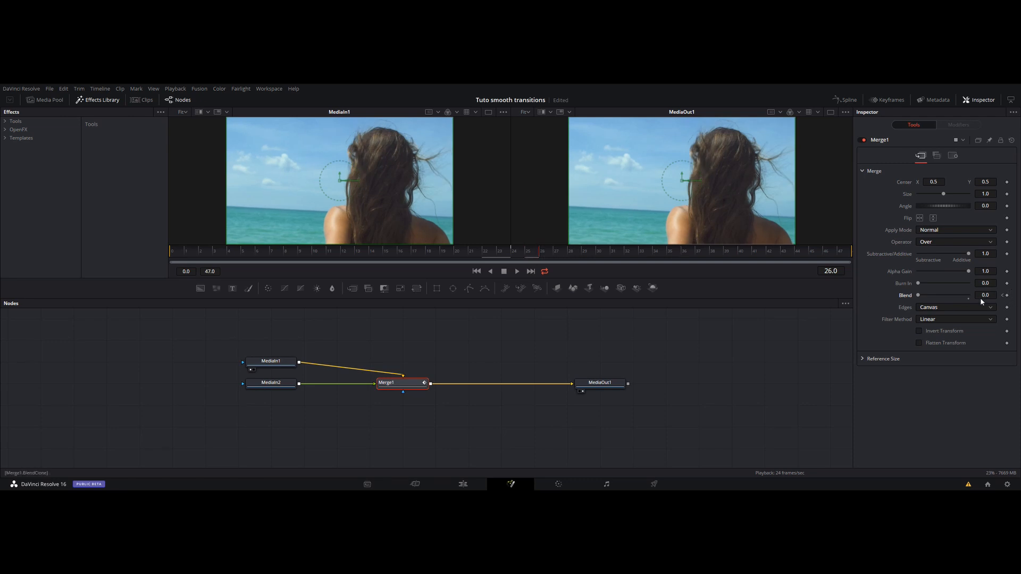
pyautogui.moveTo(918, 295); pyautogui.dragTo(972, 296)
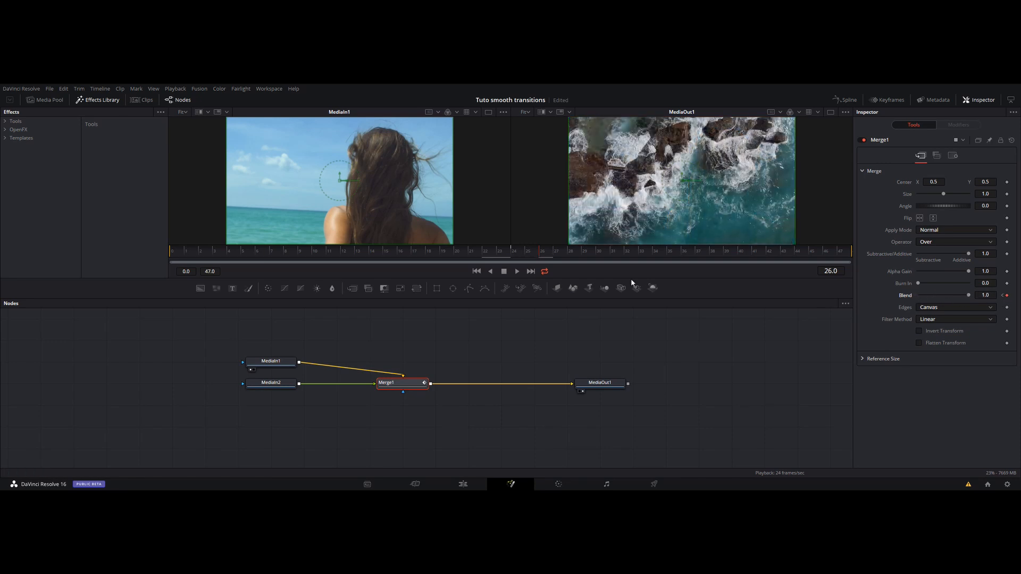
pyautogui.moveTo(535, 252)
pyautogui.mouseDown()
pyautogui.moveTo(496, 249)
pyautogui.moveTo(528, 249)
pyautogui.mouseUp()
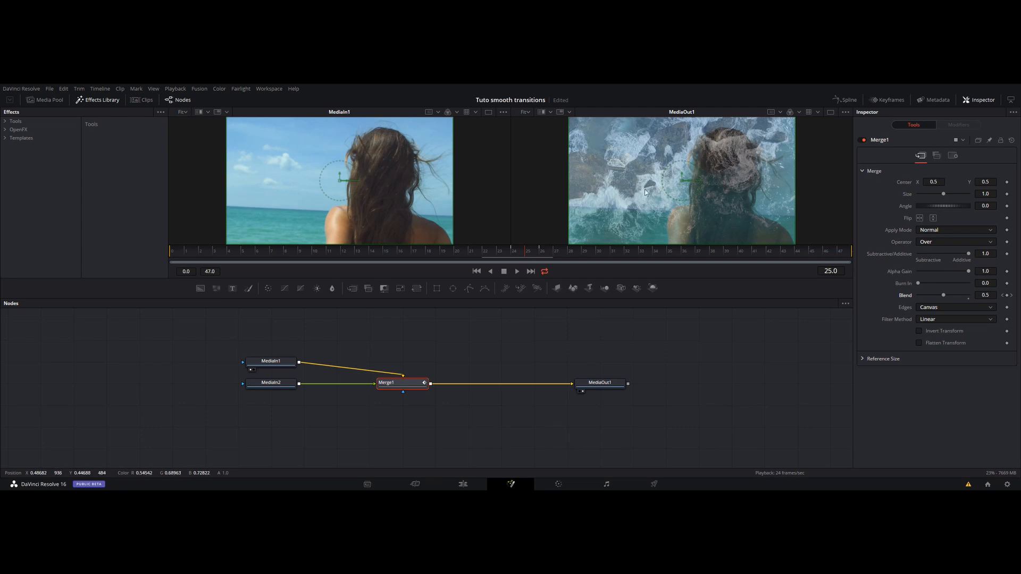
pyautogui.moveTo(533, 250); pyautogui.dragTo(611, 253)
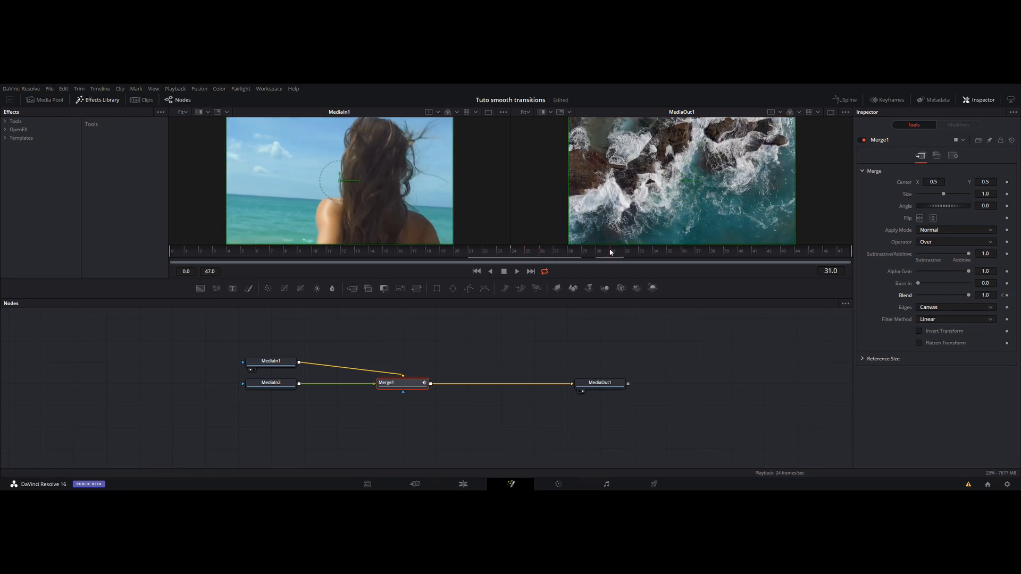
pyautogui.moveTo(506, 250); pyautogui.dragTo(453, 256)
# - Spread out the MediaOut1, MediaIn1 and MediaIn2 nodes around Merge1, aligning the two inputs vertically, and save the project
pyautogui.moveTo(583, 385); pyautogui.dragTo(649, 385)
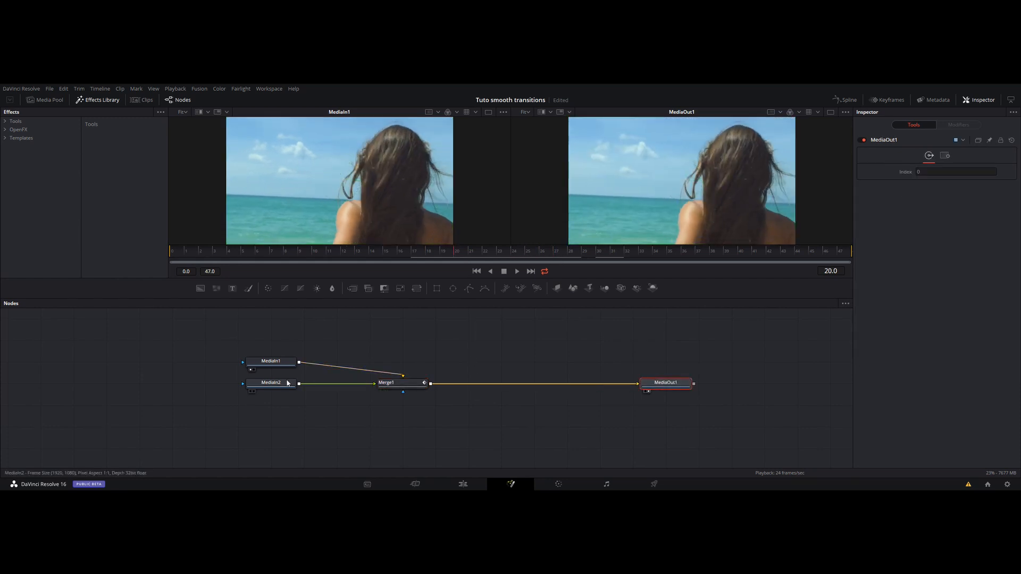
pyautogui.moveTo(271, 382); pyautogui.dragTo(270, 405)
pyautogui.moveTo(277, 362); pyautogui.dragTo(244, 339)
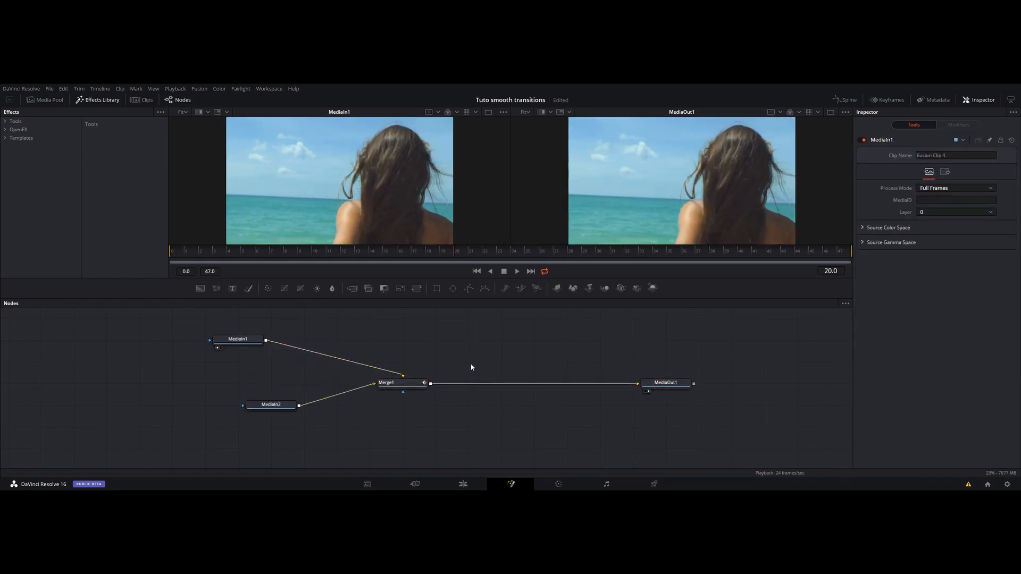
pyautogui.moveTo(276, 400); pyautogui.dragTo(243, 400)
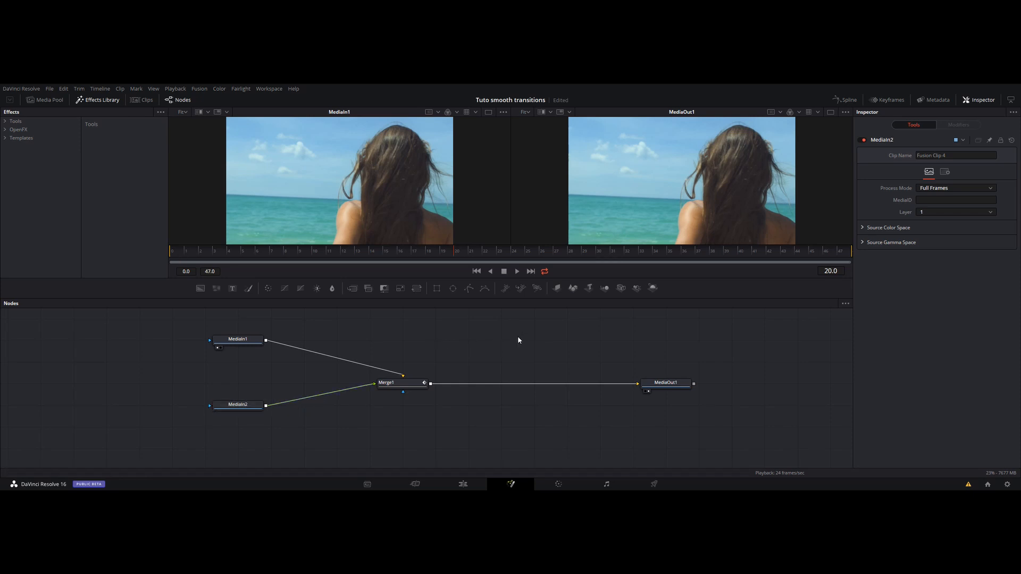
pyautogui.hotkey('ctrl', 's')
# - Add a Transform (Xf) node and insert it on the connection between Merge1 and MediaOut1
pyautogui.hotkey('shift', 'space')
pyautogui.write('direc')
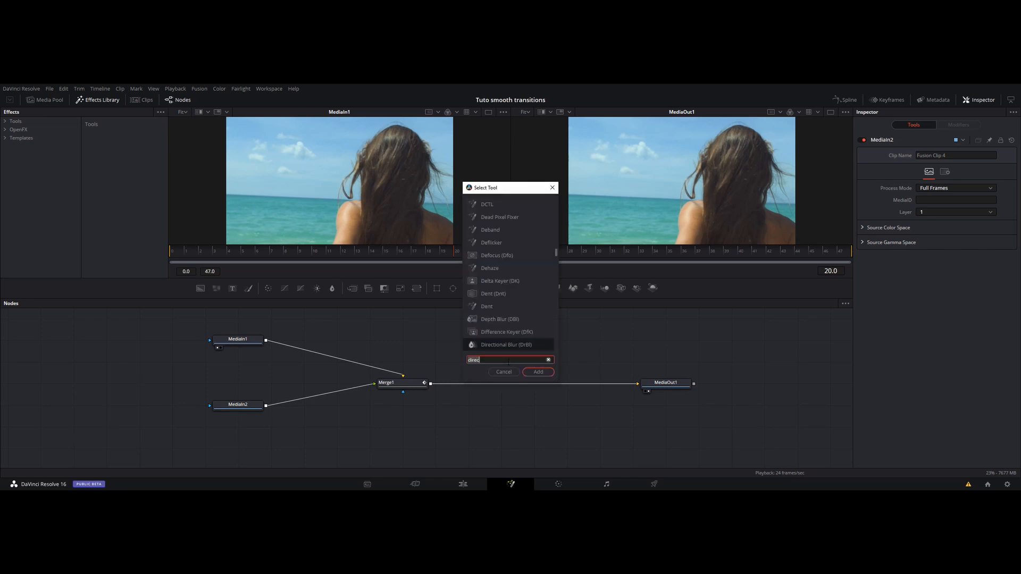
pyautogui.press('BackSpace')
pyautogui.press('BackSpace')
pyautogui.press('BackSpace')
pyautogui.press('BackSpace')
pyautogui.press('BackSpace')
pyautogui.write('tra')
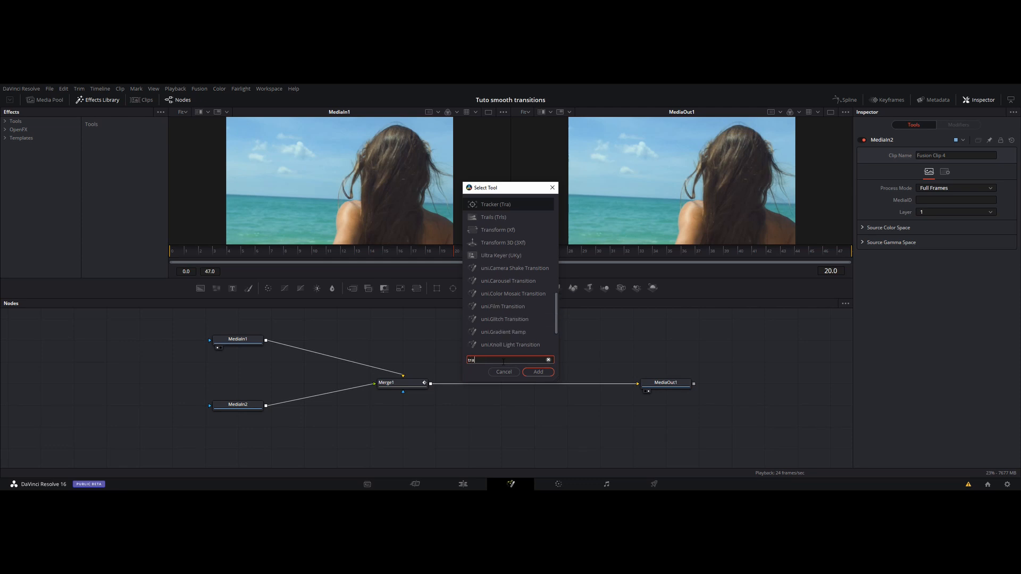
pyautogui.write('nsf')
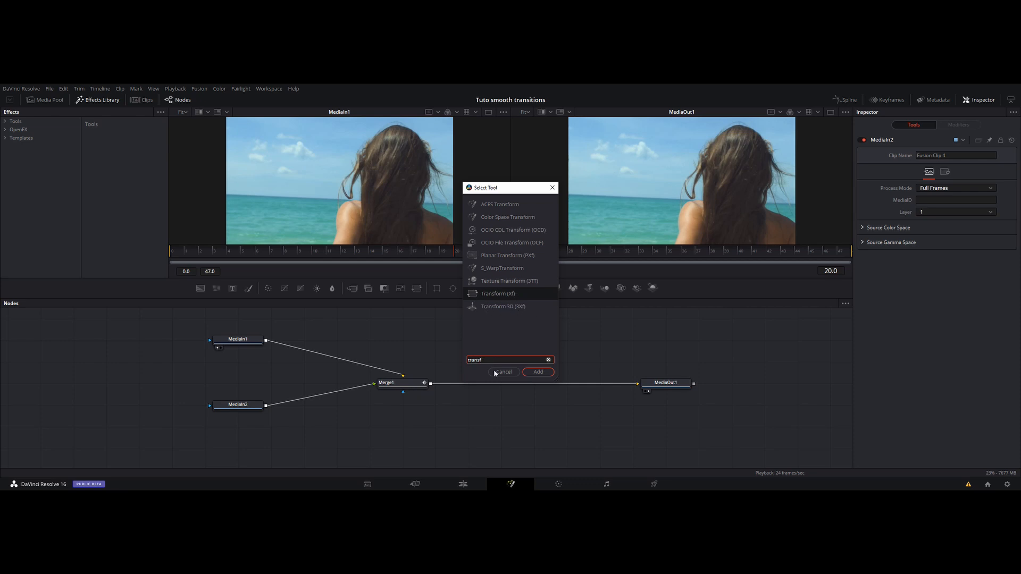
pyautogui.moveTo(483, 360); pyautogui.dragTo(468, 360)
pyautogui.press('BackSpace')
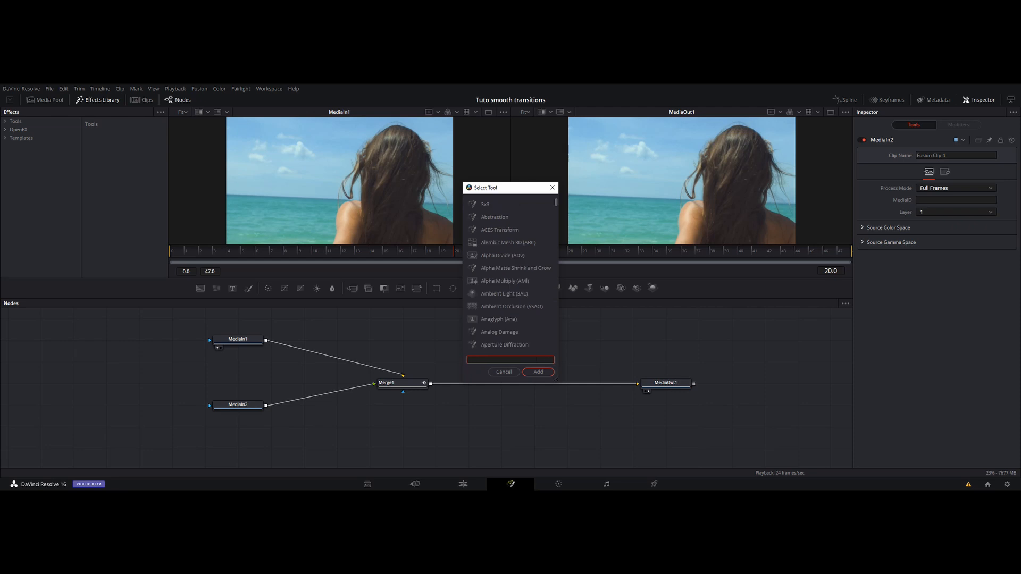
pyautogui.write('xf')
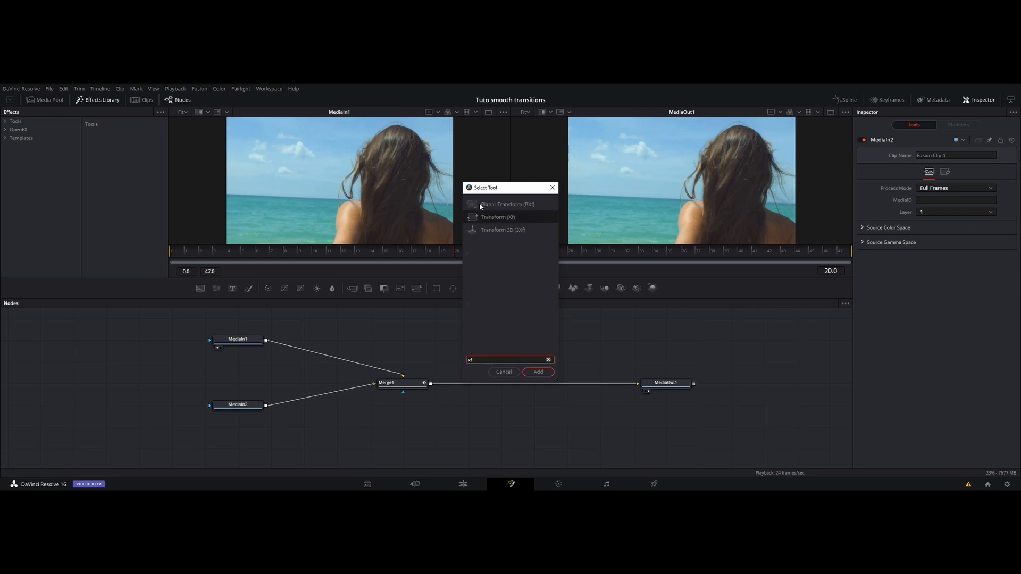
pyautogui.click(538, 372)
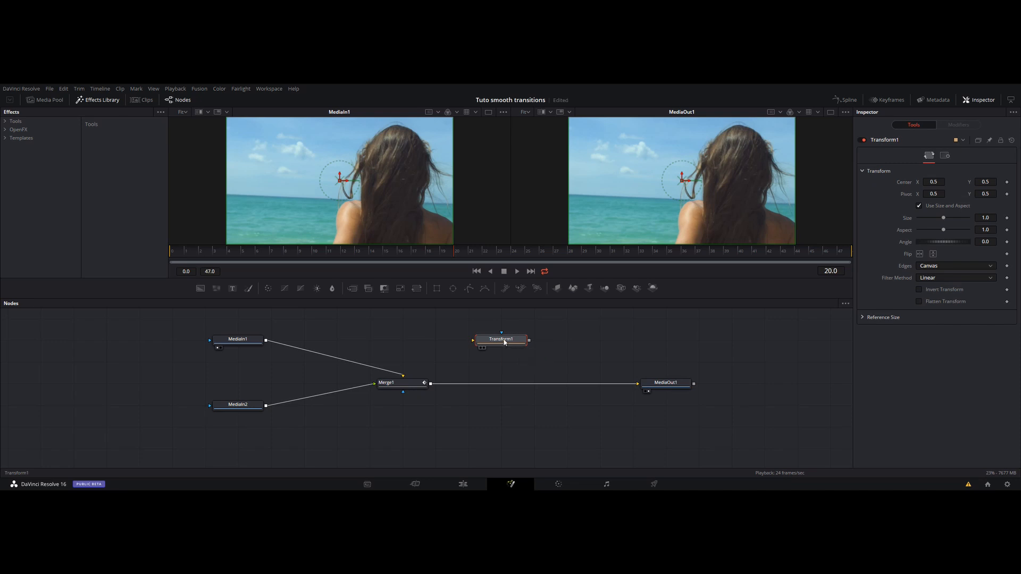
pyautogui.moveTo(505, 343); pyautogui.dragTo(531, 386)
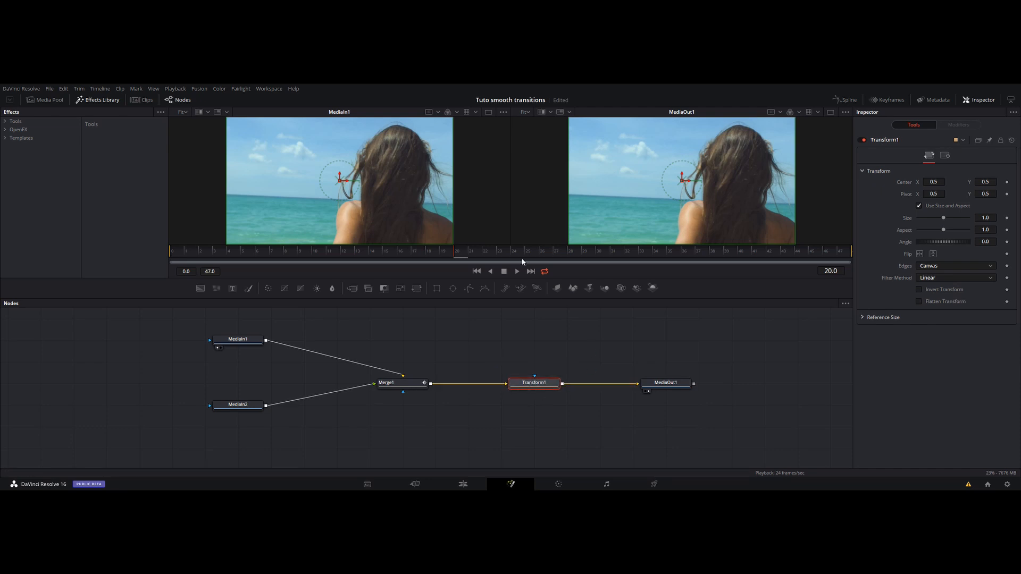
# - Try an enlarged Size on Transform1 at frame 24, go to frame 26 and set the Size to 3
pyautogui.moveTo(485, 253); pyautogui.dragTo(515, 255)
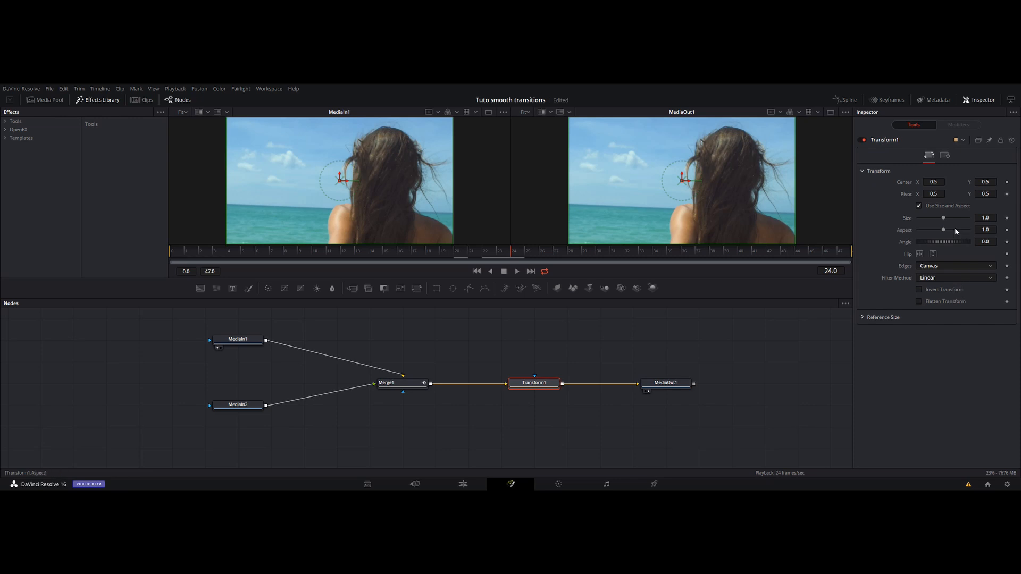
pyautogui.moveTo(946, 217); pyautogui.dragTo(964, 217)
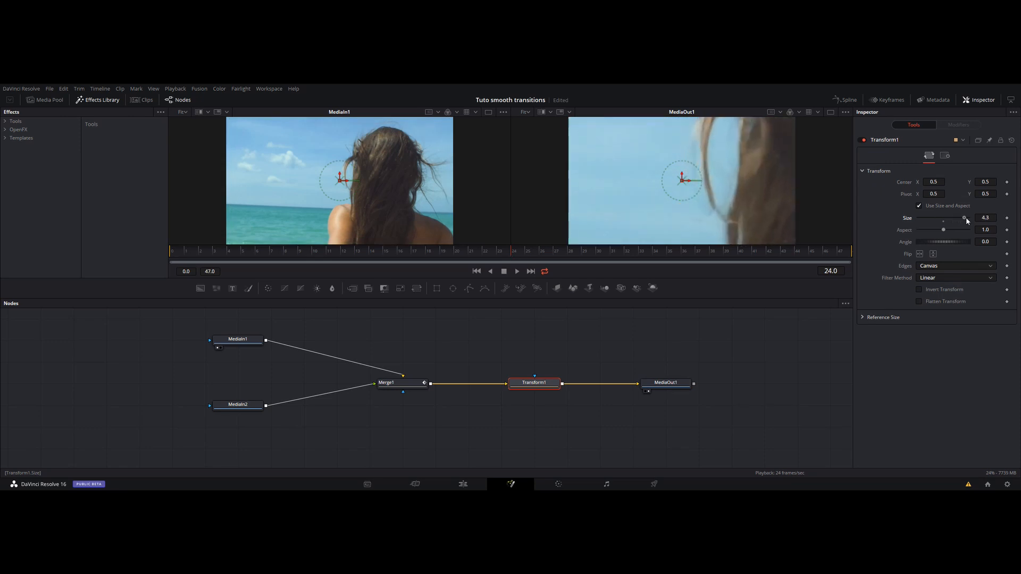
pyautogui.moveTo(521, 253); pyautogui.dragTo(550, 254)
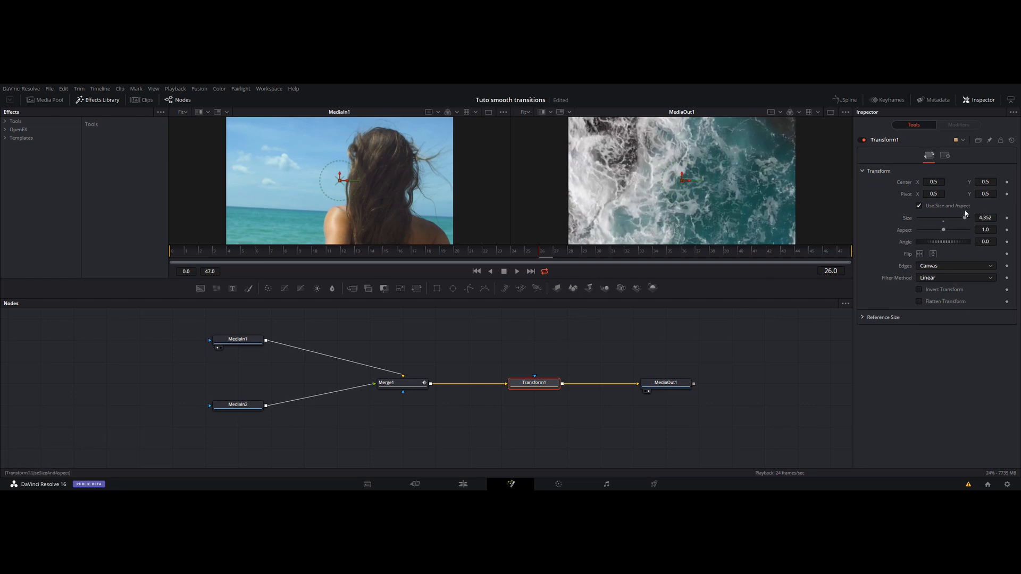
pyautogui.click(984, 217)
pyautogui.write('3')
pyautogui.press('Tab')
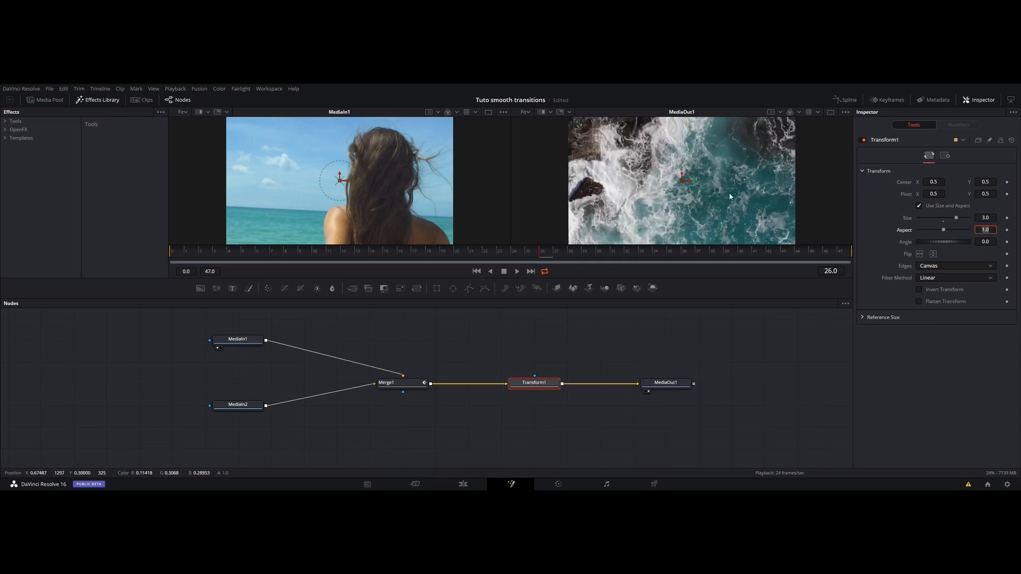
# - Show MediaIn2 in the viewer that displays MediaIn1 and select the MediaIn2 node
pyautogui.moveTo(254, 406); pyautogui.dragTo(326, 202)
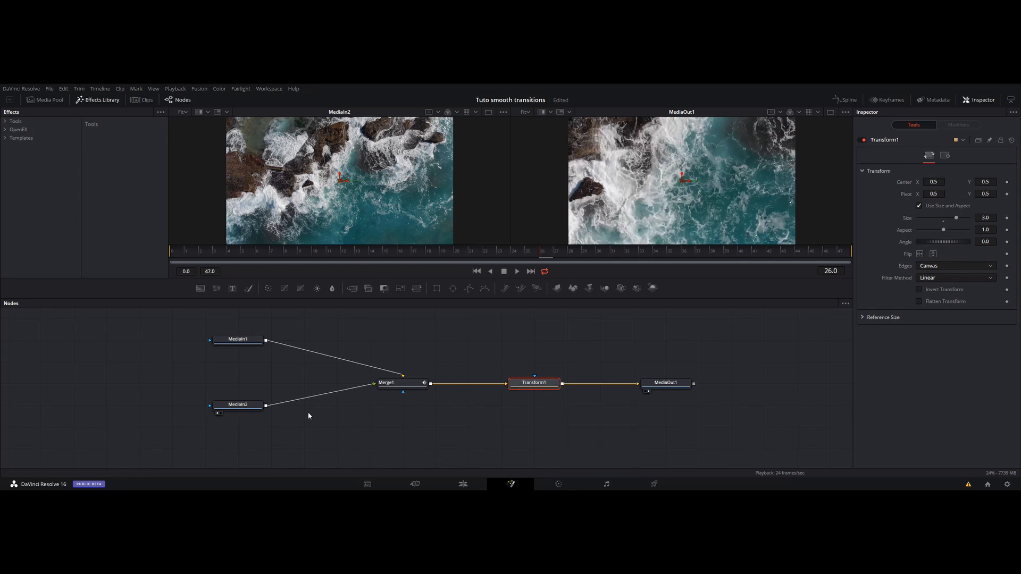
pyautogui.click(228, 408)
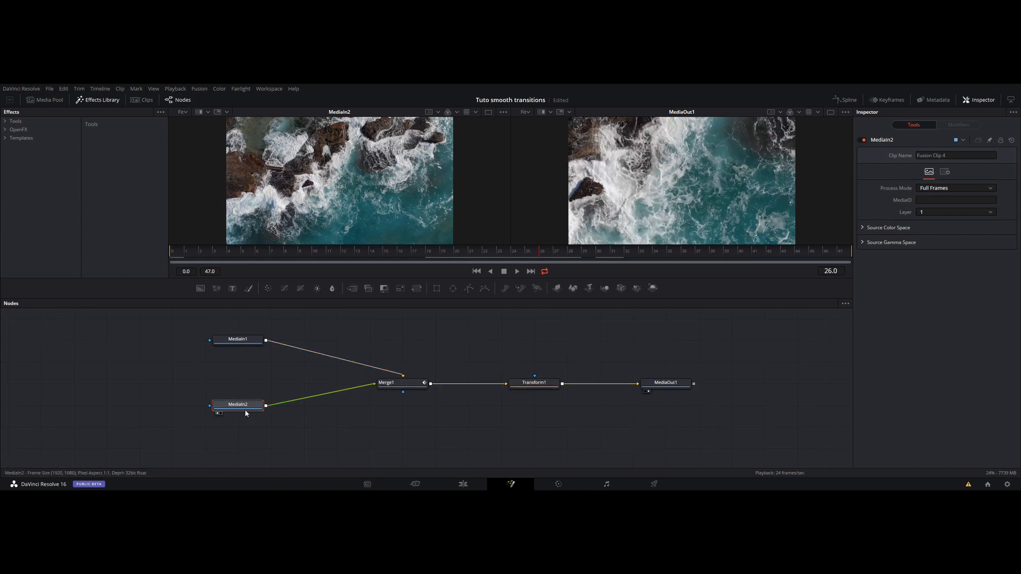
# - Add a Transform (Xf) node directly after MediaIn2, on its connection to Merge1
pyautogui.moveTo(245, 411)
pyautogui.hotkey('shift', 'space')
pyautogui.write('xf')
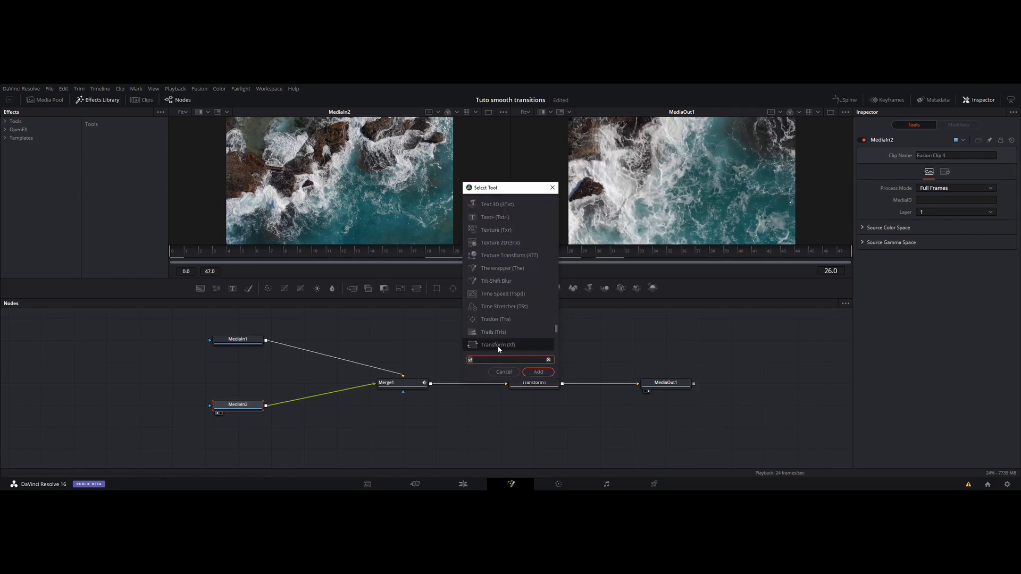
pyautogui.press('BackSpace')
pyautogui.press('BackSpace')
pyautogui.write('Transform')
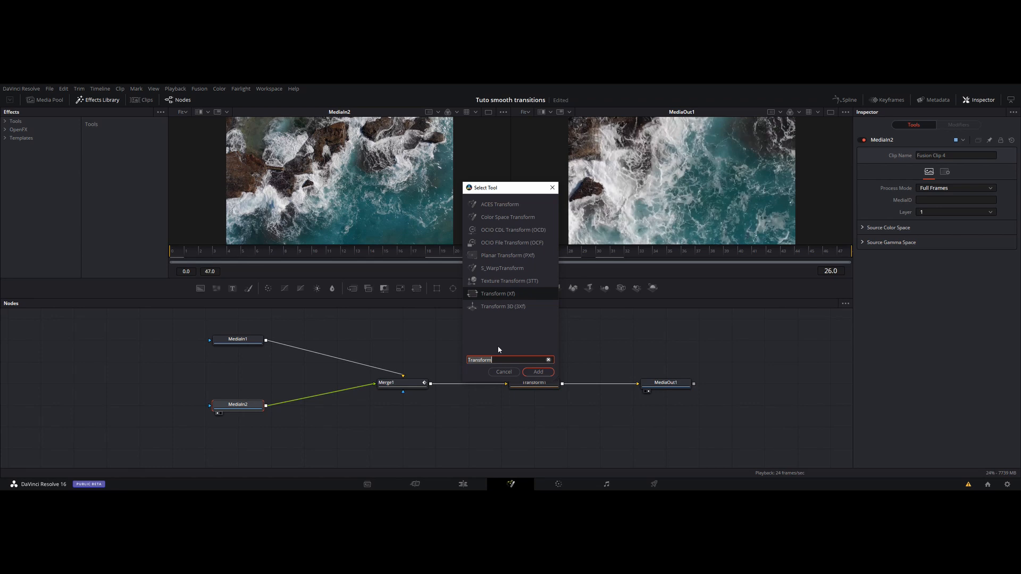
pyautogui.click(538, 372)
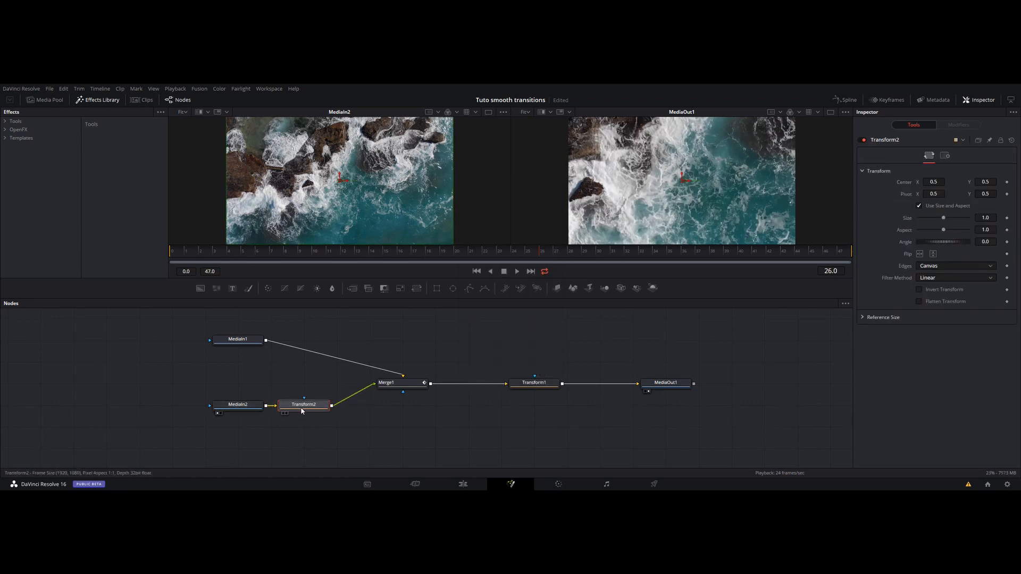
# - Compare the settings of Transform1 and Transform2, set the Size of Transform2 to 0.34, and save the project
pyautogui.click(532, 388)
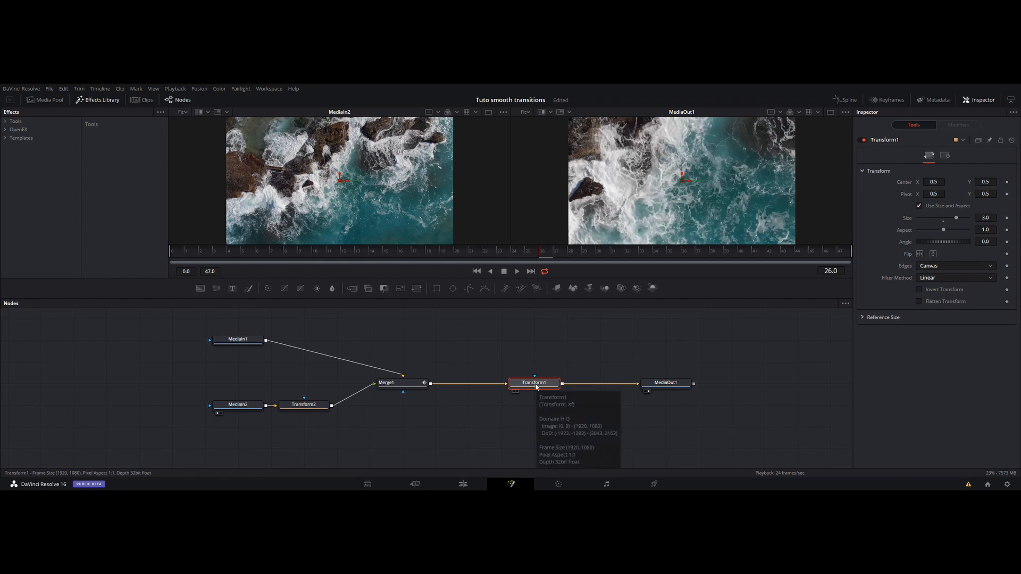
pyautogui.click(319, 406)
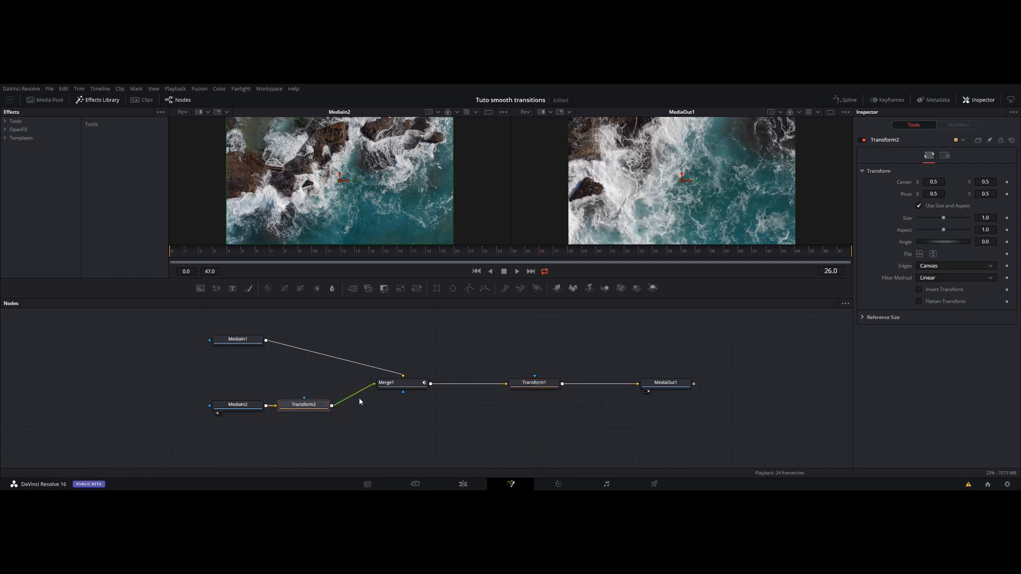
pyautogui.click(556, 385)
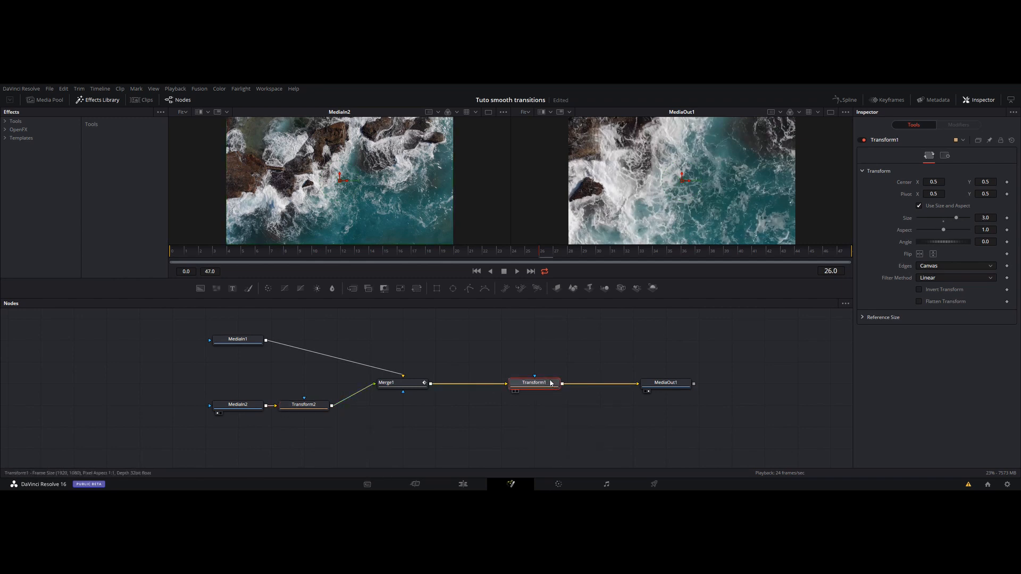
pyautogui.click(320, 402)
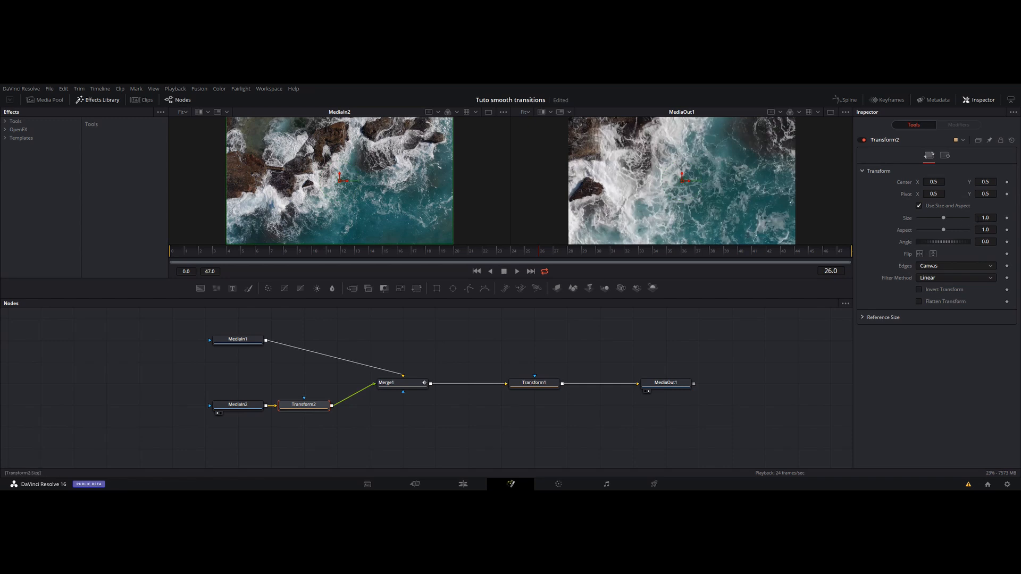
pyautogui.click(984, 217)
pyautogui.write('0.34')
pyautogui.press('Tab')
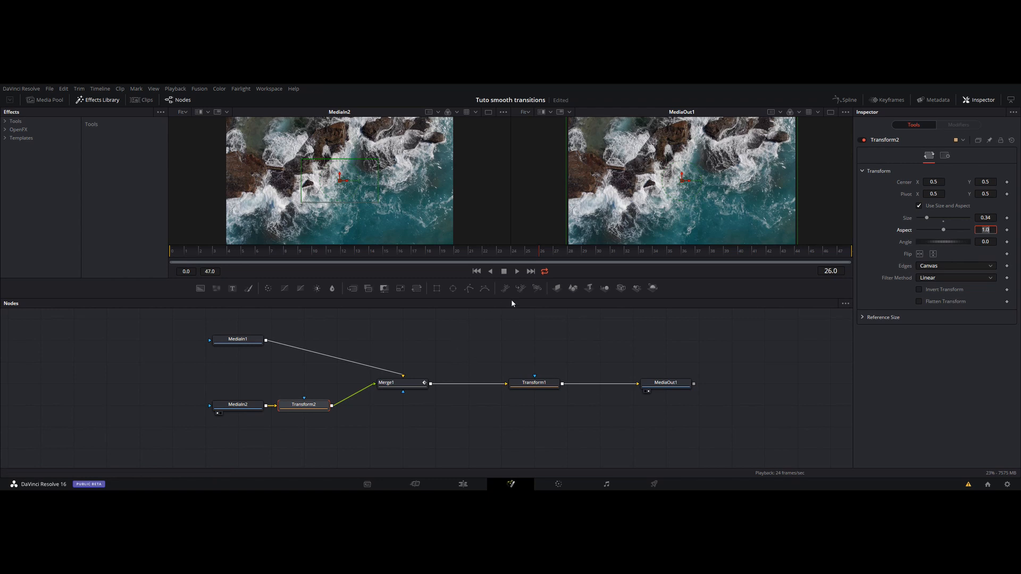
pyautogui.hotkey('ctrl', 's')
# - Check the blend around frames 25 to 27, and add a keyframe on Transform1's Size at frame 36
pyautogui.moveTo(539, 251); pyautogui.dragTo(504, 254)
pyautogui.moveTo(517, 252); pyautogui.dragTo(556, 254)
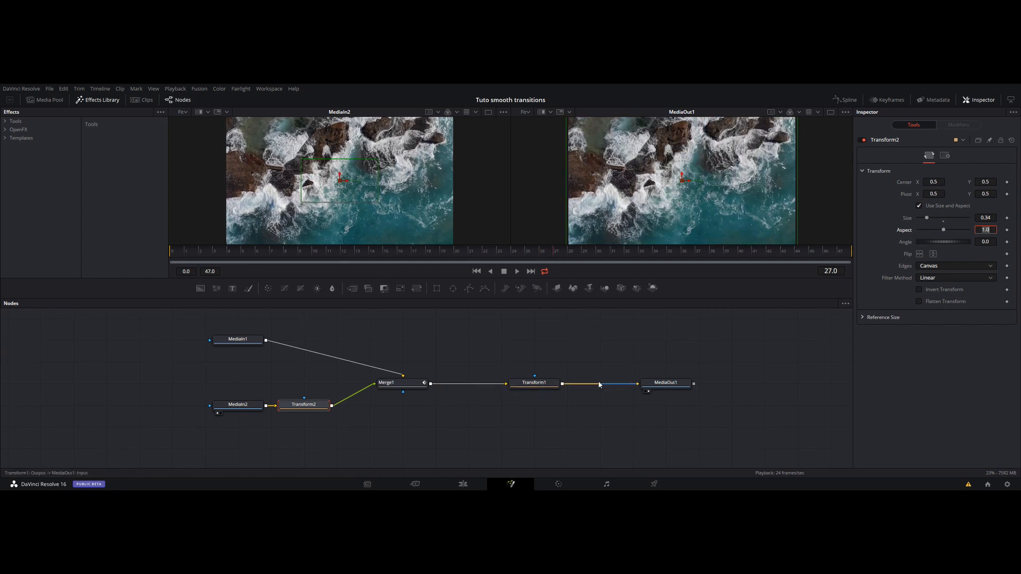
pyautogui.click(534, 387)
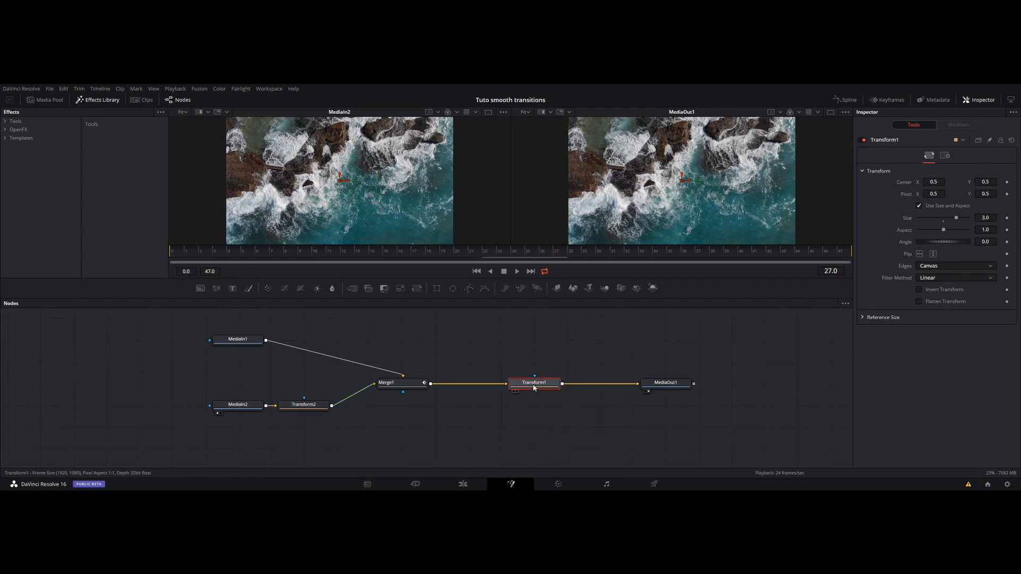
pyautogui.click(527, 253)
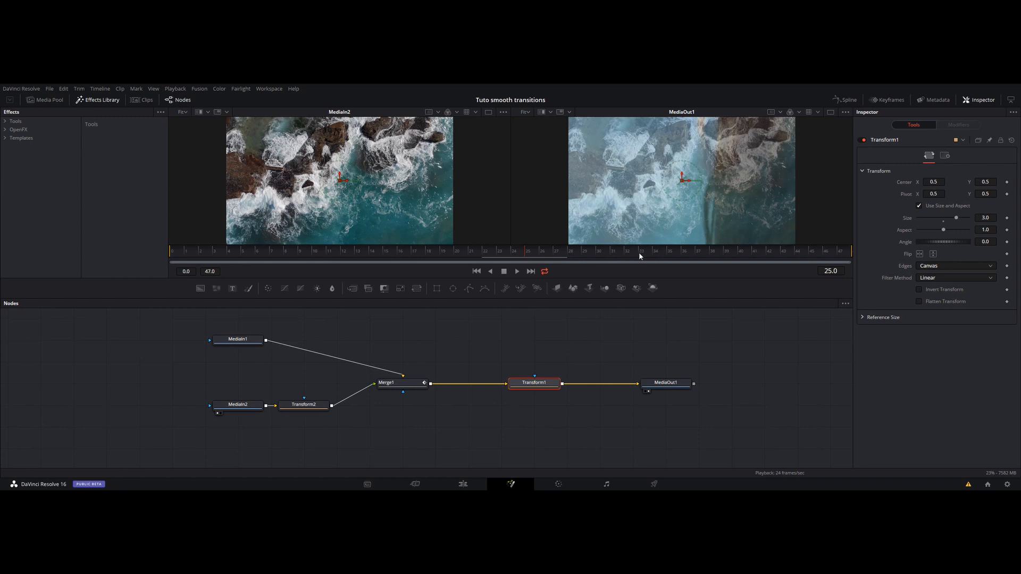
pyautogui.click(541, 249)
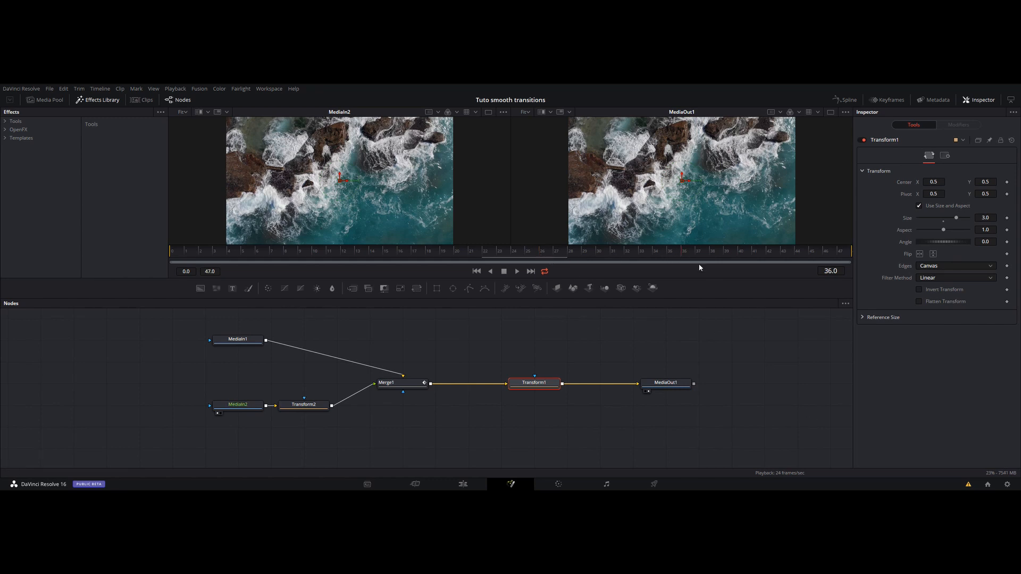
pyautogui.click(683, 251)
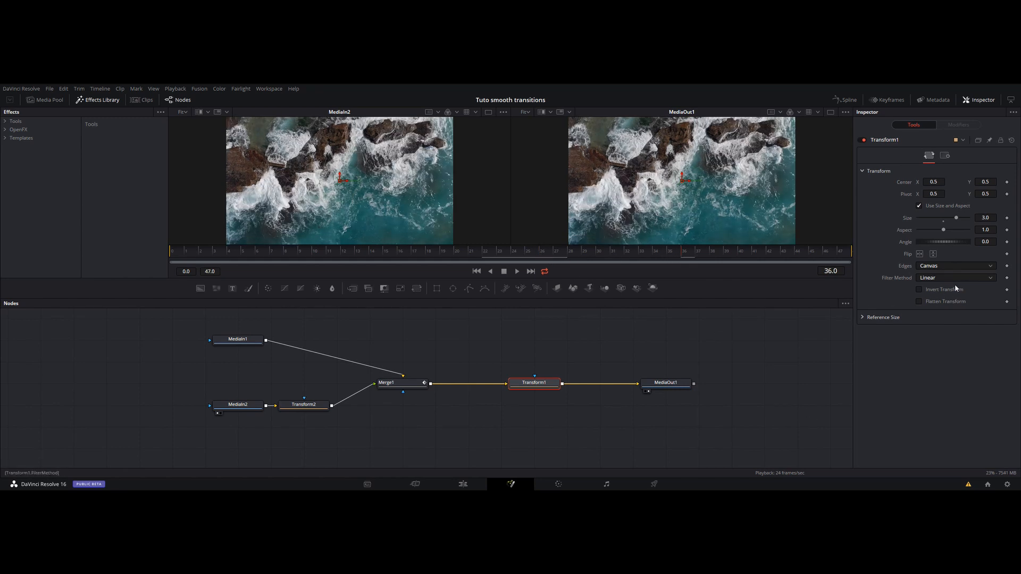
pyautogui.click(1007, 219)
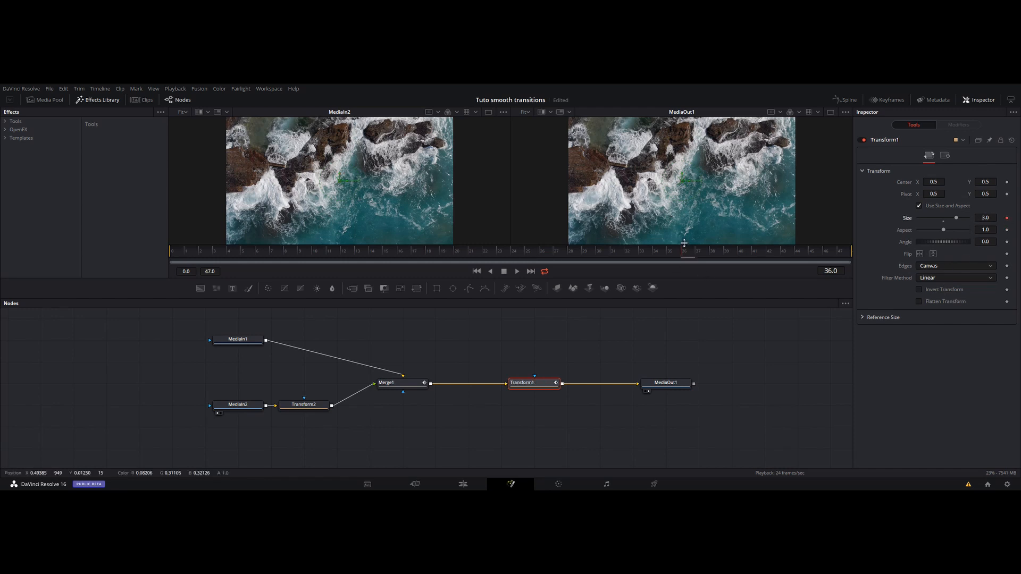
# - Set Transform1's Size to 1.0 at frame 14 and scrub through the zoom to frame 27
pyautogui.moveTo(682, 252); pyautogui.dragTo(375, 254)
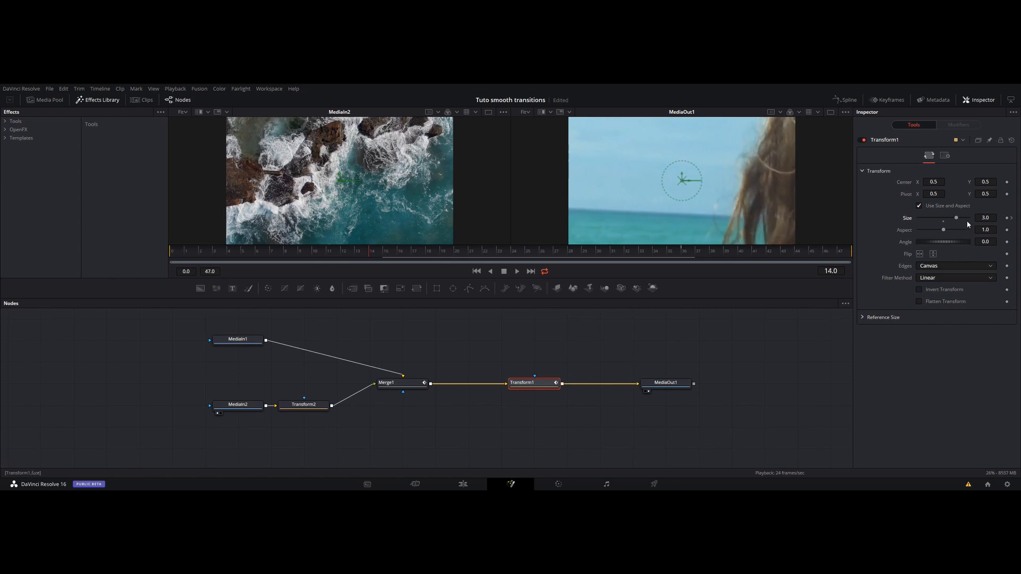
pyautogui.click(944, 224)
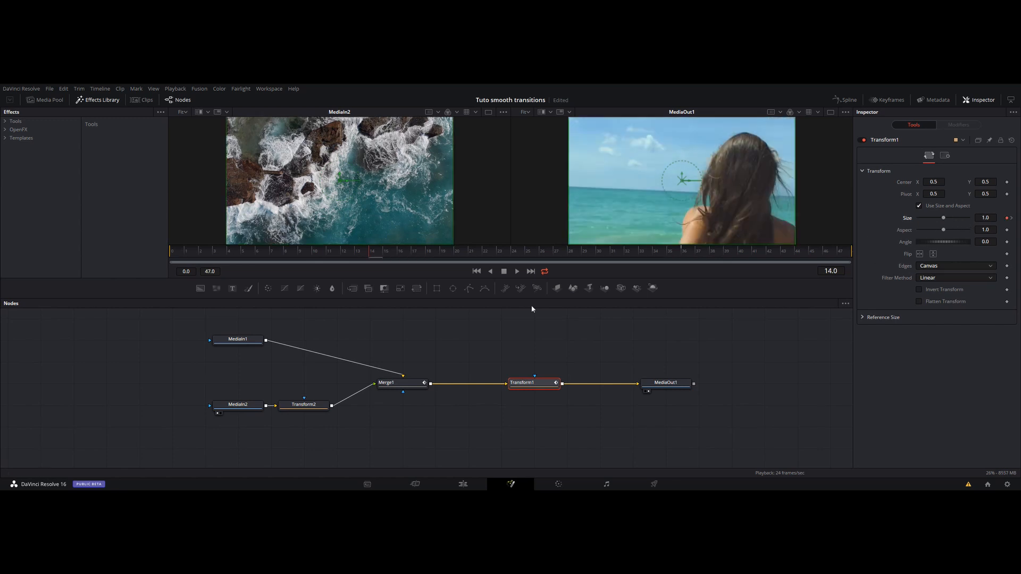
pyautogui.moveTo(344, 259); pyautogui.dragTo(553, 249)
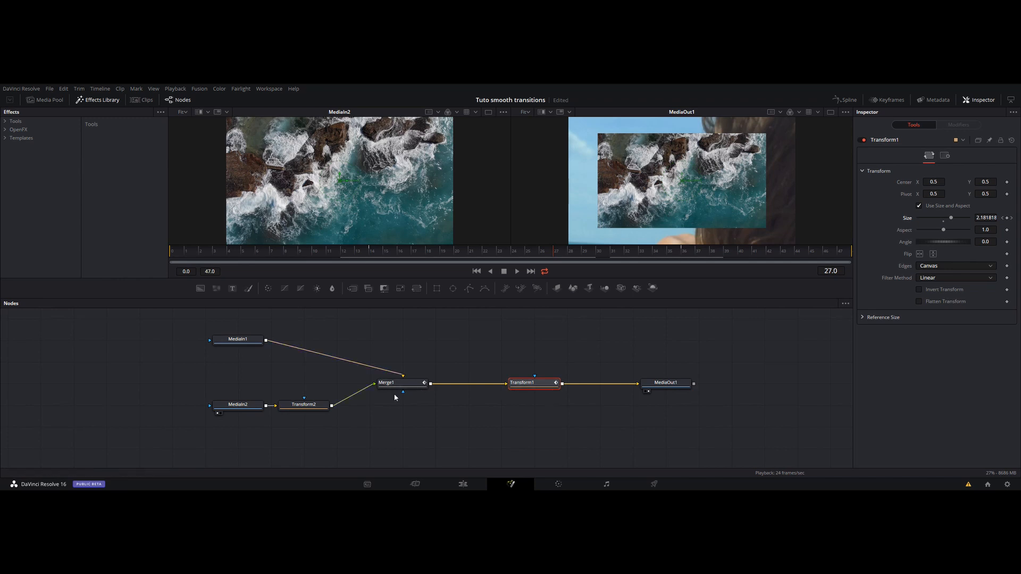
# - Set the Edges mode of Transform2 to Mirror
pyautogui.click(299, 407)
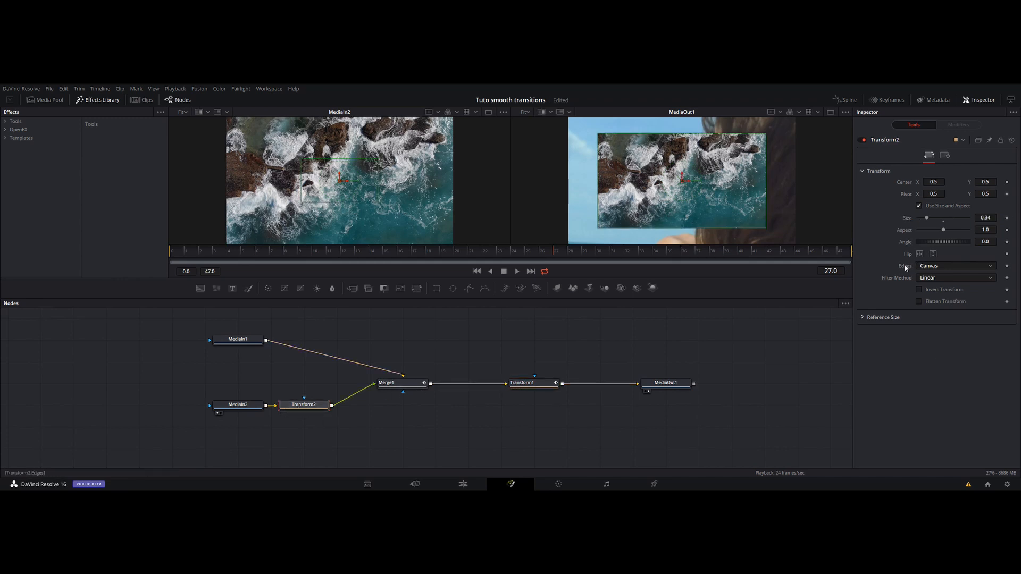
pyautogui.click(943, 267)
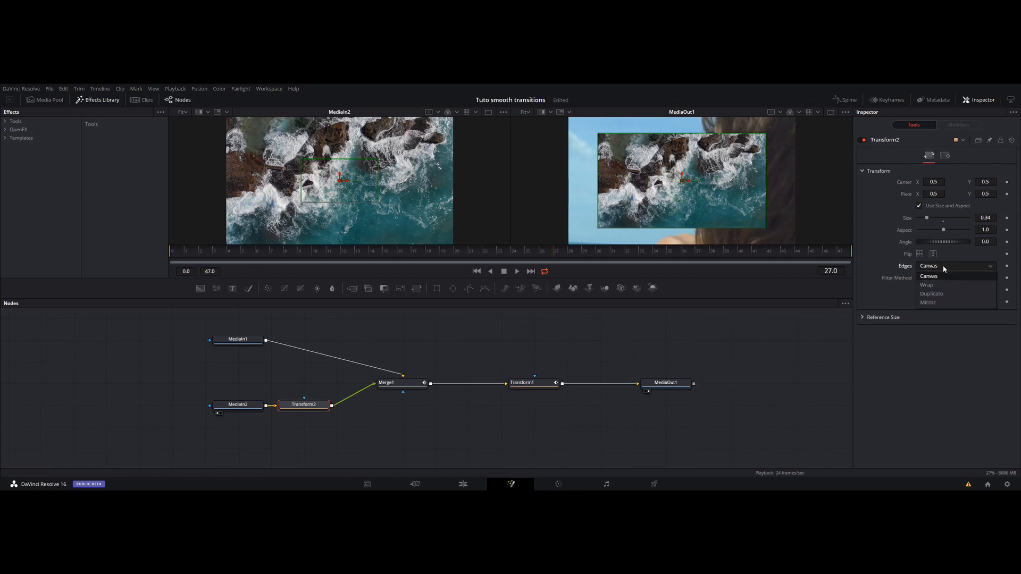
pyautogui.click(935, 302)
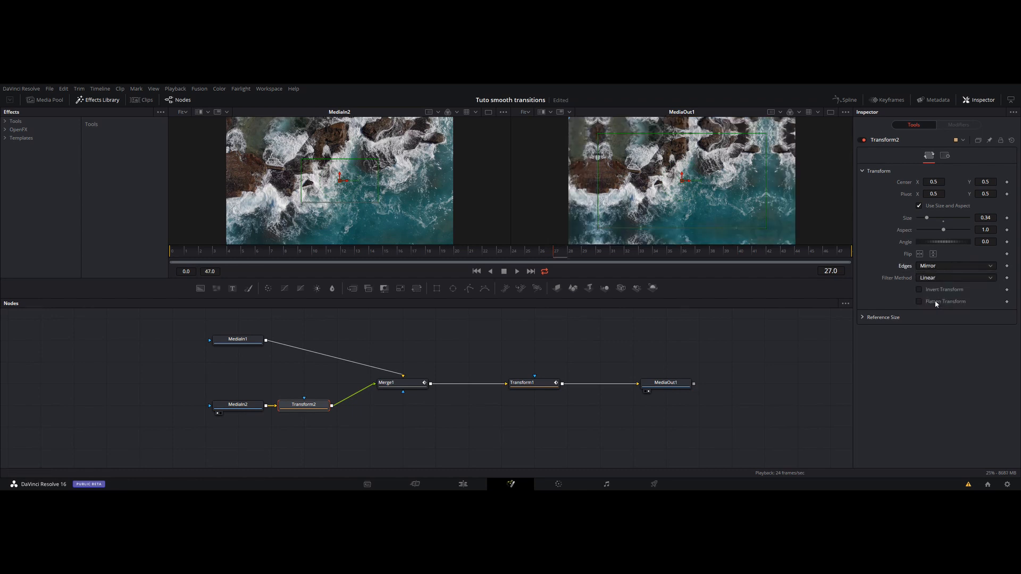
# - Compare the Duplicate, Wrap and Canvas edge modes on Transform2, return to Mirror, and scrub through the transition
pyautogui.click(936, 265)
pyautogui.click(941, 293)
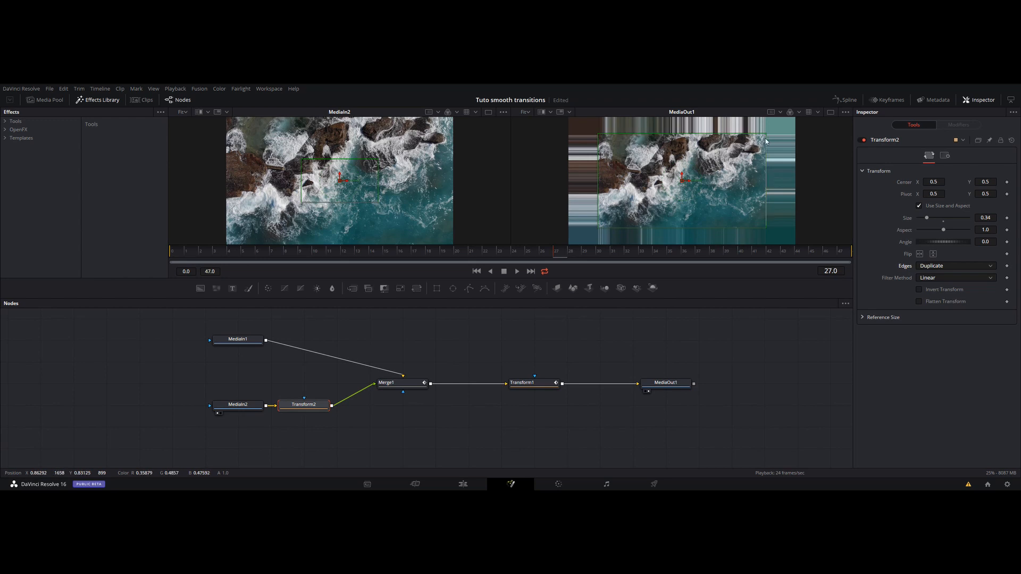
pyautogui.click(939, 267)
pyautogui.click(949, 290)
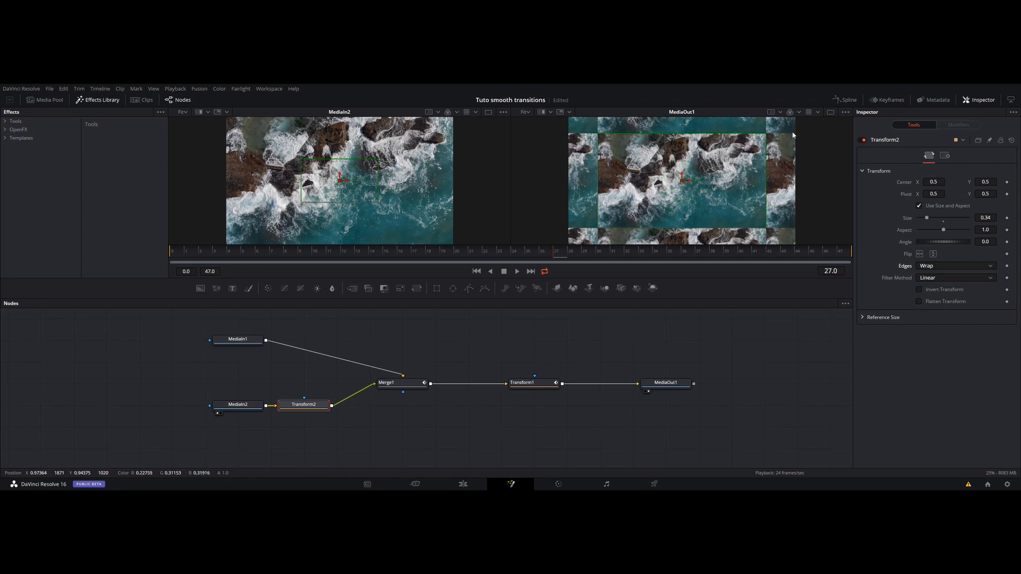
pyautogui.click(941, 266)
pyautogui.click(929, 302)
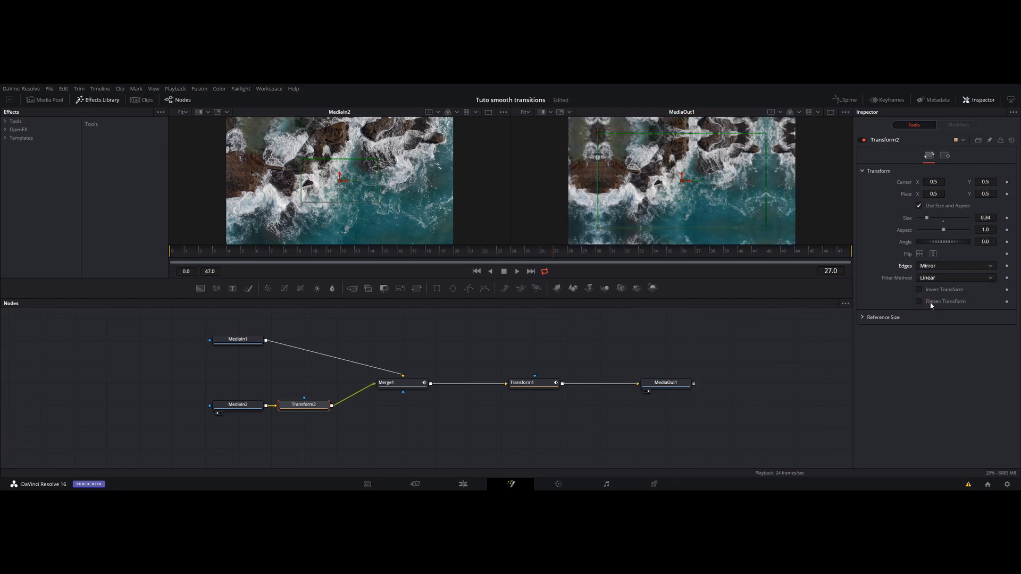
pyautogui.click(939, 265)
pyautogui.click(937, 278)
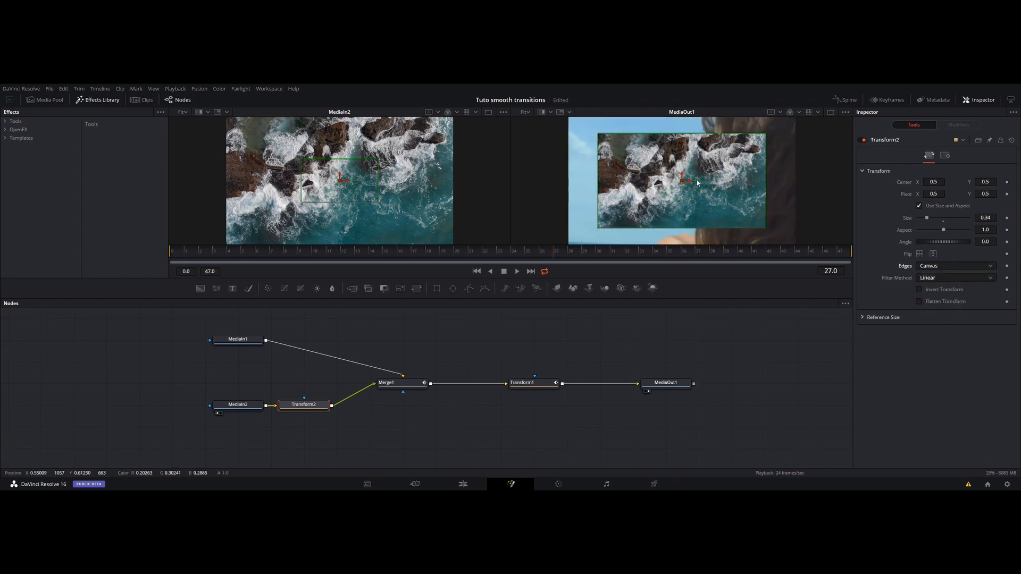
pyautogui.click(939, 265)
pyautogui.click(939, 303)
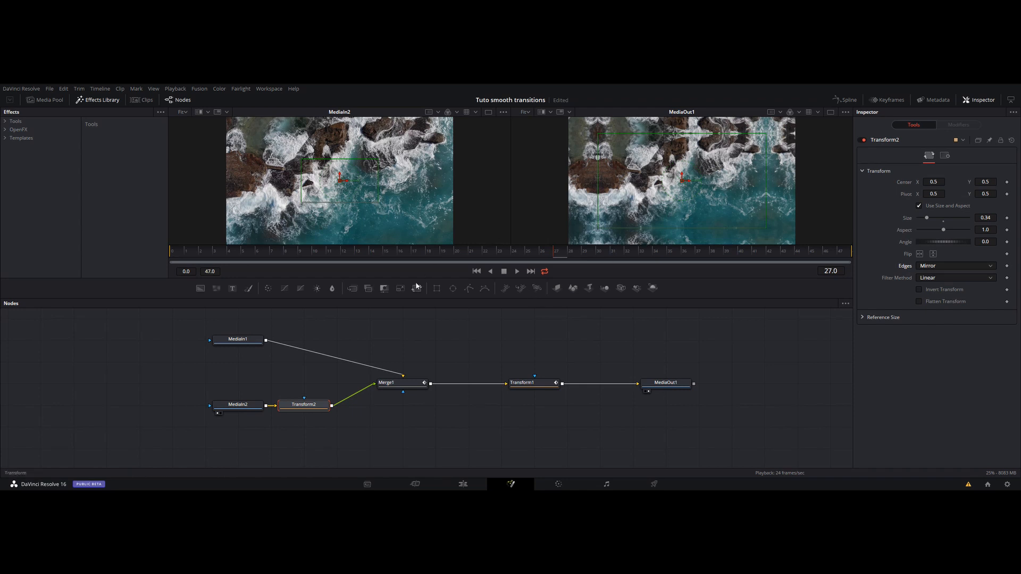
pyautogui.moveTo(247, 247); pyautogui.dragTo(771, 259)
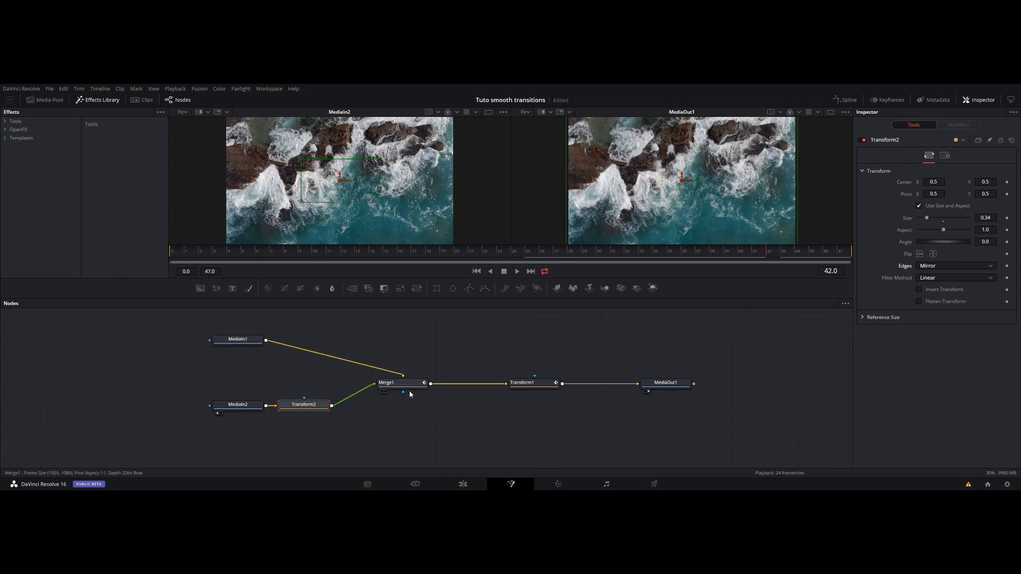
# - Move Merge1, Transform1 and MediaOut1 down into one horizontal row with MediaIn2 and Transform2
pyautogui.moveTo(400, 388); pyautogui.dragTo(433, 410)
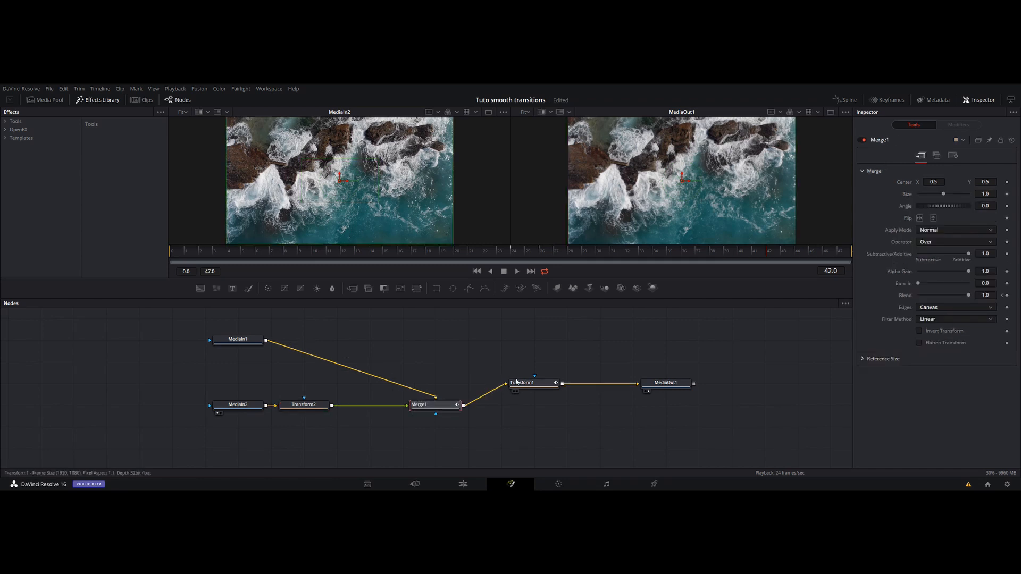
pyautogui.moveTo(665, 383); pyautogui.dragTo(665, 405)
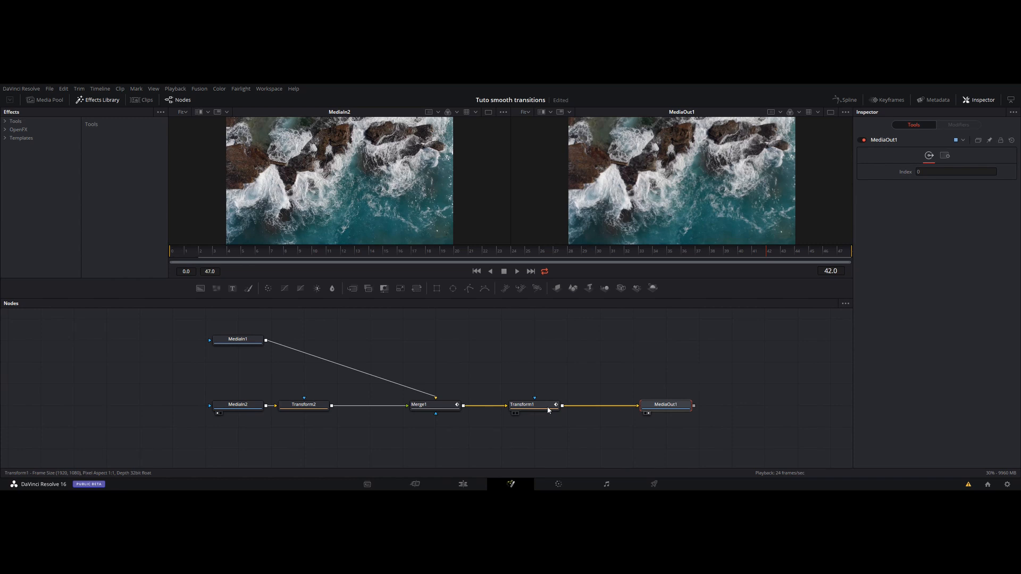
# - Enable Motion Blur on Transform1, comparing it on and off at frame 28, and set its Quality to 5
pyautogui.moveTo(533, 253); pyautogui.dragTo(568, 265)
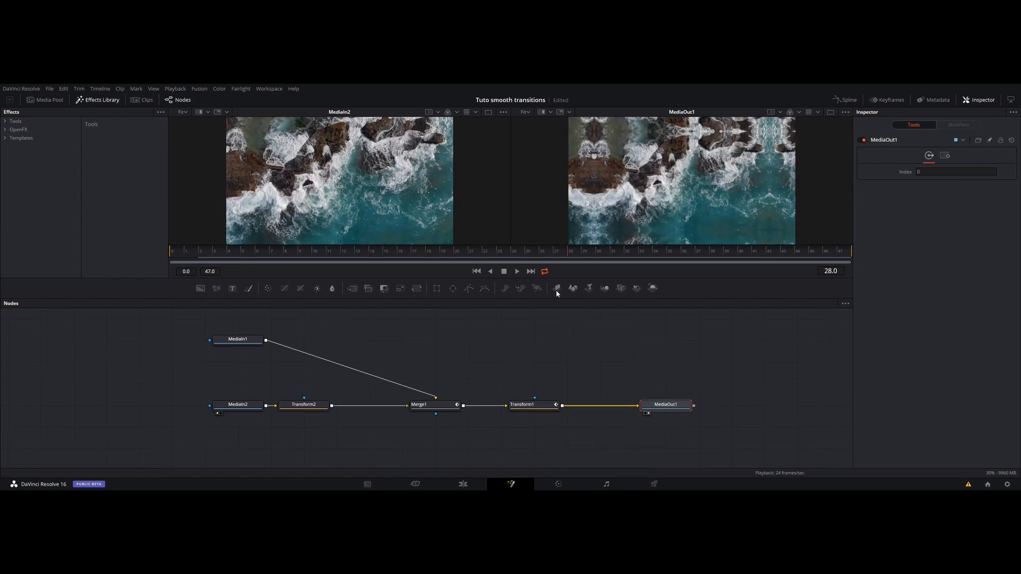
pyautogui.click(531, 406)
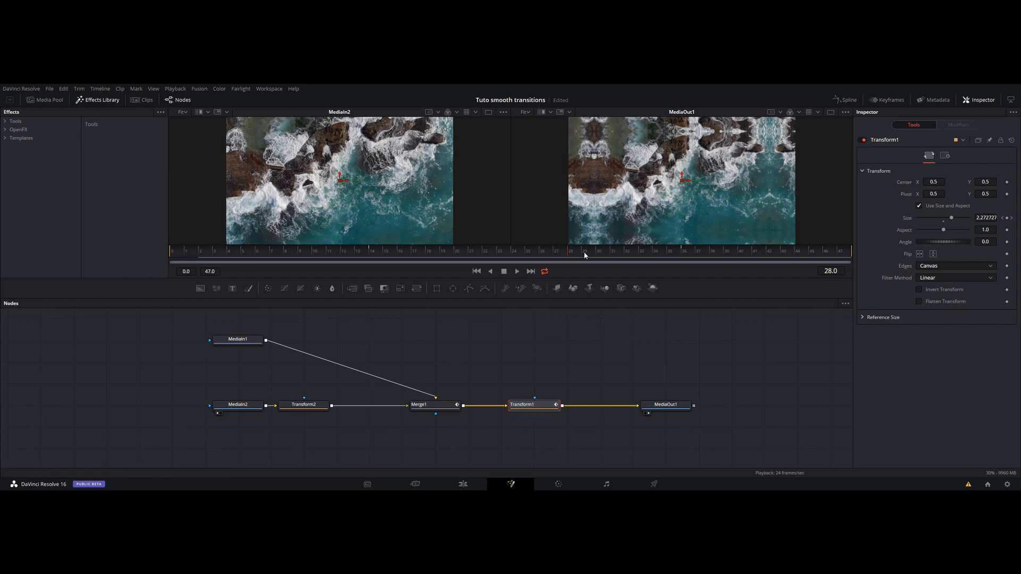
pyautogui.click(944, 156)
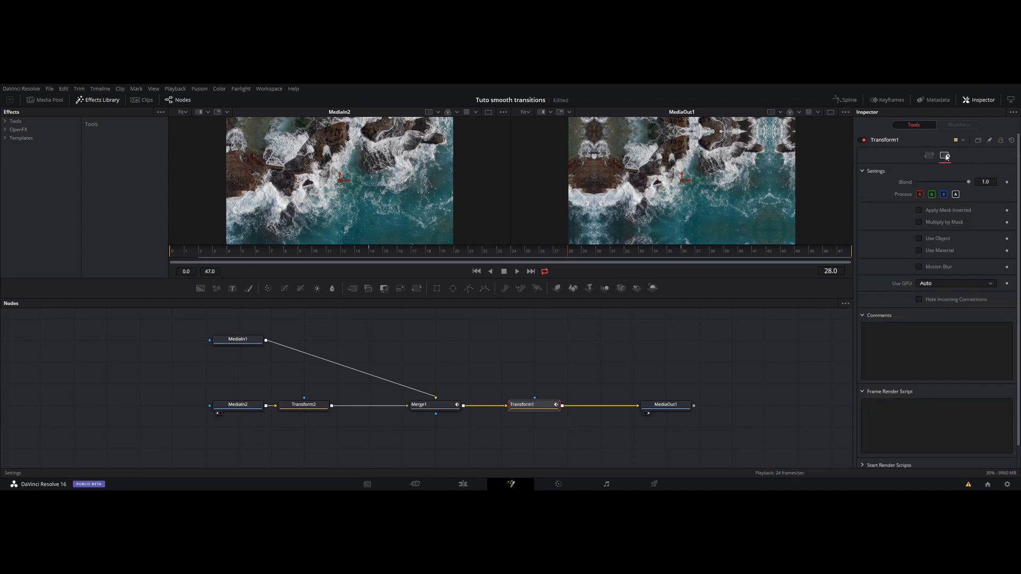
pyautogui.click(919, 267)
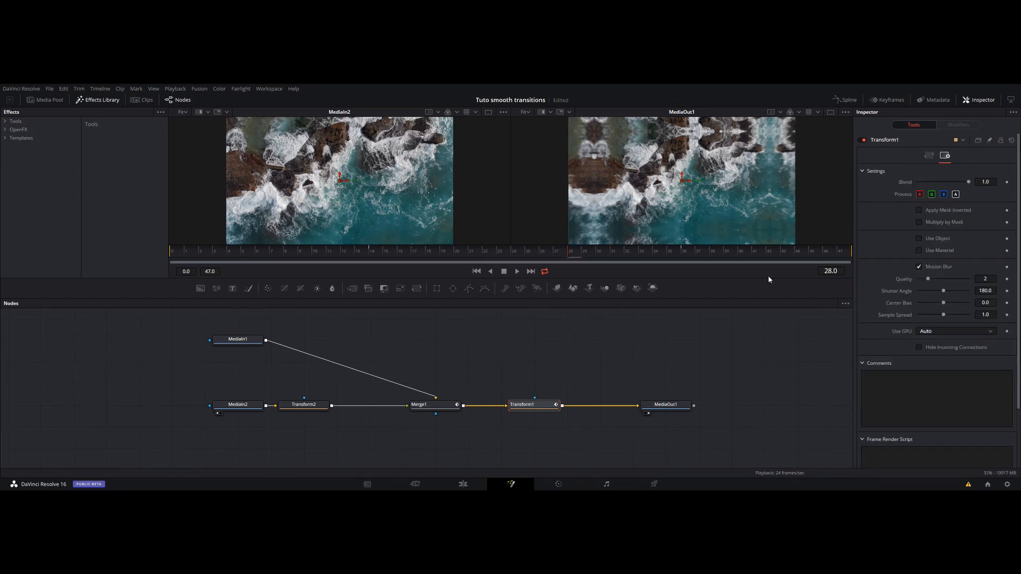
pyautogui.click(919, 267)
pyautogui.click(920, 267)
pyautogui.click(919, 267)
pyautogui.click(919, 267)
pyautogui.moveTo(928, 280); pyautogui.dragTo(935, 282)
pyautogui.moveTo(566, 253); pyautogui.dragTo(696, 285)
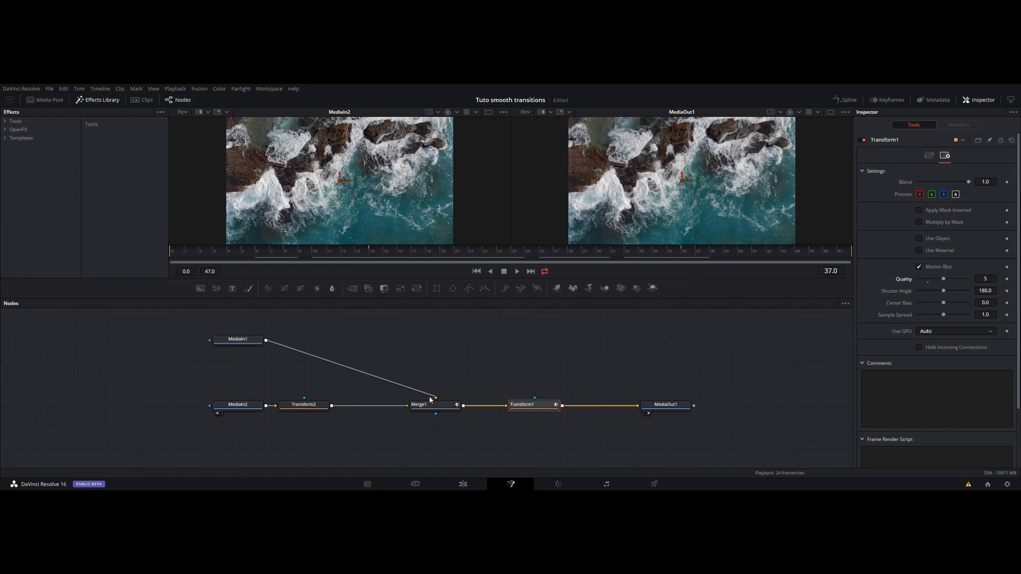
# - Move Merge1 close to Transform2 and place Transform1 right beside Merge1 in the same row
pyautogui.moveTo(444, 406); pyautogui.dragTo(379, 406)
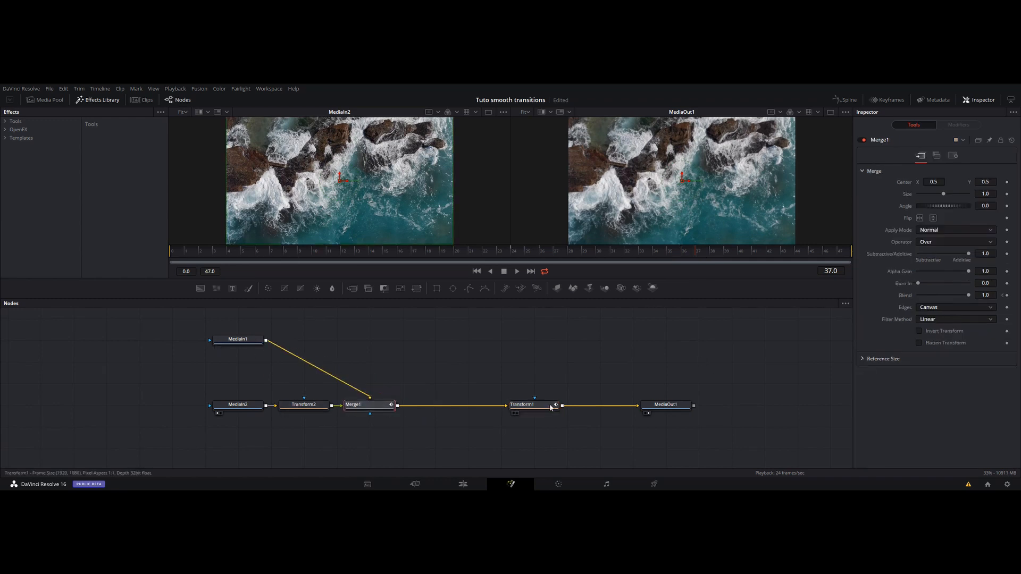
pyautogui.moveTo(549, 410); pyautogui.dragTo(450, 410)
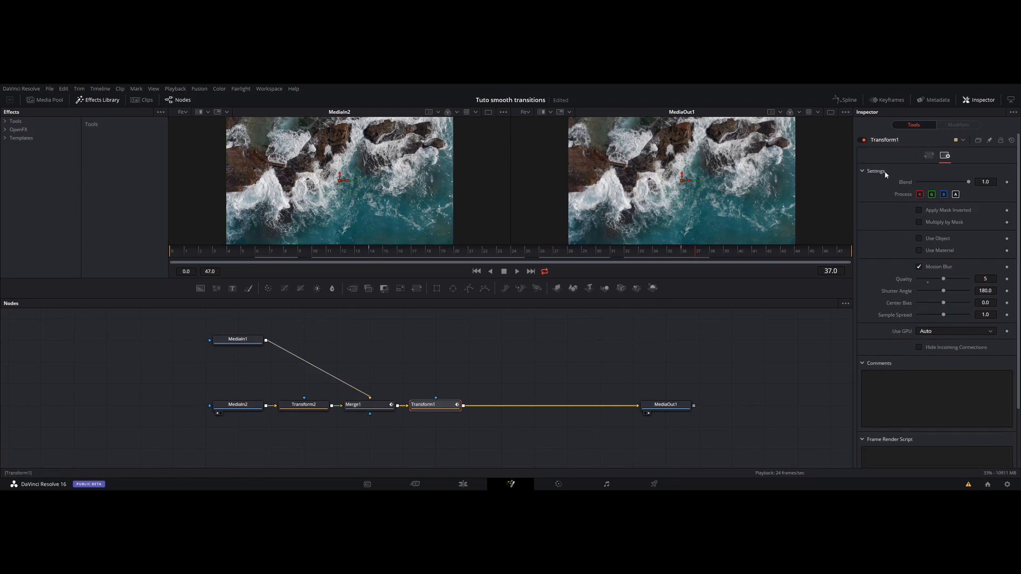
# - Open the Spline editor and limit it to the controls of the selected tool only
pyautogui.click(847, 100)
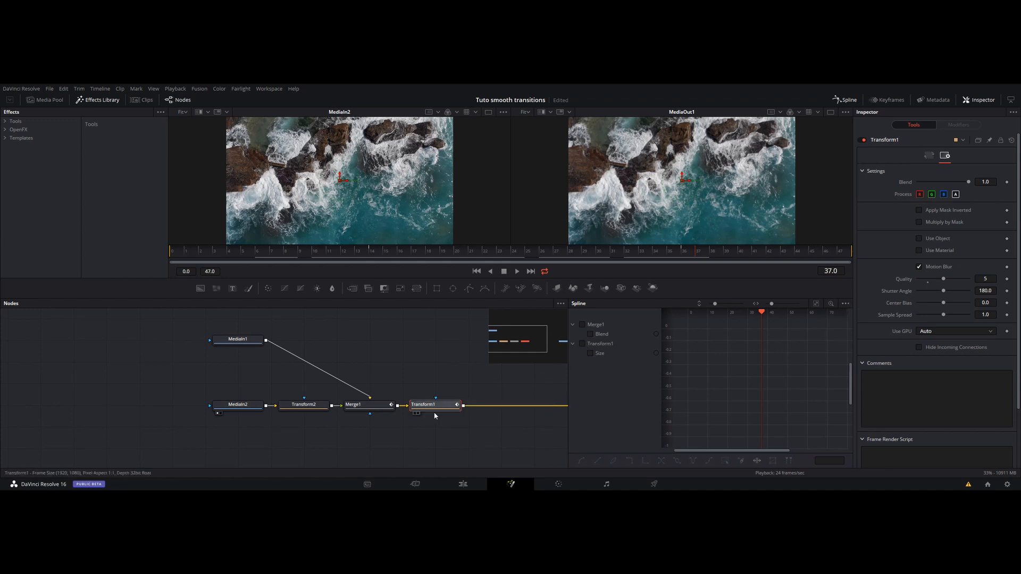
pyautogui.click(371, 411)
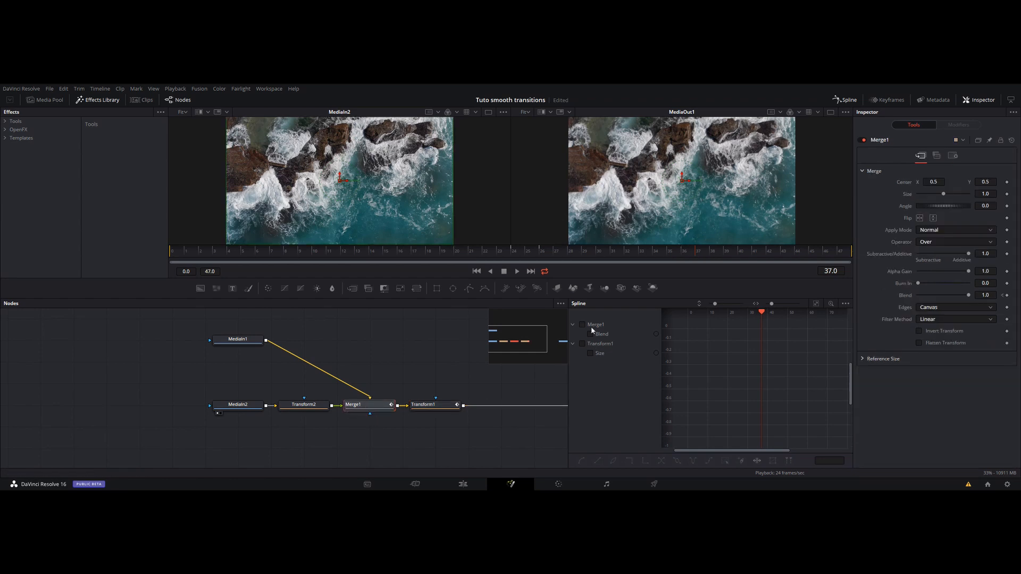
pyautogui.click(428, 408)
pyautogui.click(303, 410)
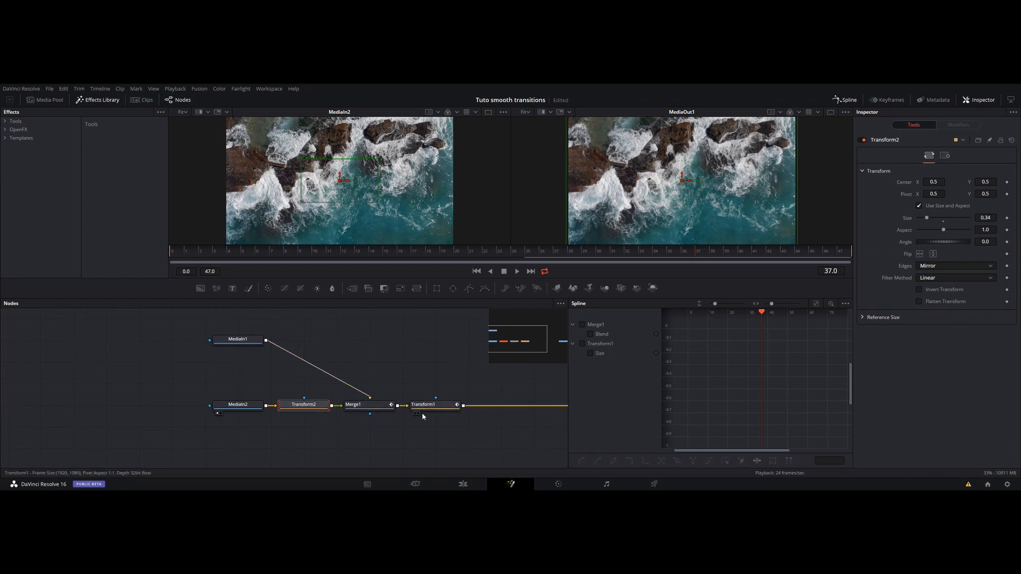
pyautogui.click(847, 303)
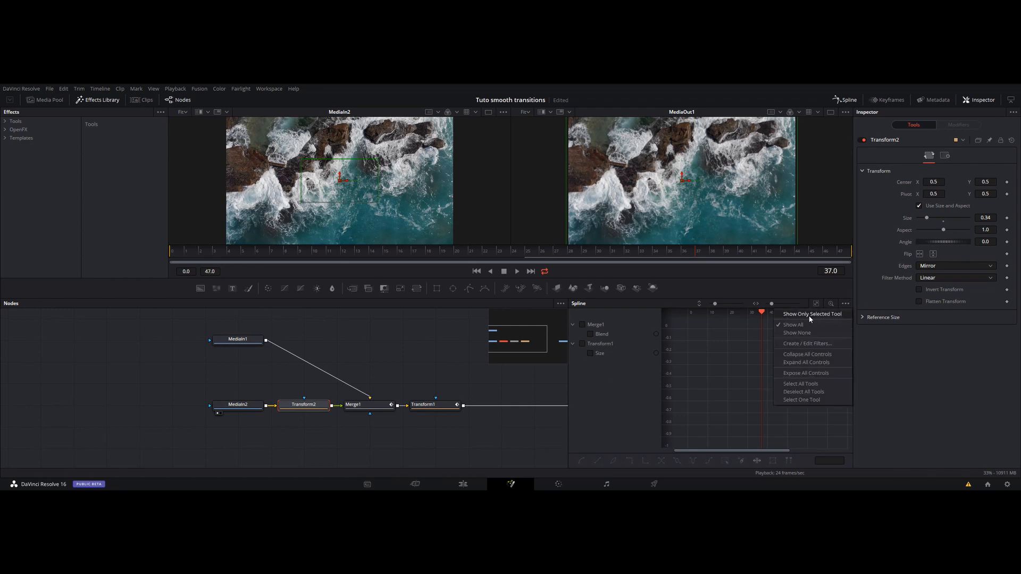
pyautogui.click(835, 315)
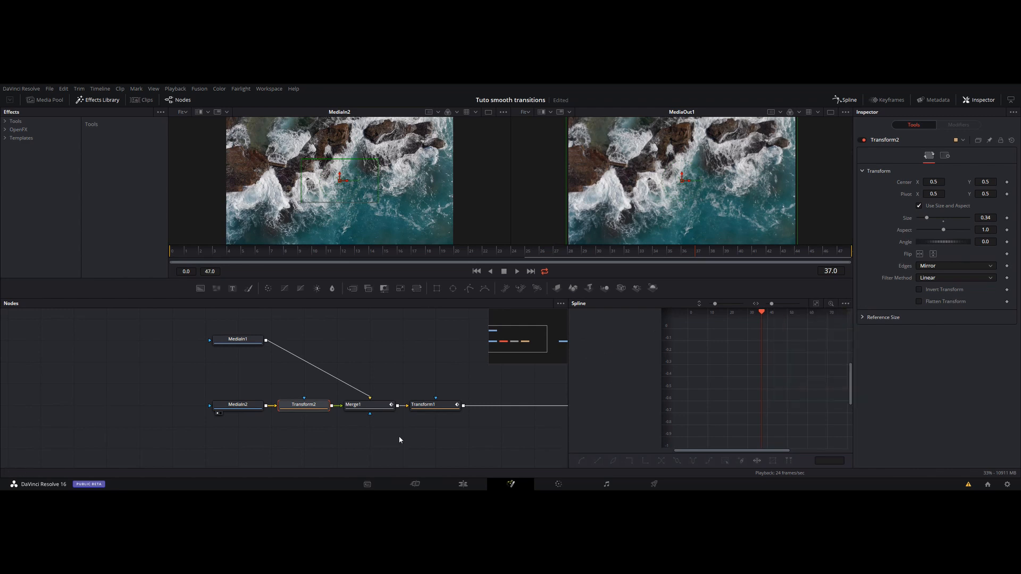
# - Select Merge1 and Transform1 together and view Merge1's Blend curve in the Spline editor, cycling its display states
pyautogui.click(360, 407)
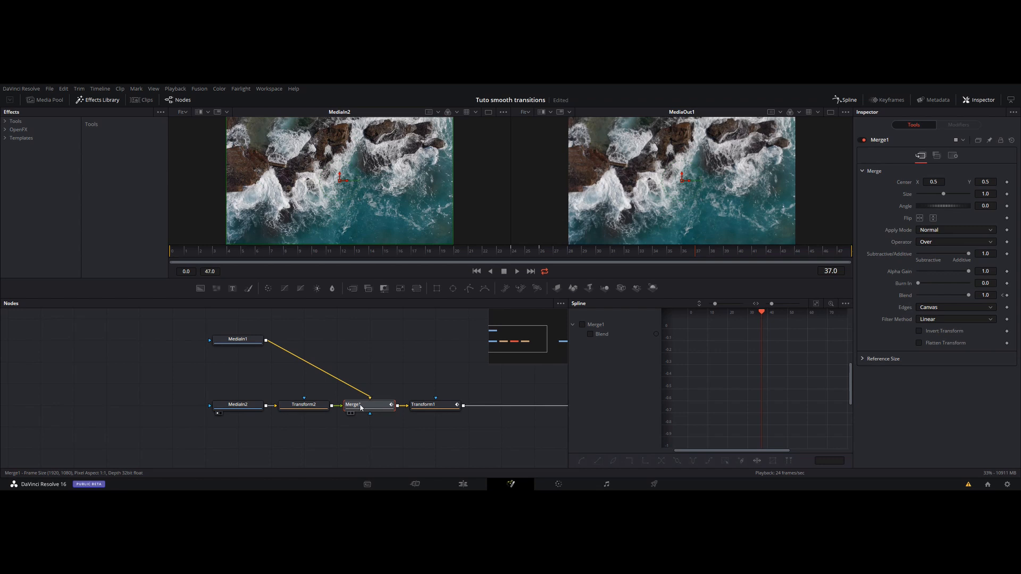
pyautogui.keyDown('ctrl'); pyautogui.click(439, 408); pyautogui.keyUp('ctrl')
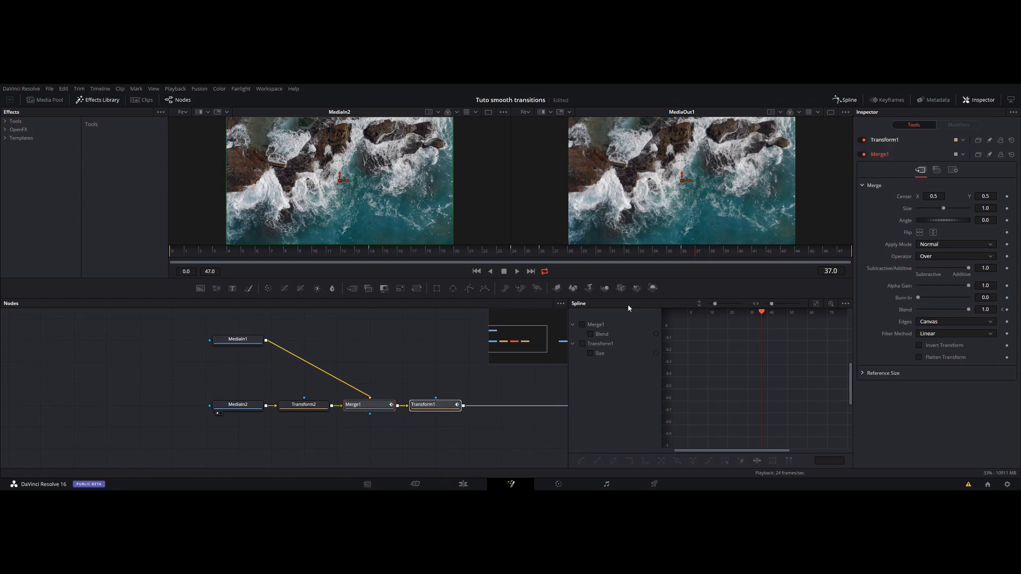
pyautogui.moveTo(375, 366); pyautogui.dragTo(271, 360)
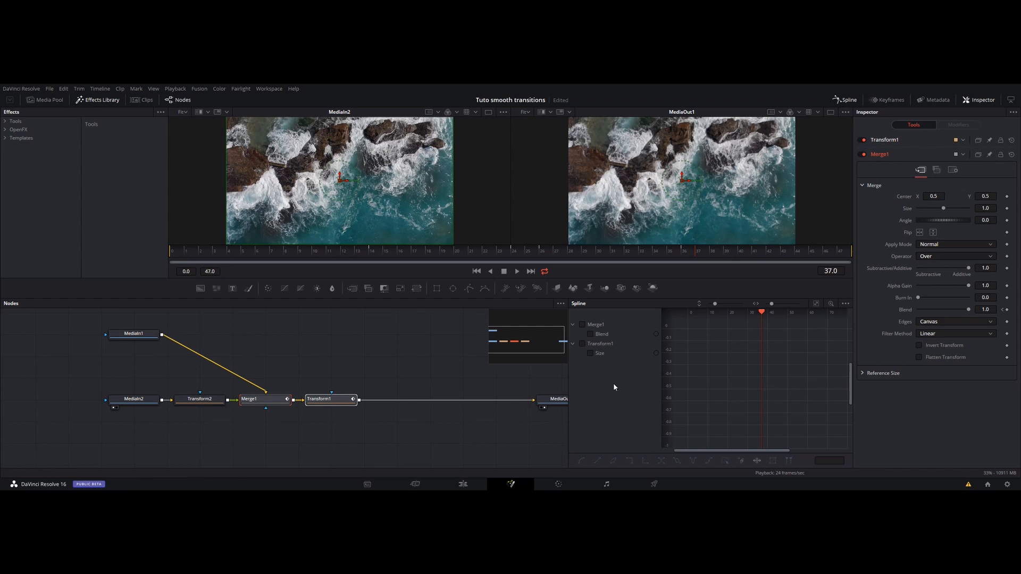
pyautogui.click(590, 334)
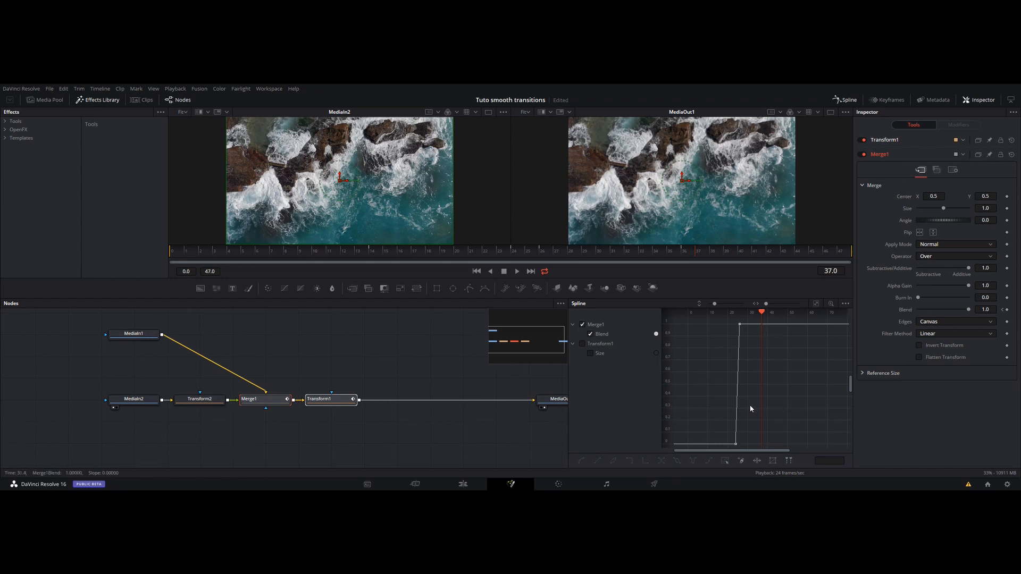
pyautogui.click(590, 334)
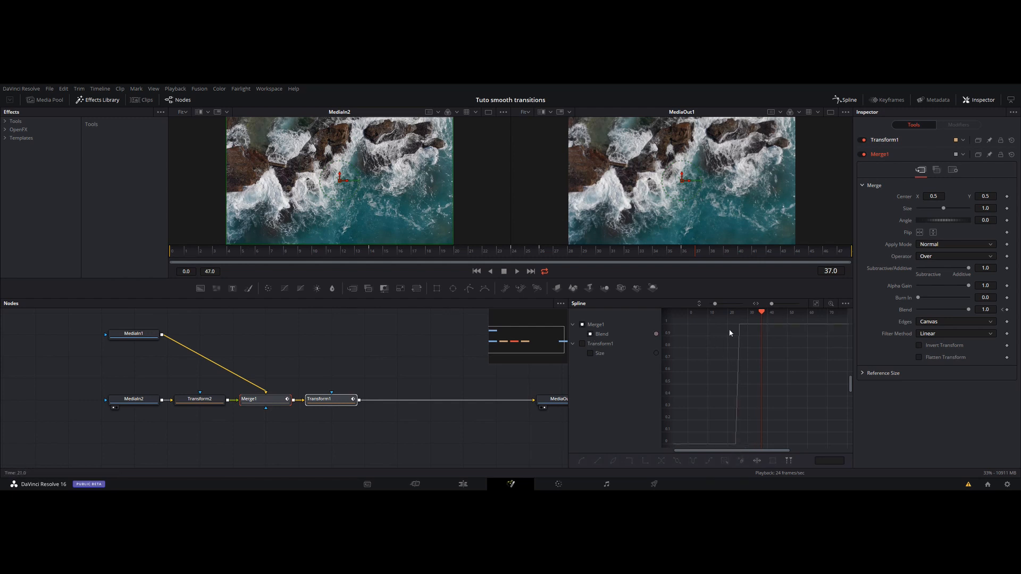
pyautogui.click(590, 335)
# - Select Transform1 and Merge1 together and show Merge1's Blend curve as view-only reference with Transform1's Size curve editable
pyautogui.click(335, 403)
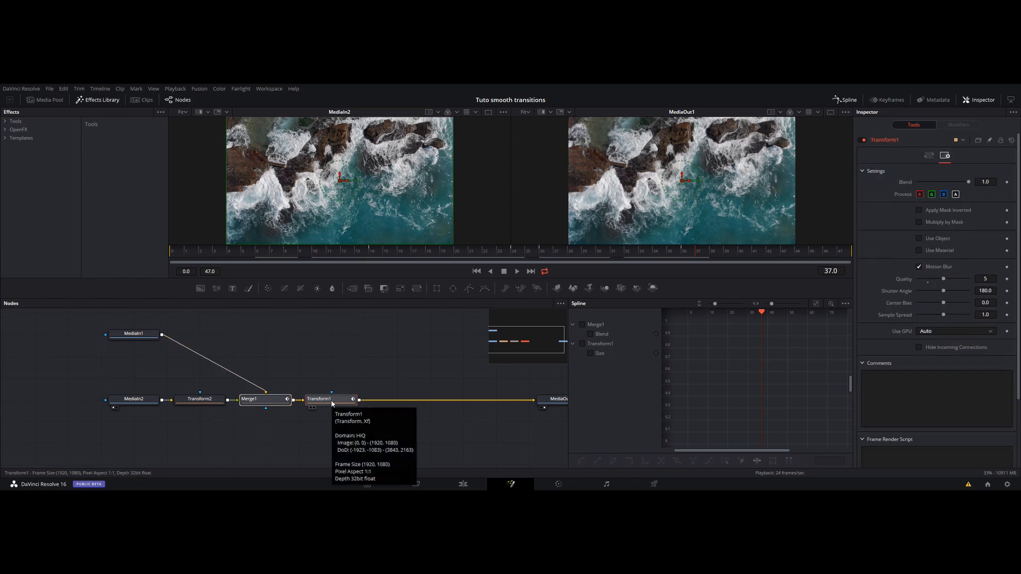
pyautogui.click(295, 362)
pyautogui.click(325, 403)
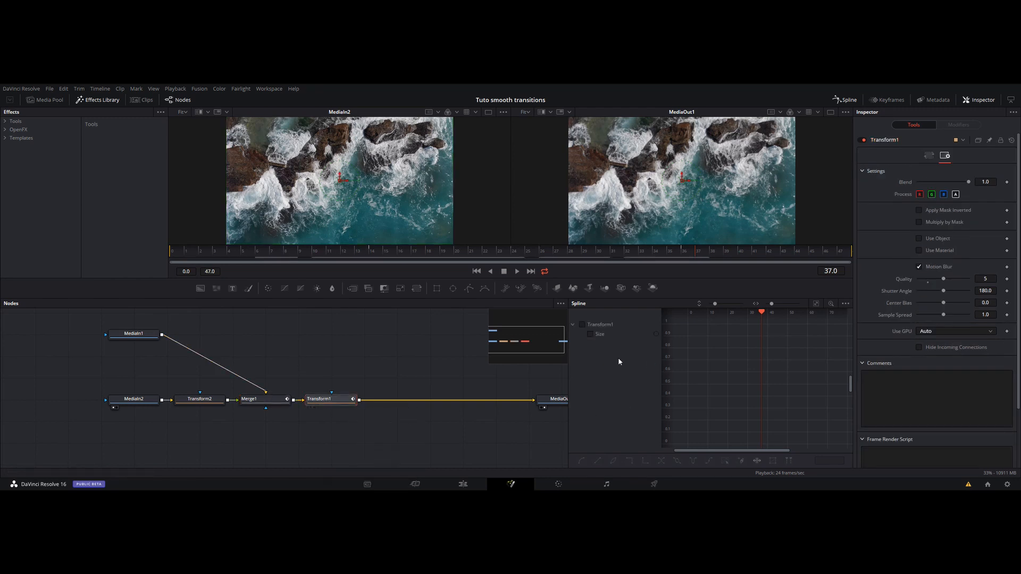
pyautogui.keyDown('ctrl'); pyautogui.click(266, 401); pyautogui.keyUp('ctrl')
pyautogui.click(590, 334)
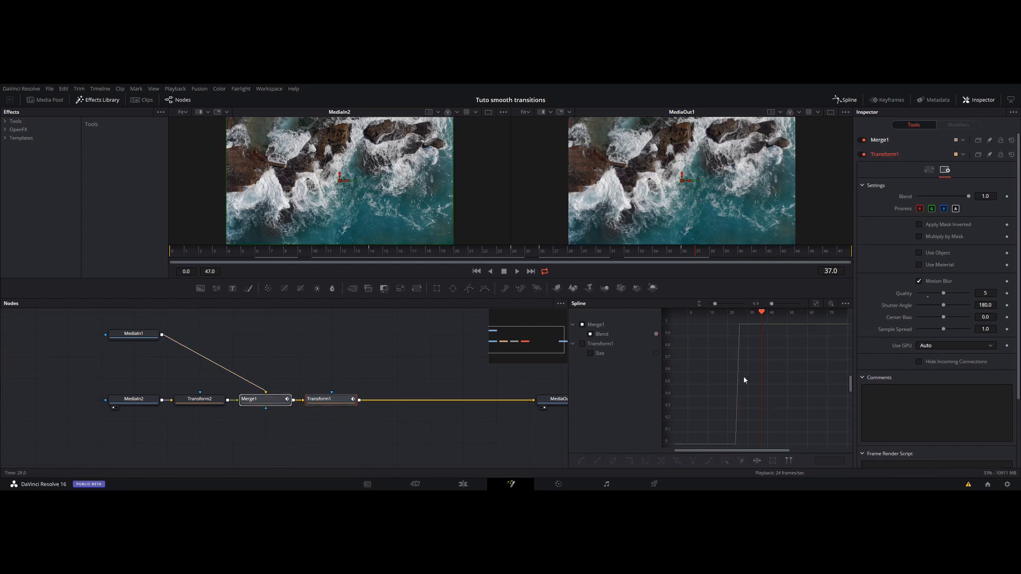
pyautogui.click(591, 354)
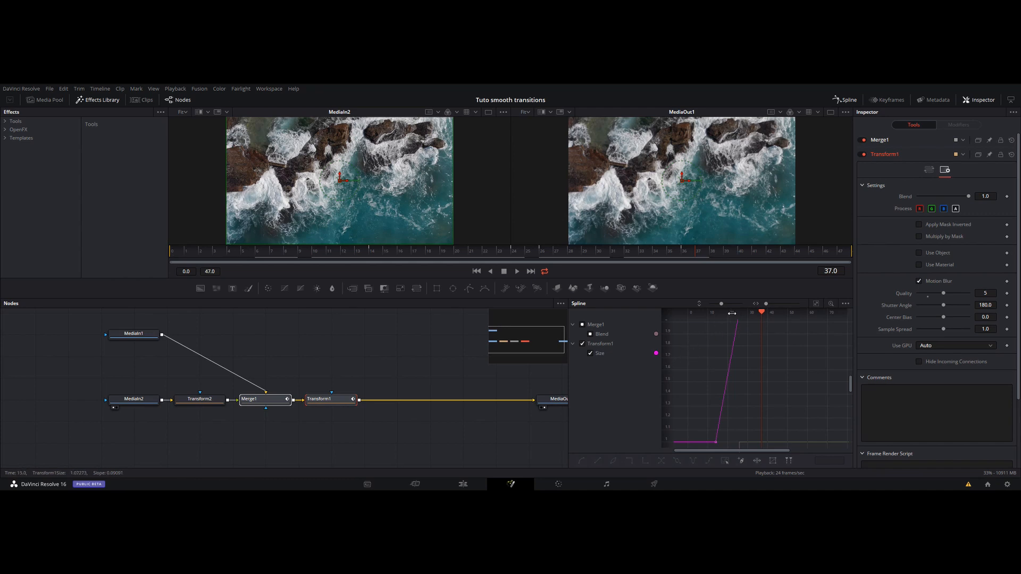
# - Fit the Size curve into the graph and widen the Spline editor, keeping all the nodes in view
pyautogui.moveTo(668, 358); pyautogui.dragTo(671, 405)
pyautogui.moveTo(716, 304); pyautogui.dragTo(766, 304)
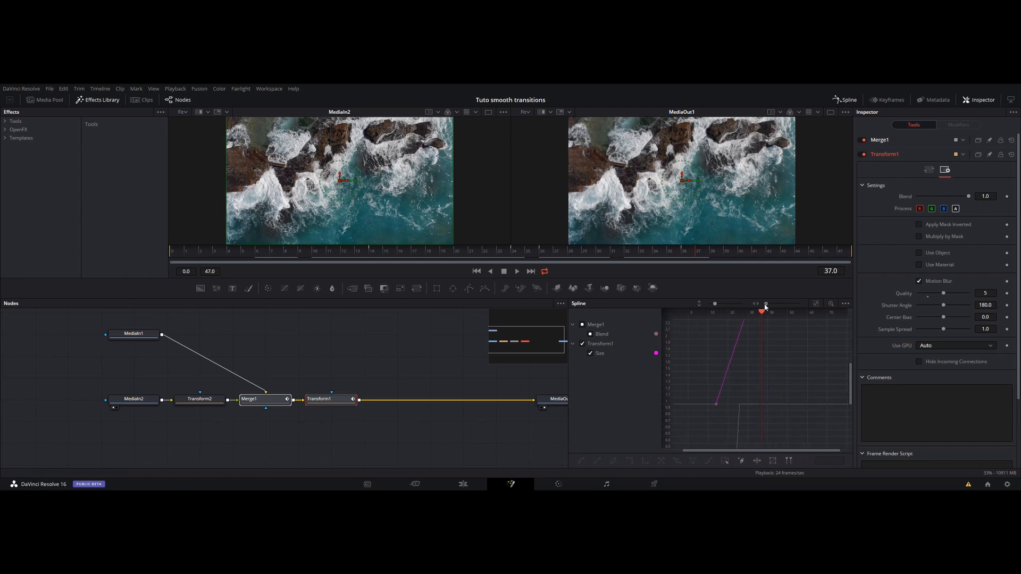
pyautogui.click(817, 305)
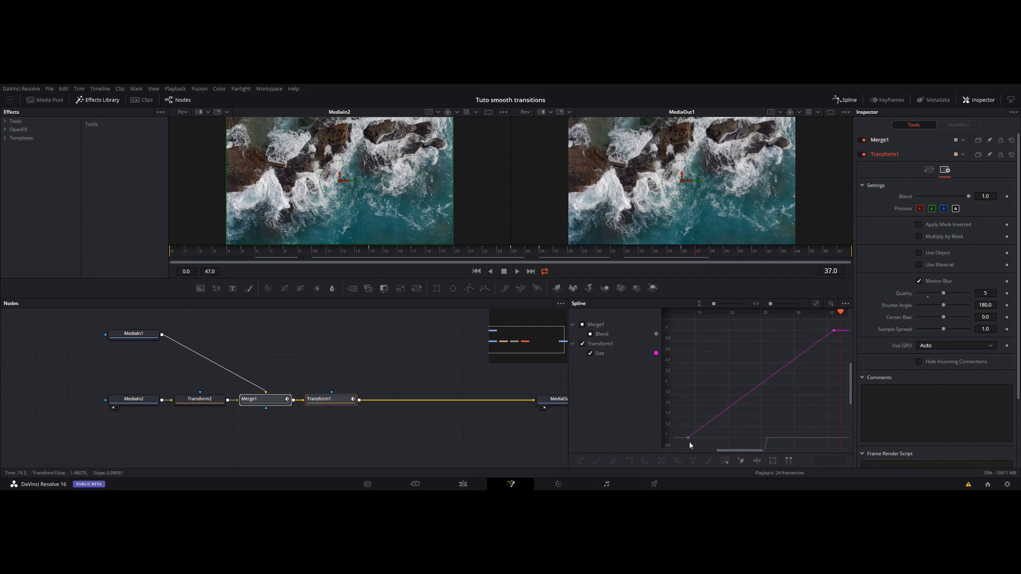
pyautogui.moveTo(567, 397); pyautogui.dragTo(497, 399)
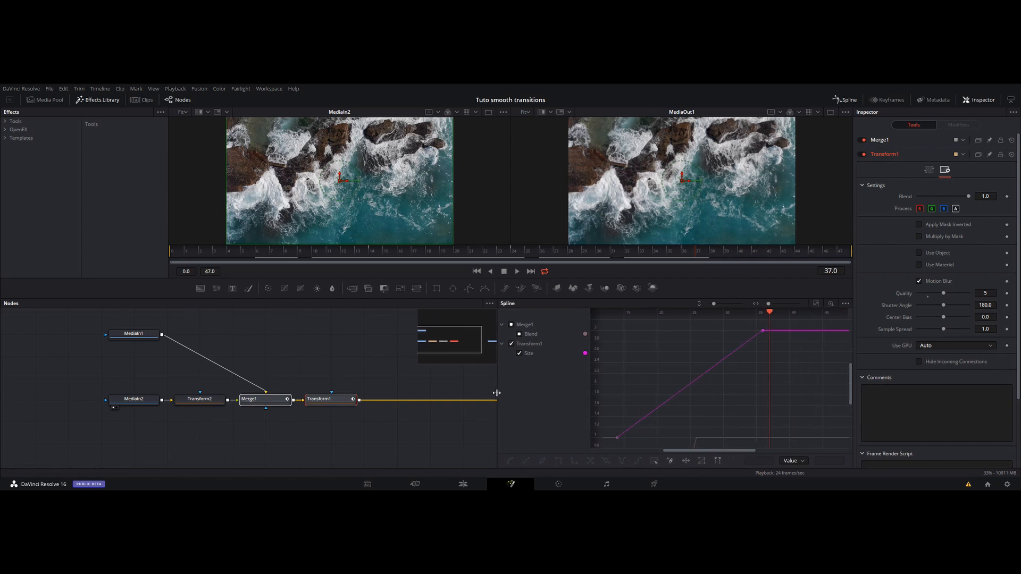
pyautogui.moveTo(403, 436); pyautogui.dragTo(309, 431)
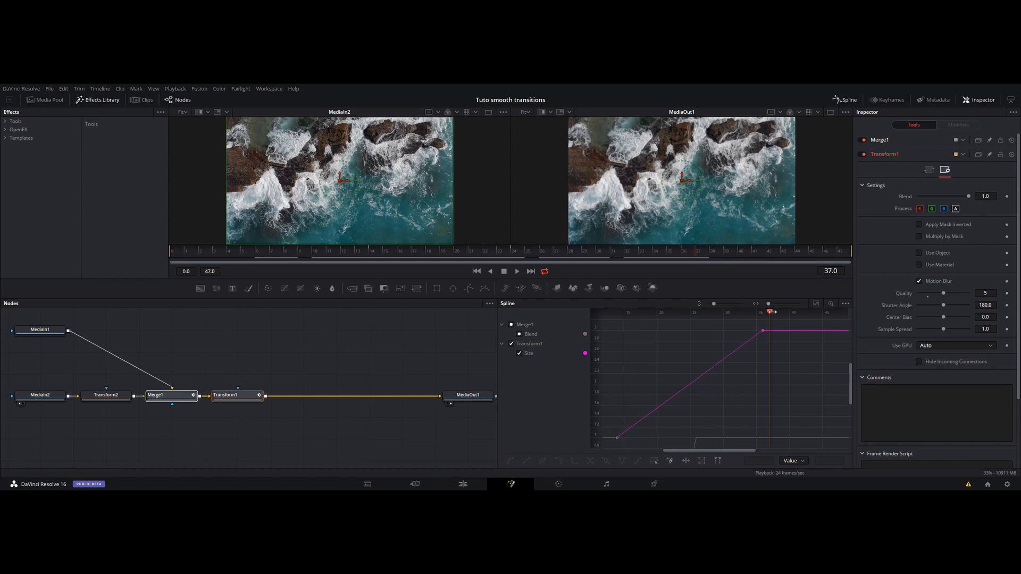
# - Scrub between the two Transform1 Size keyframes at frames 14 and 36 to inspect the start and end of the zoom
pyautogui.moveTo(770, 312); pyautogui.dragTo(617, 321)
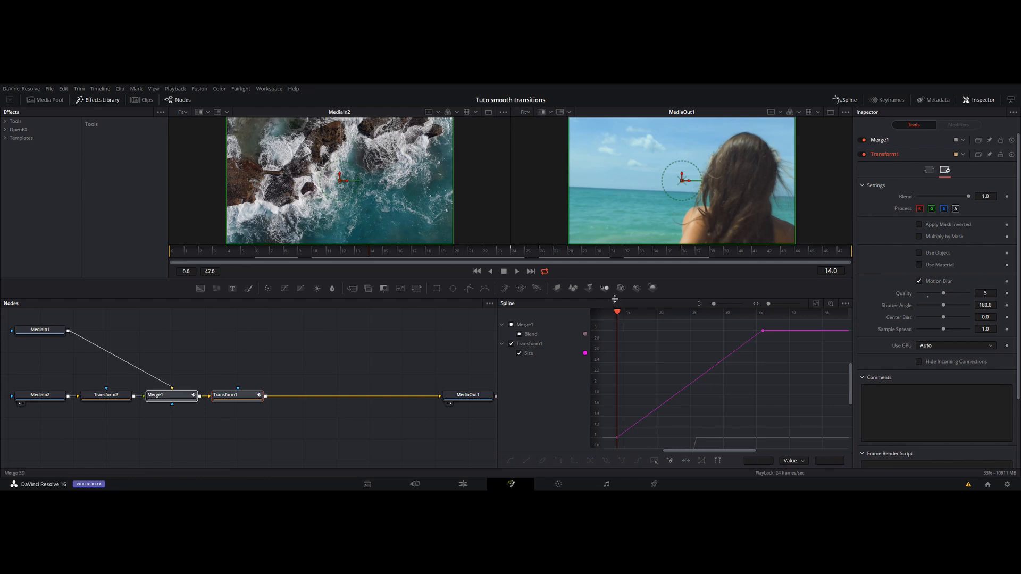
pyautogui.moveTo(618, 314); pyautogui.dragTo(761, 312)
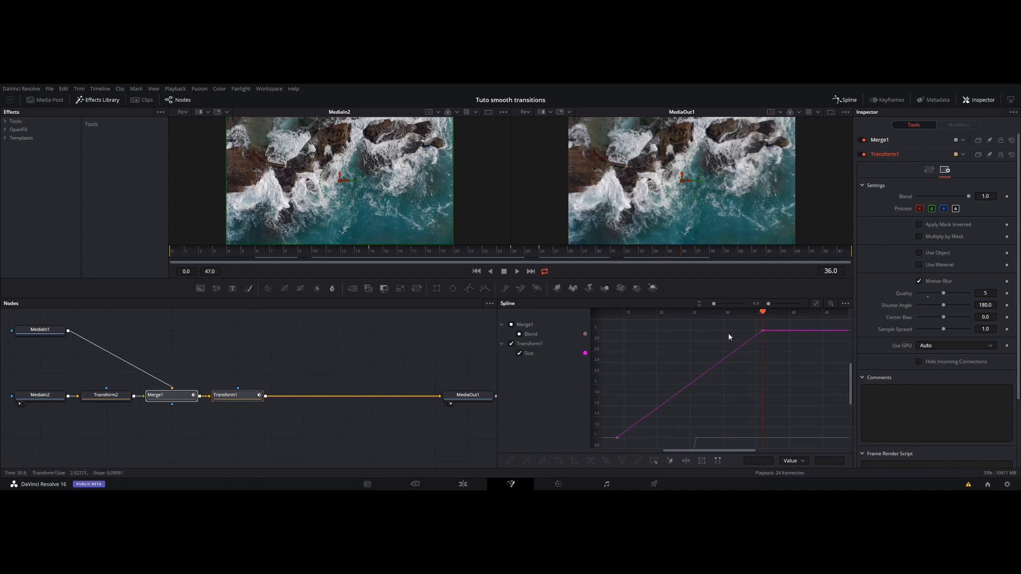
pyautogui.moveTo(734, 393); pyautogui.dragTo(777, 391)
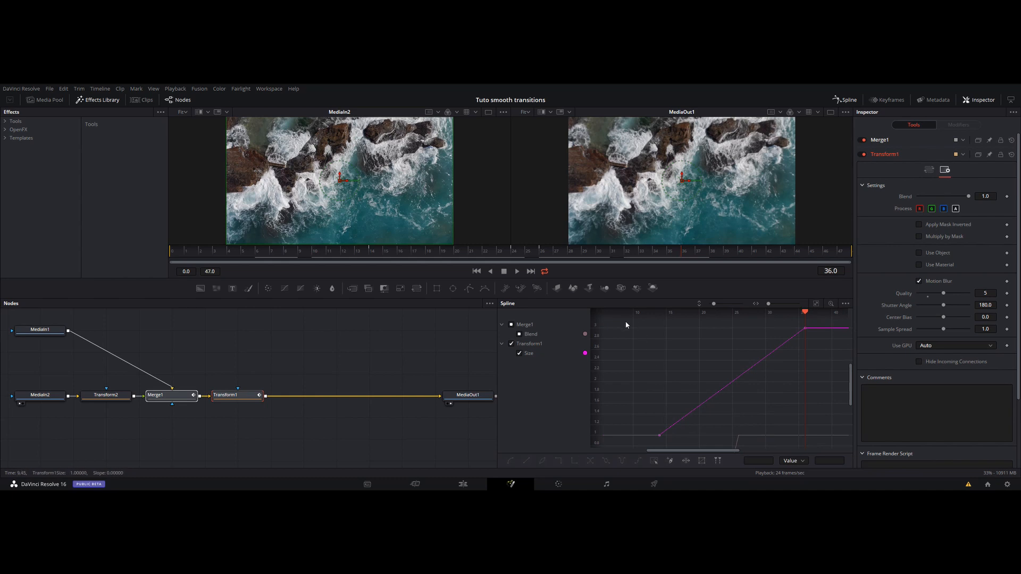
# - Select both Transform1 Size keyframes and smooth the curve between them, comparing the linear and smooth shapes
pyautogui.moveTo(622, 323); pyautogui.dragTo(830, 436)
pyautogui.click(509, 459)
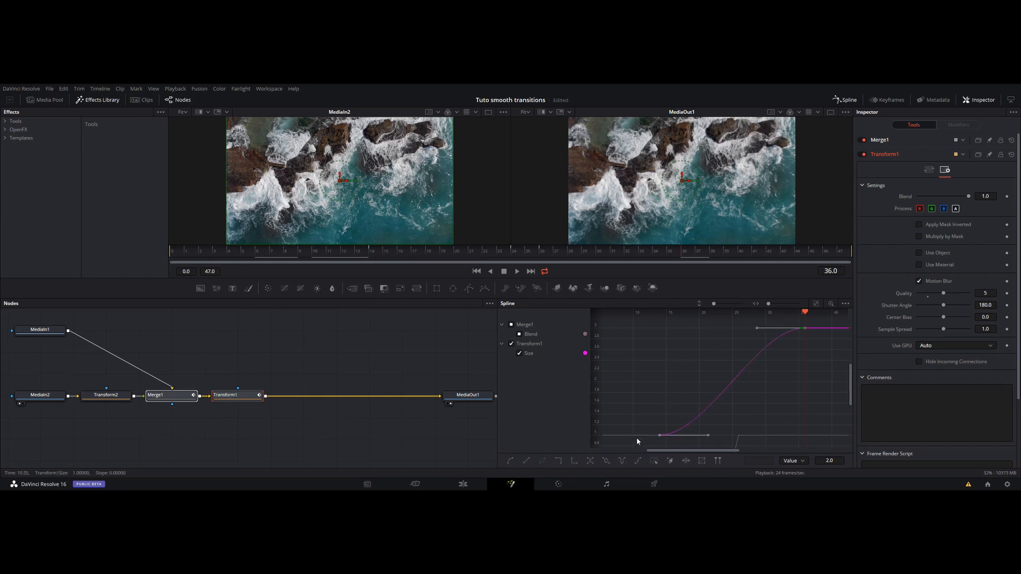
pyautogui.press('l')
pyautogui.press('s')
# - Play the transition from frame 7 to check the smoothed zoom
pyautogui.click(276, 252)
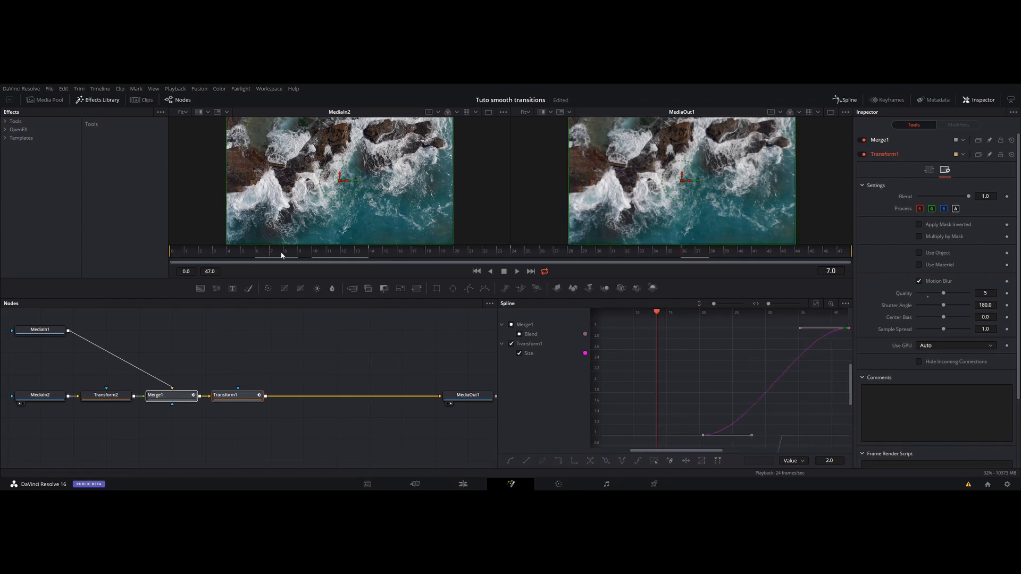
pyautogui.click(517, 272)
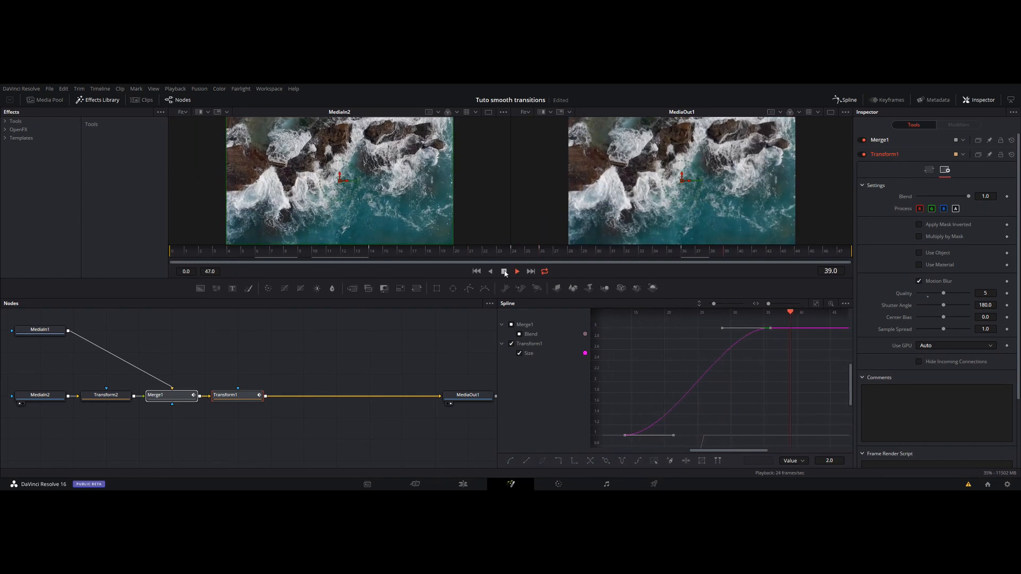
pyautogui.click(504, 271)
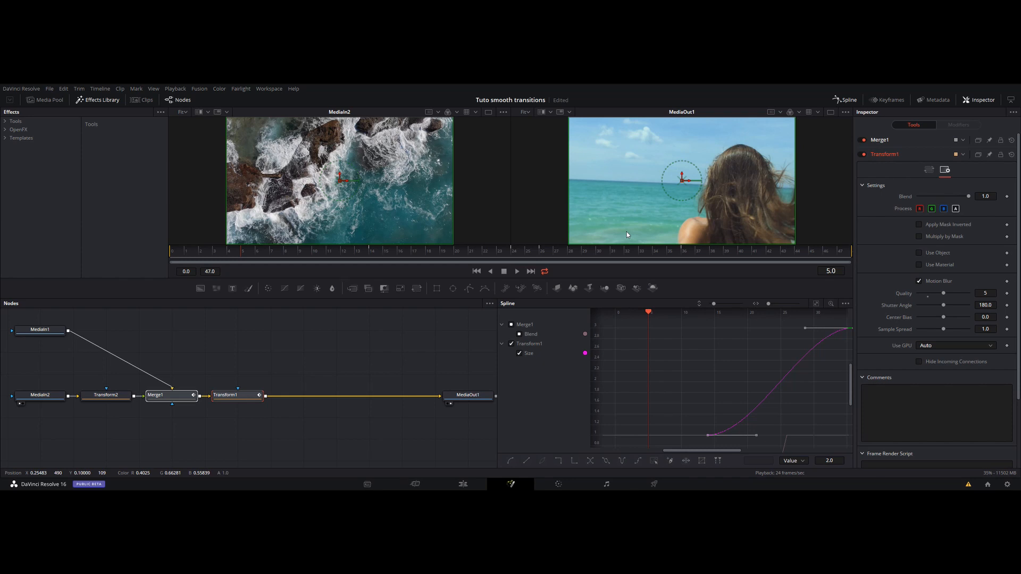
# - Steepen the middle of the Size curve by extending the first keyframe's handle to about frame 30 and the last one's to about frame 22
pyautogui.moveTo(726, 380); pyautogui.dragTo(659, 383)
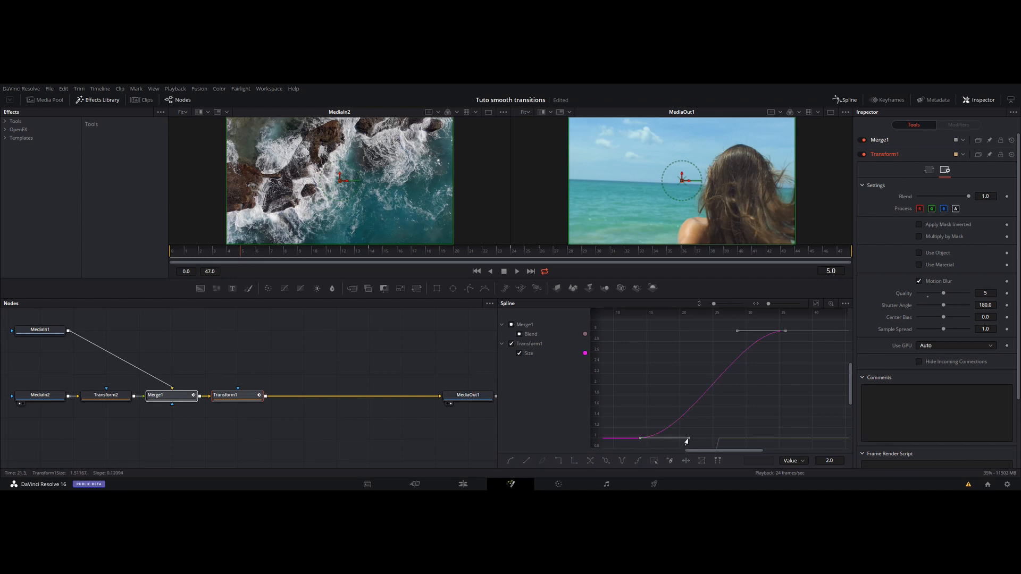
pyautogui.moveTo(687, 441); pyautogui.dragTo(744, 442)
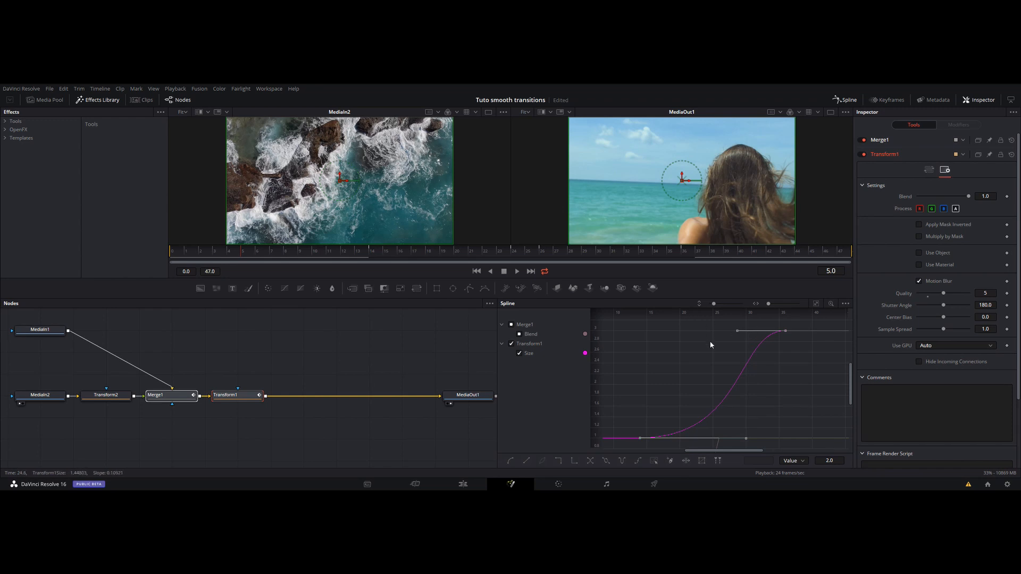
pyautogui.scroll(2, 710, 344)
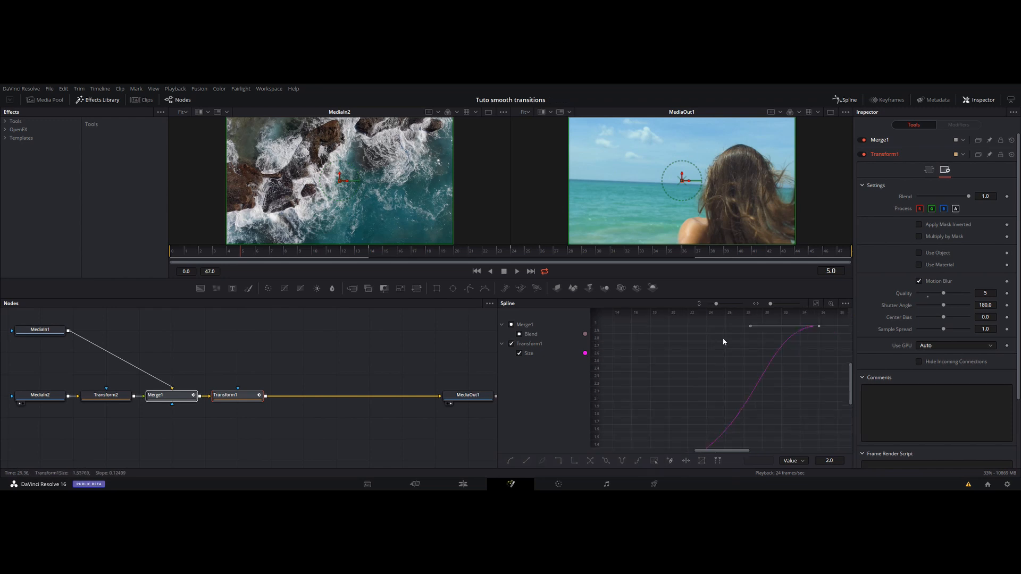
pyautogui.moveTo(749, 325); pyautogui.dragTo(690, 330)
pyautogui.moveTo(722, 380)
pyautogui.mouseDown()
pyautogui.moveTo(710, 346)
pyautogui.moveTo(711, 372)
pyautogui.mouseUp()
# - Play the transition from frame 0 to check the steeper Size curve
pyautogui.click(517, 272)
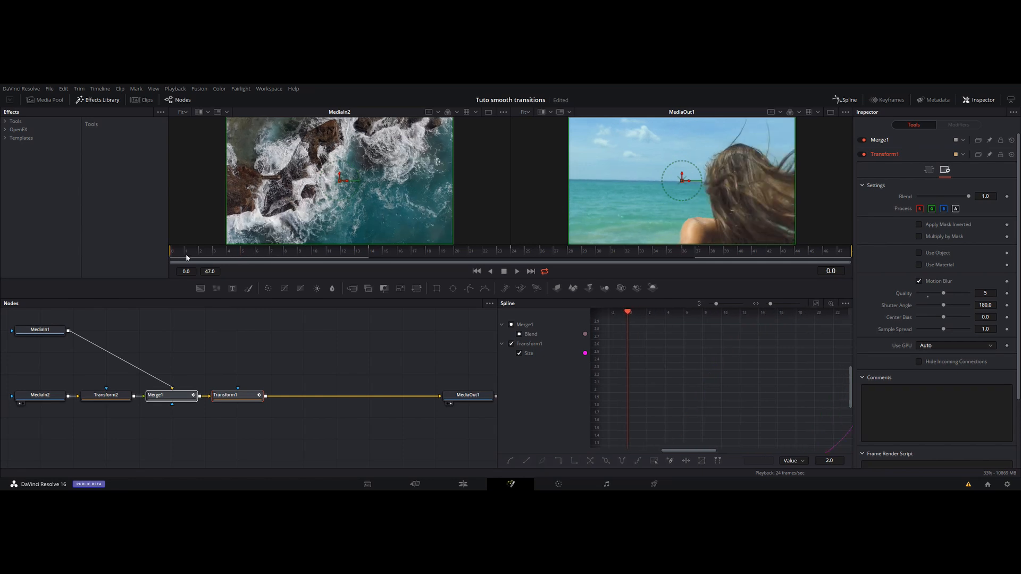
pyautogui.click(517, 272)
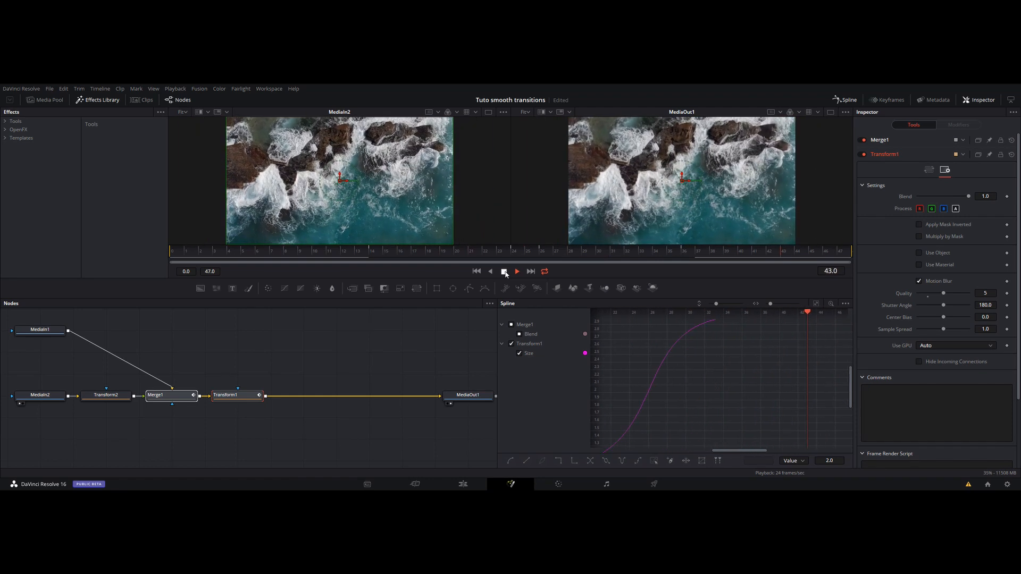
pyautogui.click(504, 272)
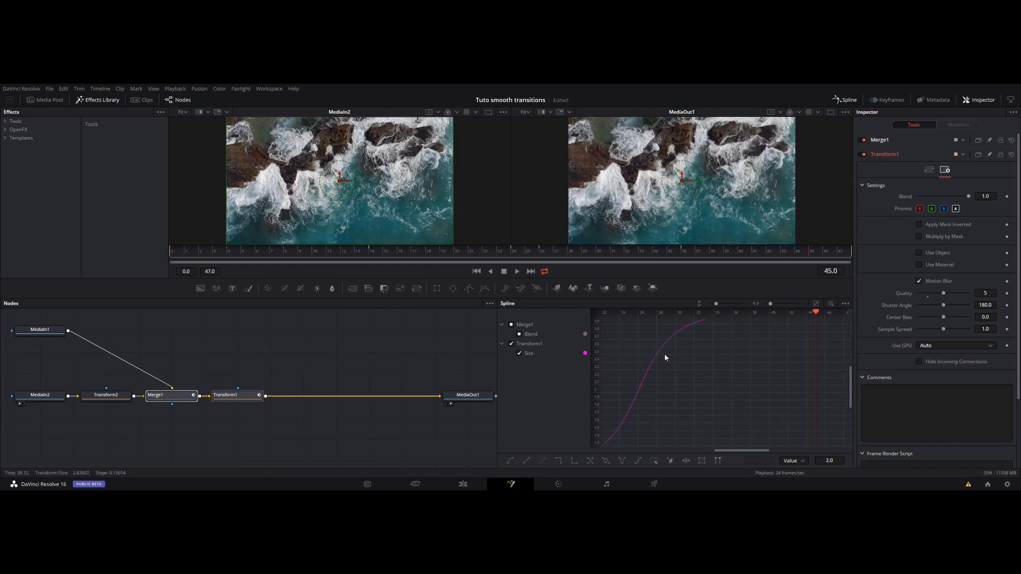
# - Fit the Size curve in the graph, turn on key markers, and jump between the keyframes at frames 14 and 36
pyautogui.click(815, 303)
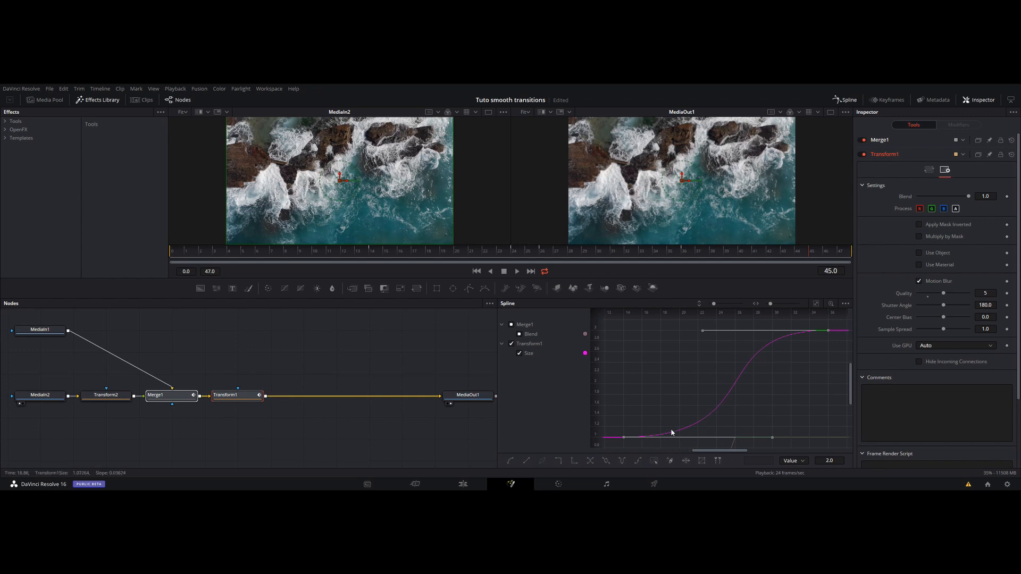
pyautogui.click(718, 461)
pyautogui.click(738, 411)
pyautogui.click(474, 250)
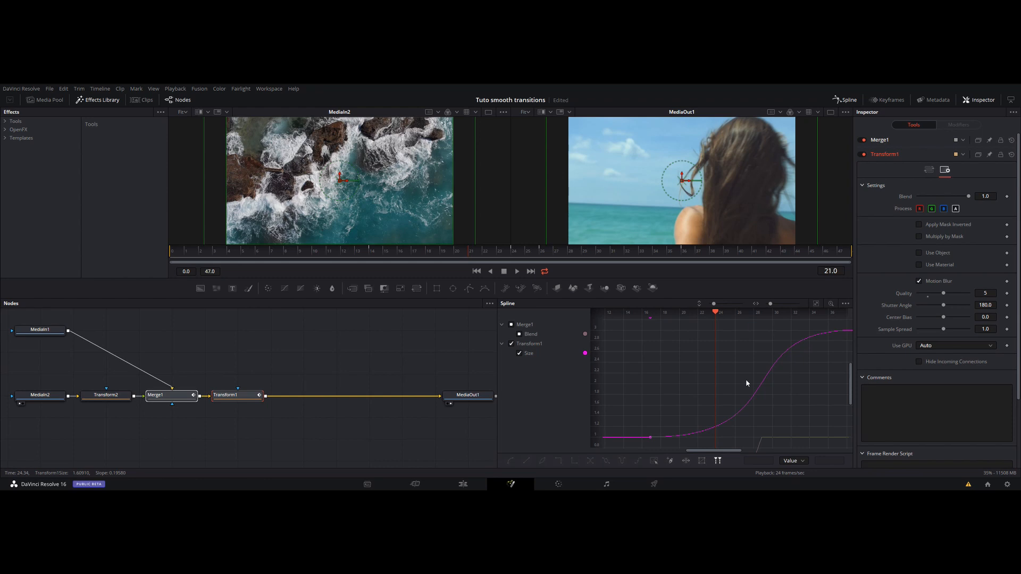
pyautogui.press('[')
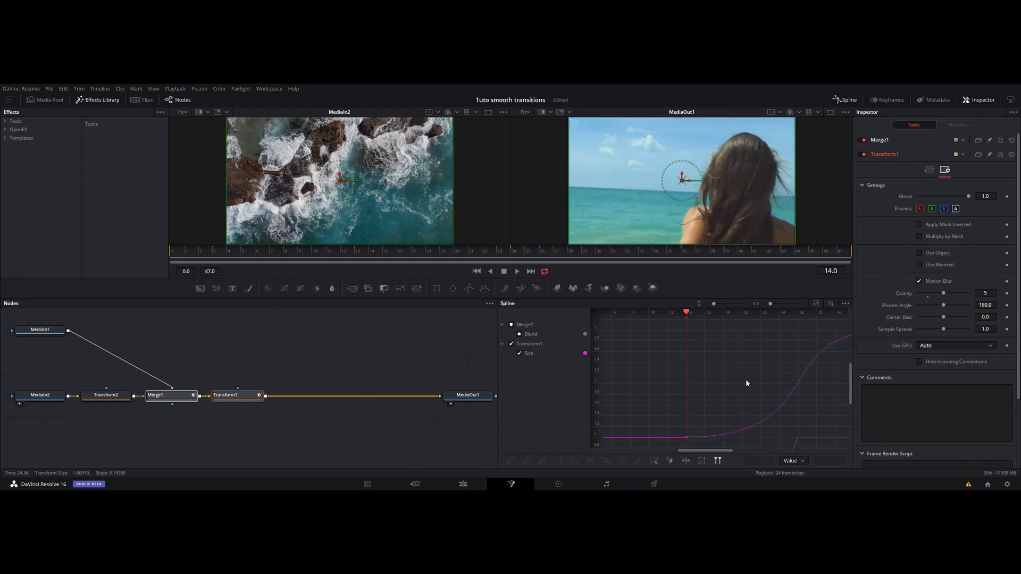
pyautogui.press(']')
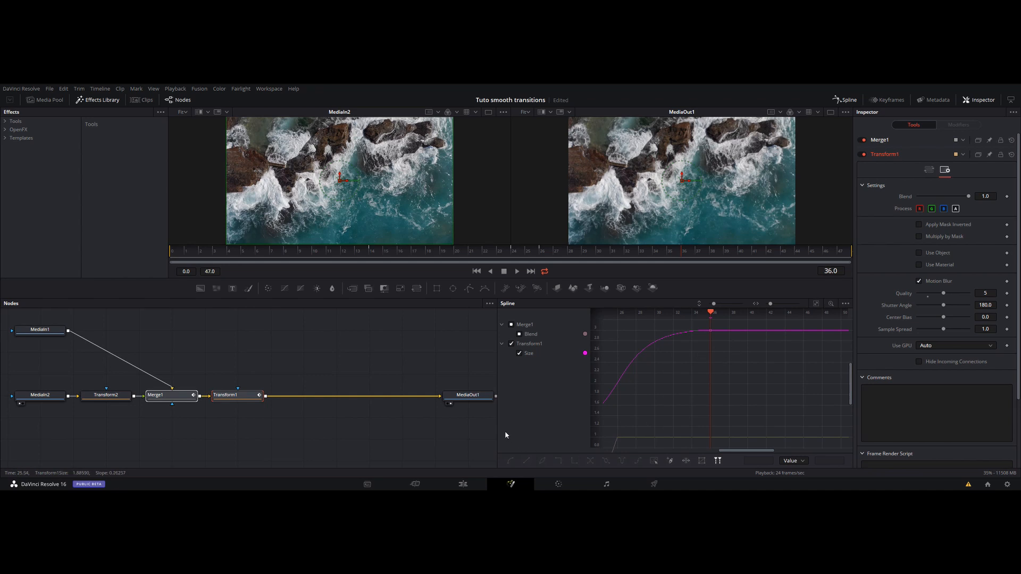
# - Widen the spline graph, and shift the Size curve's last keyframe by a time offset of 3 and back by -3
pyautogui.moveTo(497, 429); pyautogui.dragTo(413, 424)
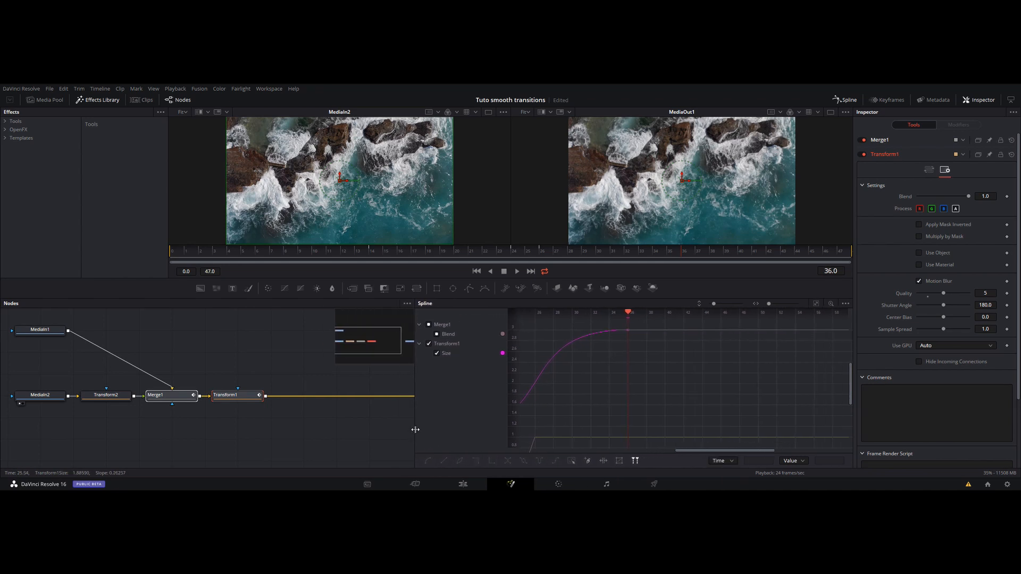
pyautogui.click(627, 331)
pyautogui.click(726, 462)
pyautogui.click(760, 461)
pyautogui.write('3')
pyautogui.press('Return')
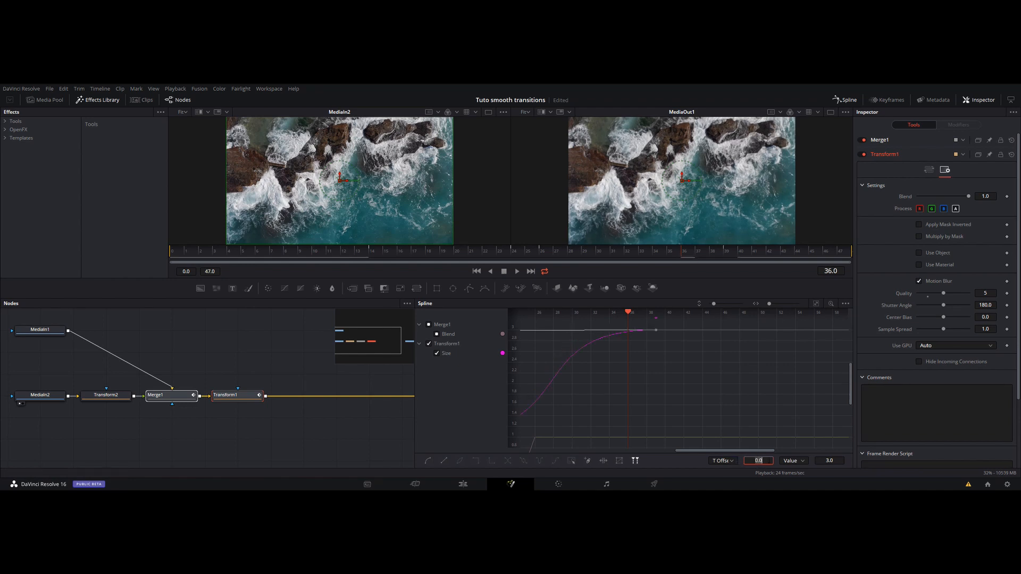
pyautogui.write('-3')
pyautogui.press('Return')
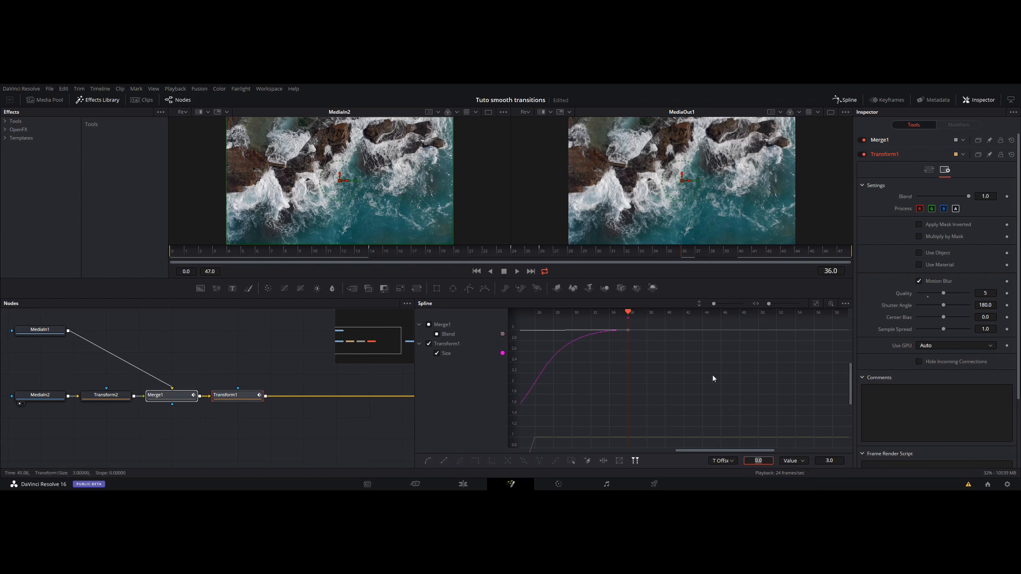
# - Enclose the Size curve and its last keyframe in turn with a Shape Box, try stretching the box in time, and undo it
pyautogui.moveTo(587, 386); pyautogui.dragTo(717, 391)
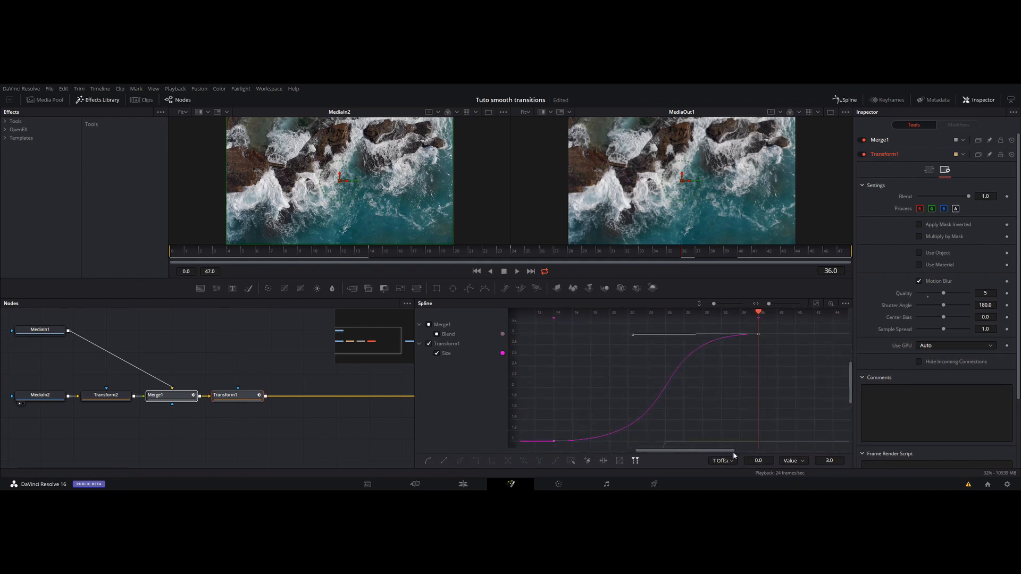
pyautogui.click(618, 461)
pyautogui.moveTo(534, 327); pyautogui.dragTo(804, 447)
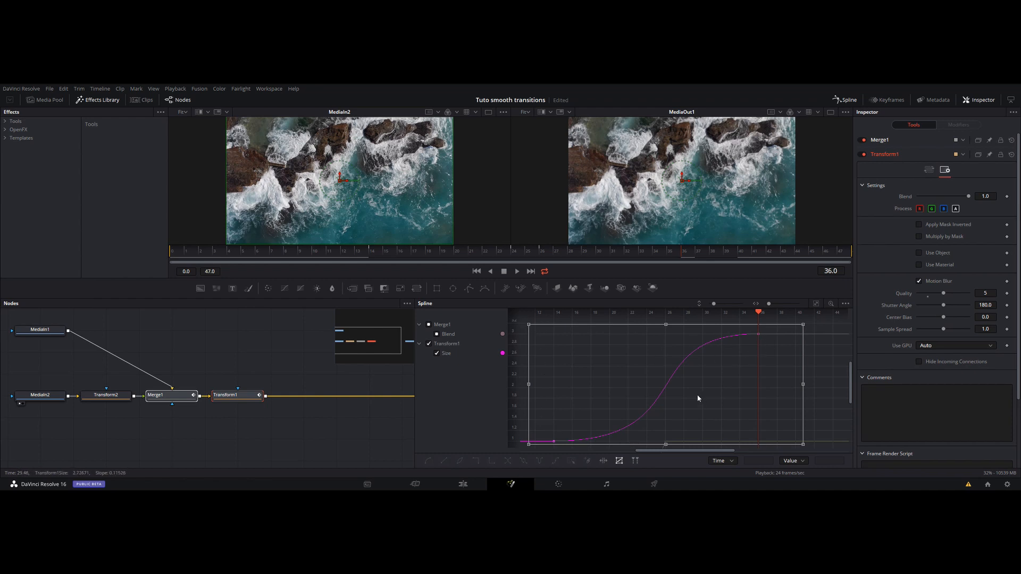
pyautogui.moveTo(744, 321); pyautogui.dragTo(787, 369)
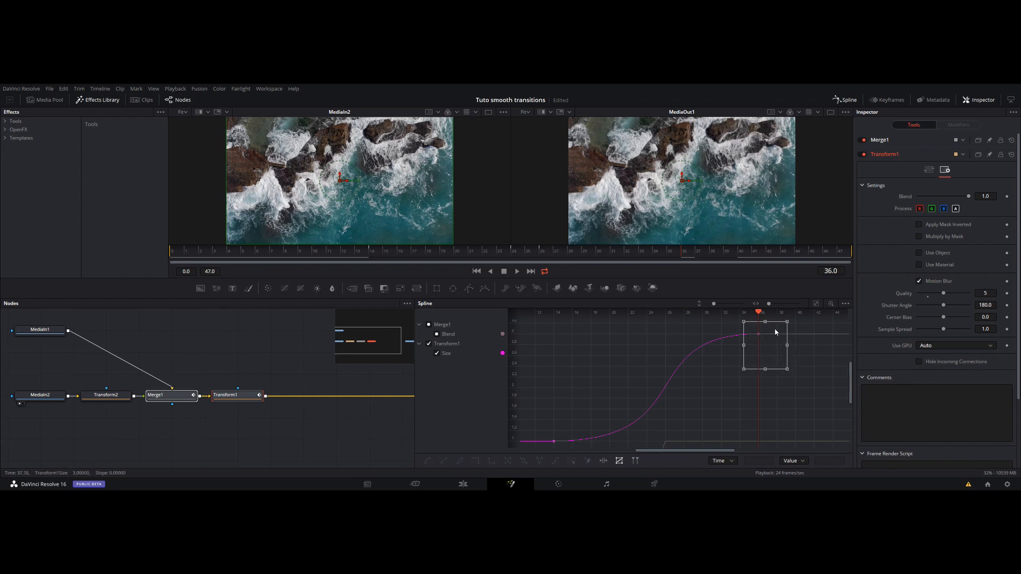
pyautogui.hotkey('ctrl', 's')
pyautogui.moveTo(786, 346); pyautogui.dragTo(812, 345)
pyautogui.hotkey('ctrl', 'z')
pyautogui.click(619, 461)
# - Select both Size keyframes and try the Time Stretch tool on them, leaving it switched off
pyautogui.scroll(-3, 611, 382)
pyautogui.moveTo(686, 399); pyautogui.dragTo(715, 388)
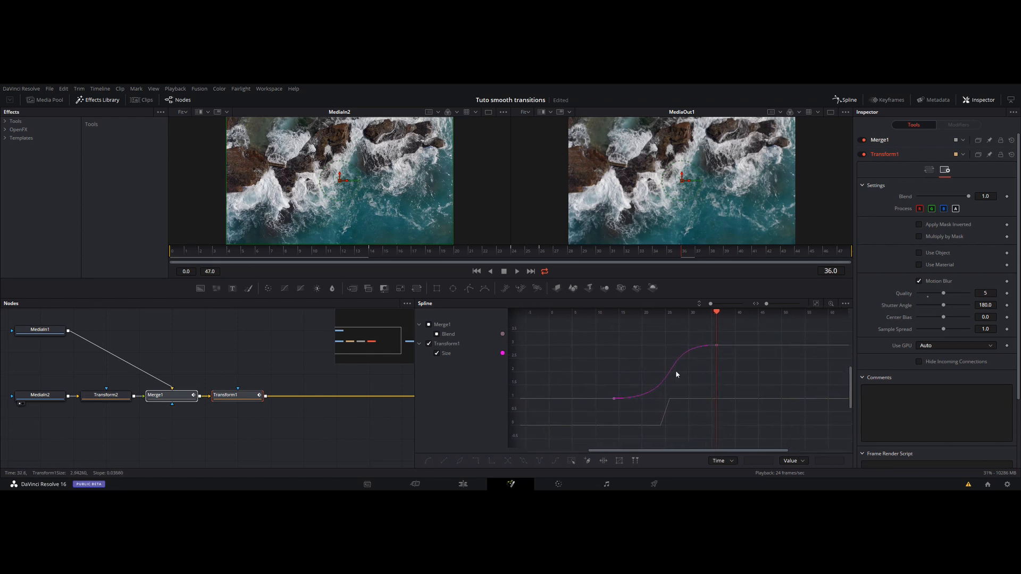
pyautogui.moveTo(590, 322); pyautogui.dragTo(759, 404)
pyautogui.moveTo(287, 415)
pyautogui.mouseDown()
pyautogui.moveTo(278, 404)
pyautogui.moveTo(300, 400)
pyautogui.mouseUp()
pyautogui.moveTo(749, 389)
pyautogui.mouseDown()
pyautogui.moveTo(767, 383)
pyautogui.moveTo(754, 394)
pyautogui.moveTo(747, 378)
pyautogui.moveTo(736, 394)
pyautogui.moveTo(736, 385)
pyautogui.mouseUp()
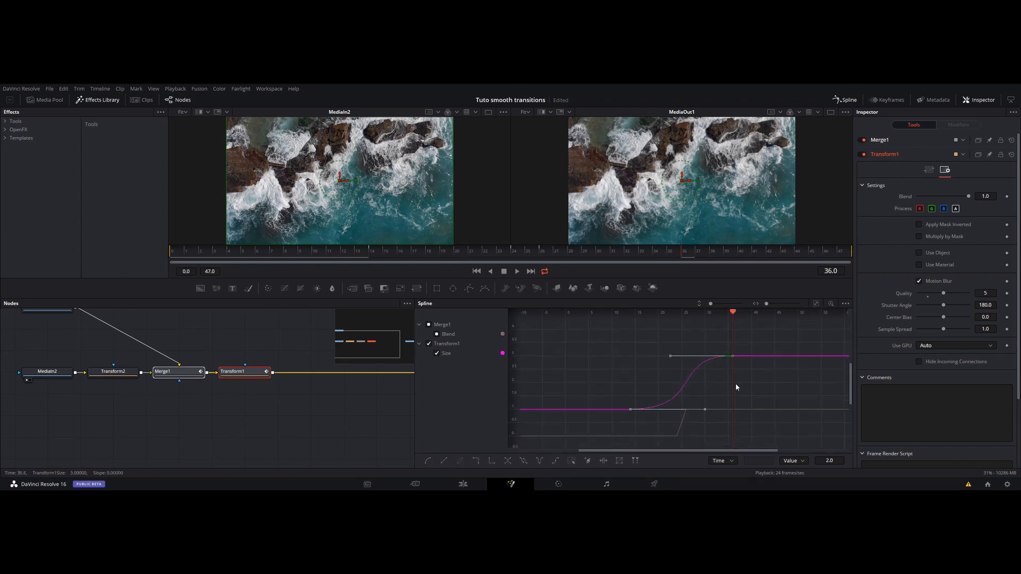
pyautogui.scroll(2, 736, 387)
pyautogui.scroll(-3, 736, 387)
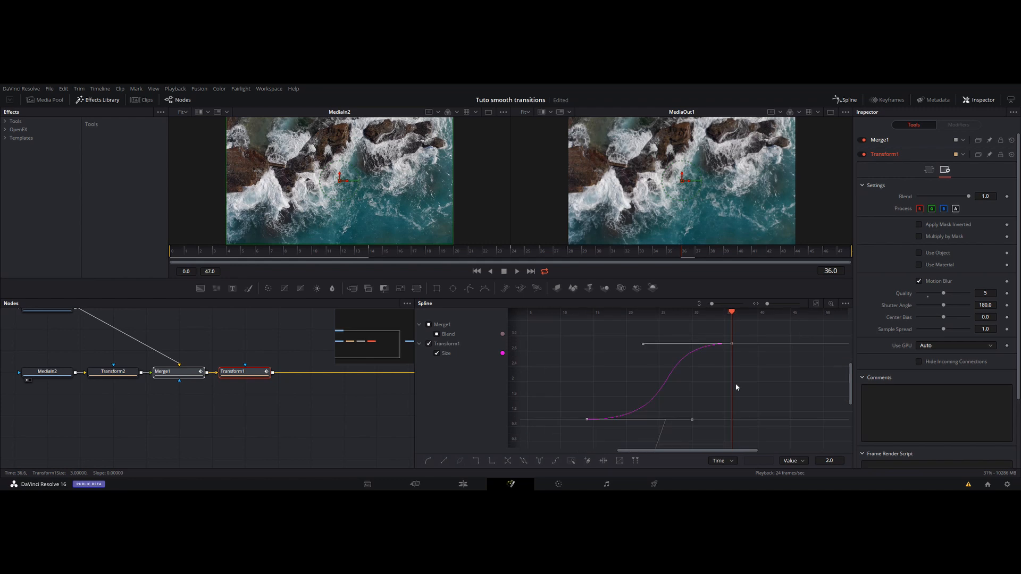
pyautogui.scroll(2, 747, 393)
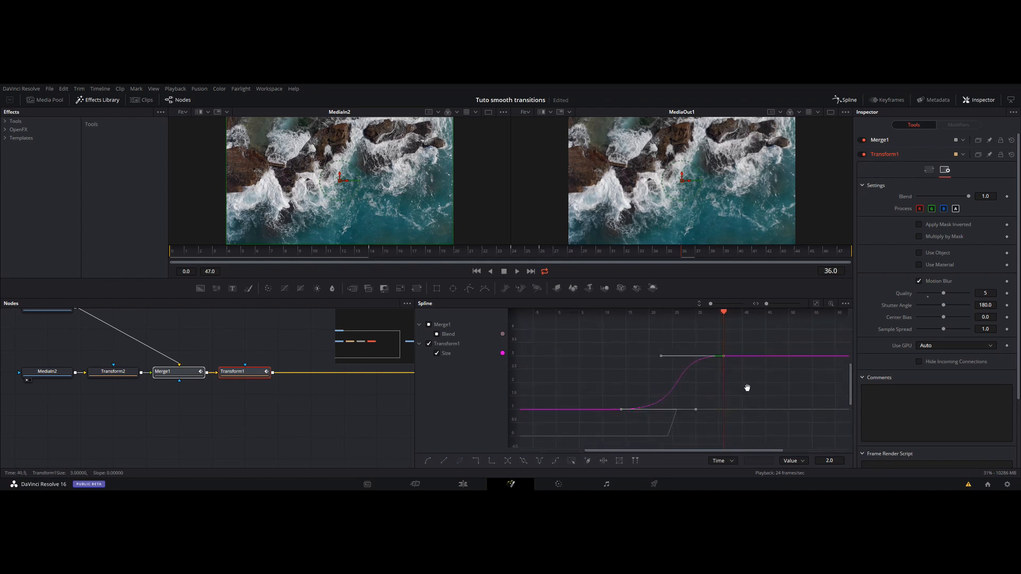
pyautogui.moveTo(632, 330); pyautogui.dragTo(773, 423)
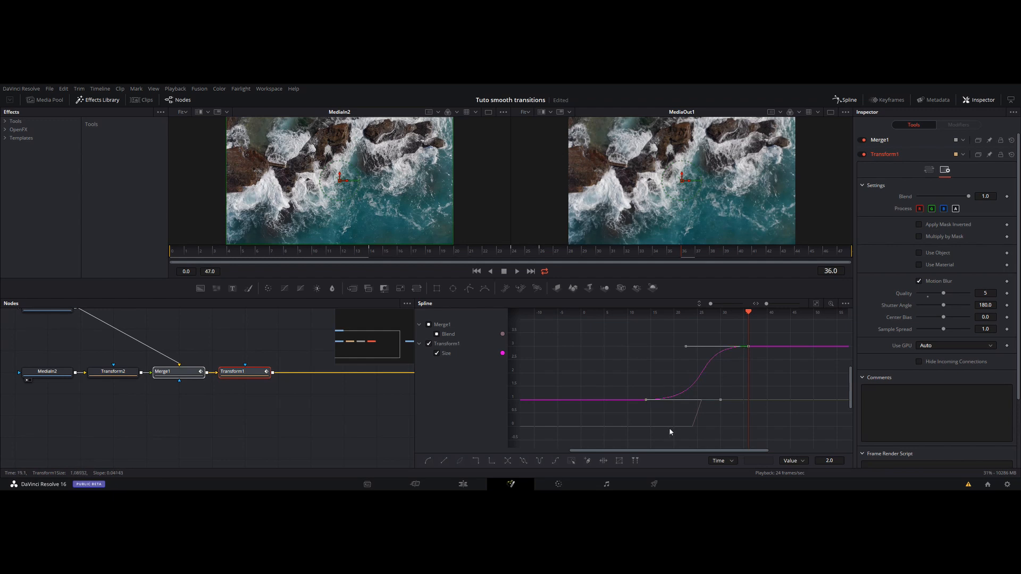
pyautogui.click(603, 461)
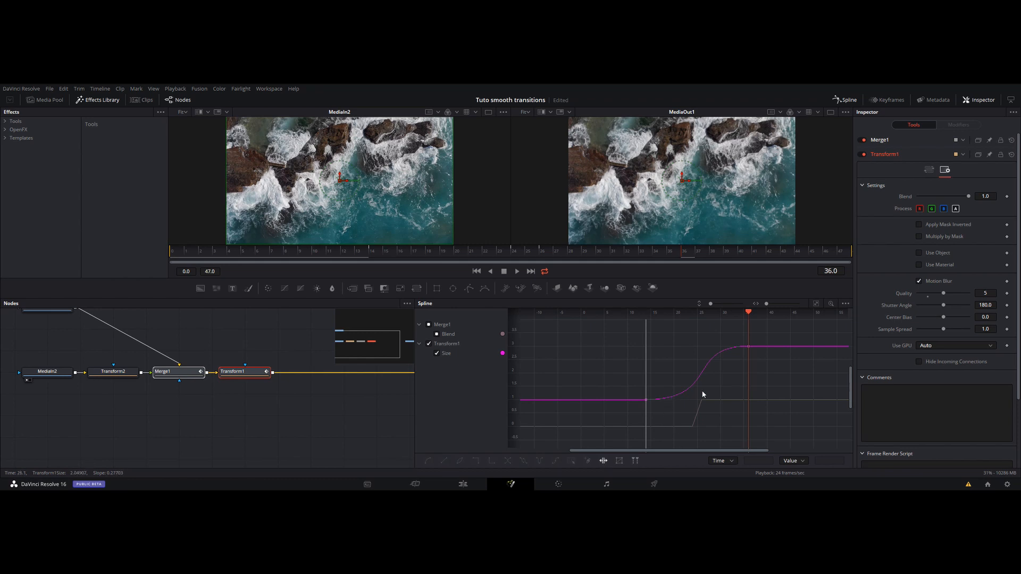
pyautogui.scroll(-4, 701, 391)
pyautogui.scroll(4, 702, 392)
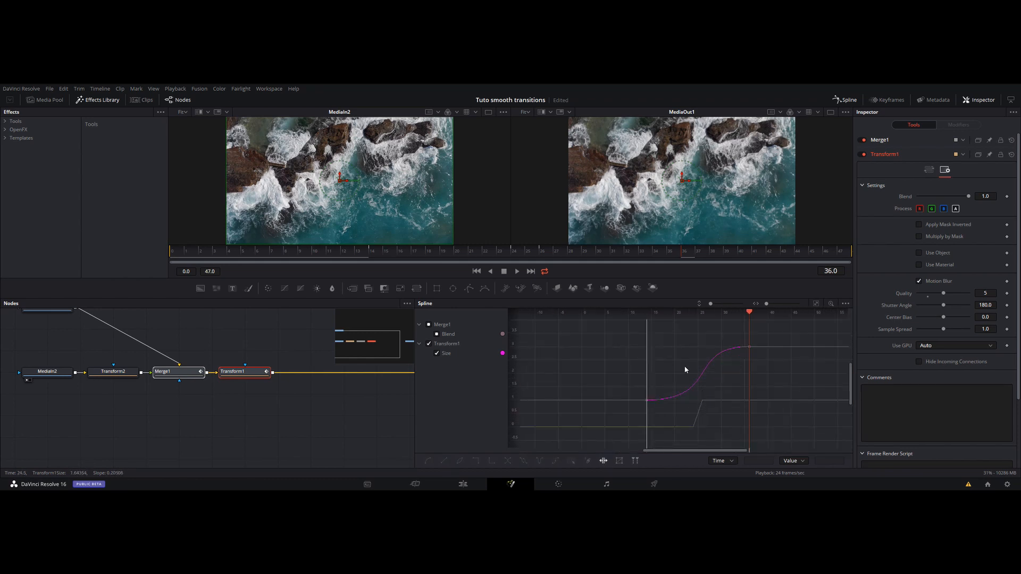
pyautogui.moveTo(601, 412)
pyautogui.mouseDown()
pyautogui.moveTo(800, 413)
pyautogui.moveTo(697, 405)
pyautogui.moveTo(592, 416)
pyautogui.mouseUp()
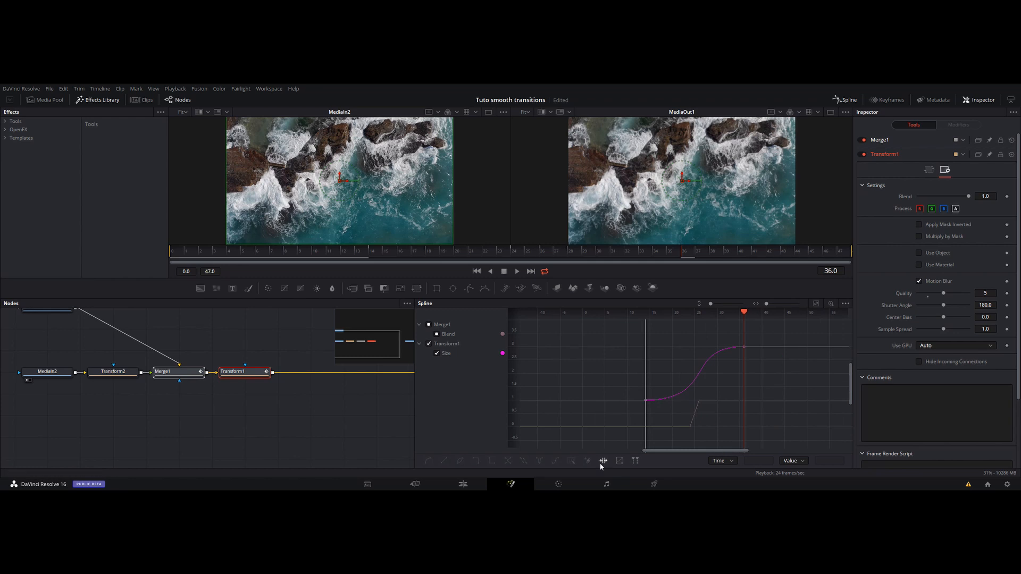
pyautogui.moveTo(607, 329); pyautogui.dragTo(777, 424)
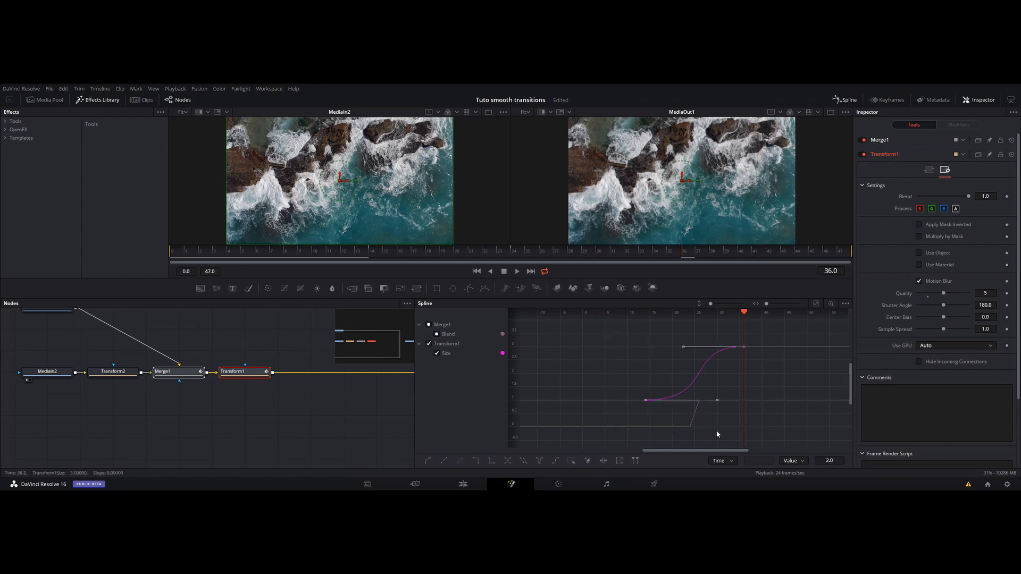
pyautogui.click(604, 459)
pyautogui.click(604, 461)
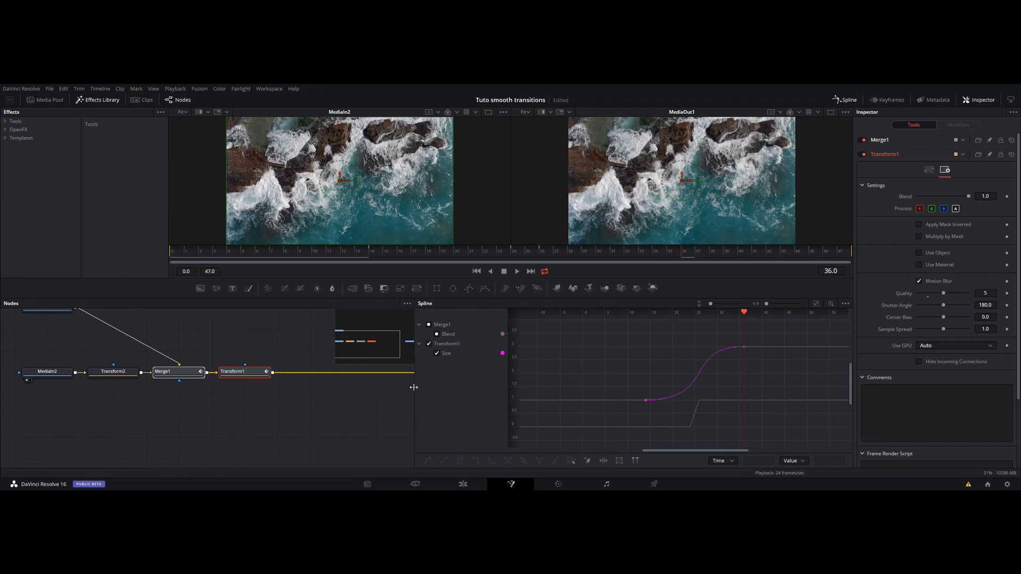
# - Enlarge the node graph area and scrub the transition from about frame 14 to frame 26
pyautogui.moveTo(414, 393); pyautogui.dragTo(588, 393)
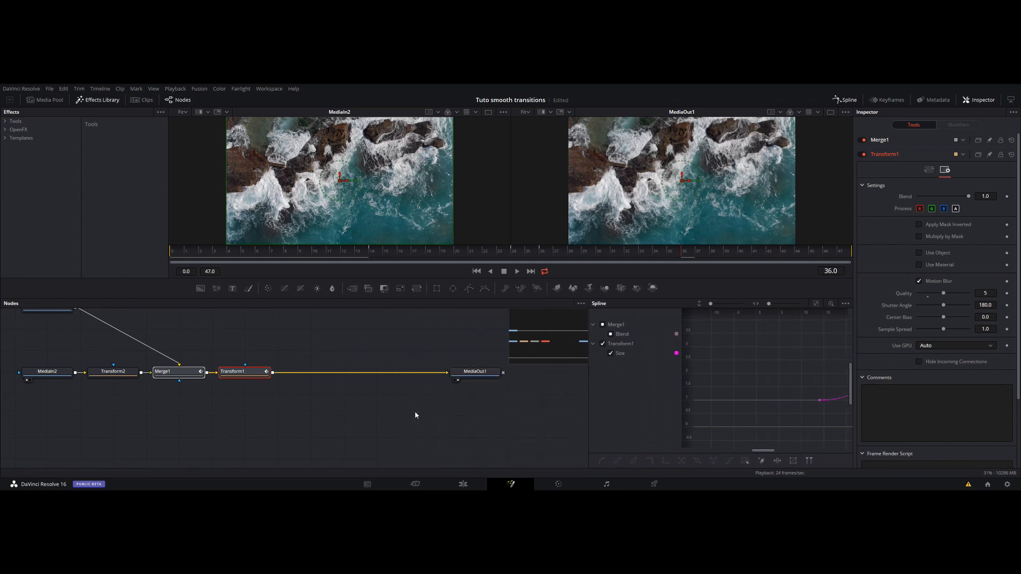
pyautogui.moveTo(416, 415)
pyautogui.mouseDown()
pyautogui.moveTo(567, 413)
pyautogui.moveTo(400, 411)
pyautogui.mouseUp()
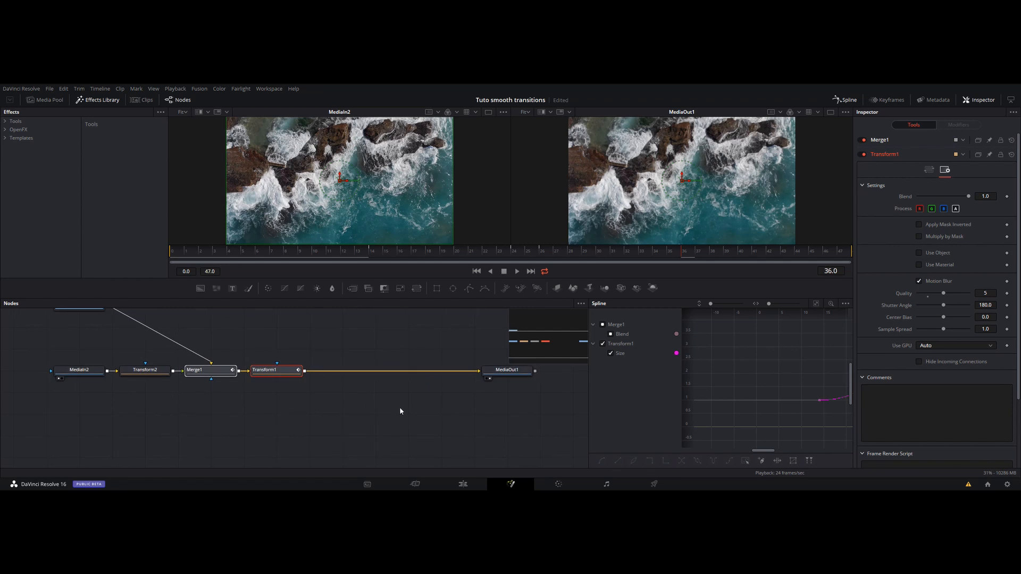
pyautogui.moveTo(307, 408); pyautogui.dragTo(296, 438)
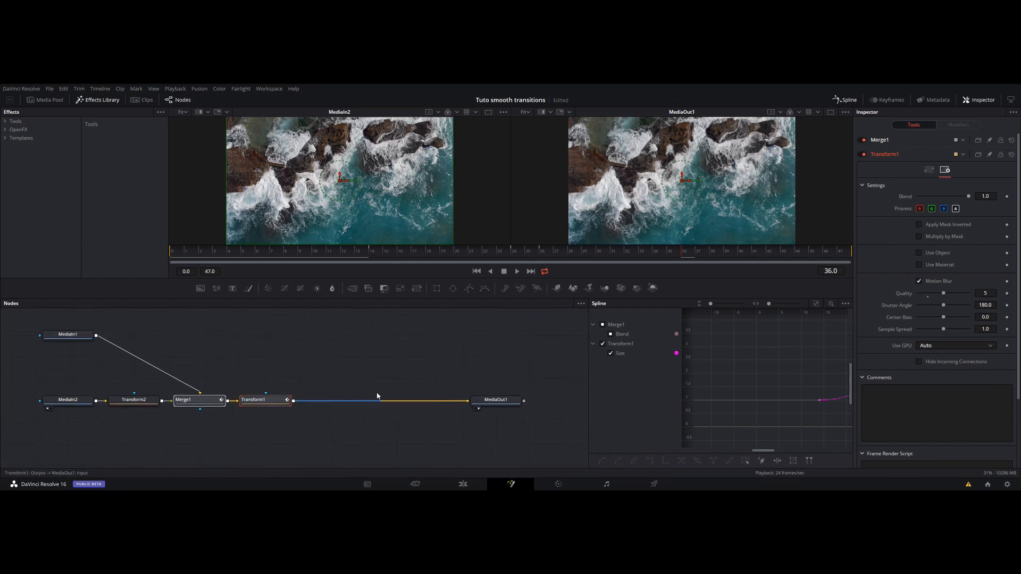
pyautogui.click(372, 256)
pyautogui.moveTo(372, 256); pyautogui.dragTo(542, 260)
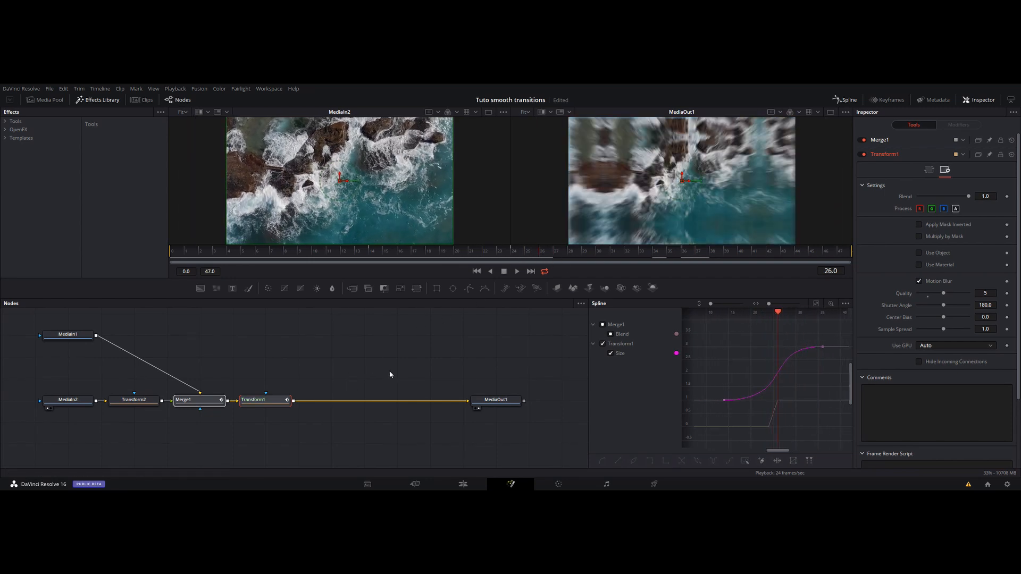
# - Add a Zoom Blur node fed by Transform1 and show it in the viewer instead of MediaIn2
pyautogui.moveTo(389, 374); pyautogui.dragTo(319, 358)
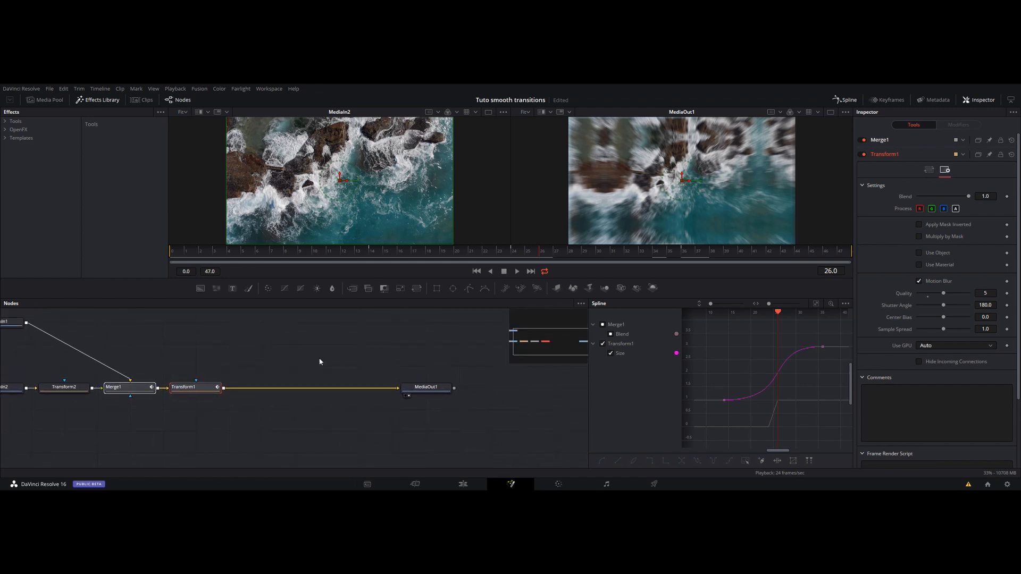
pyautogui.click(298, 357)
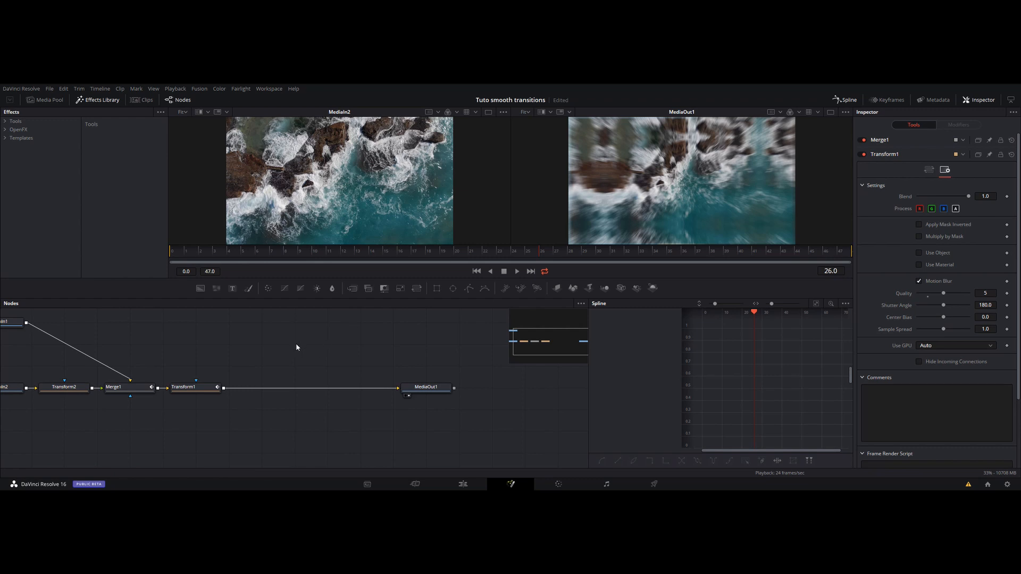
pyautogui.hotkey('shift', 'space')
pyautogui.write('Transform')
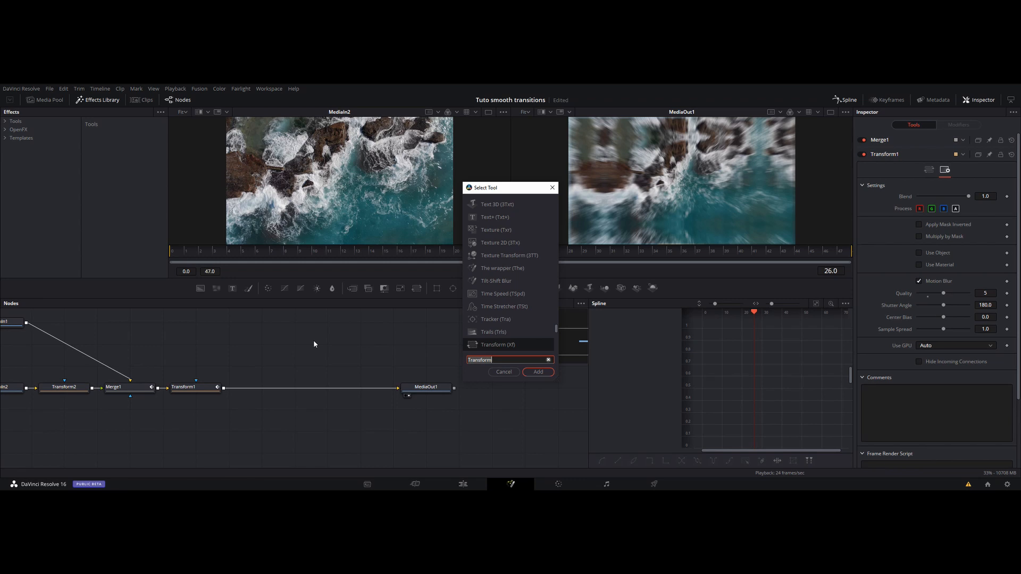
pyautogui.write('zoom')
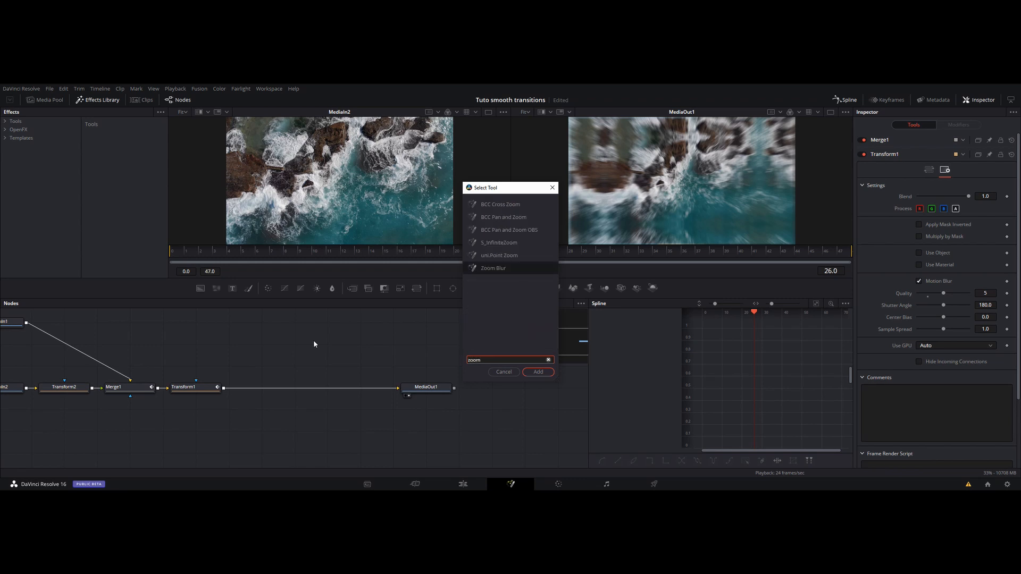
pyautogui.press('Return')
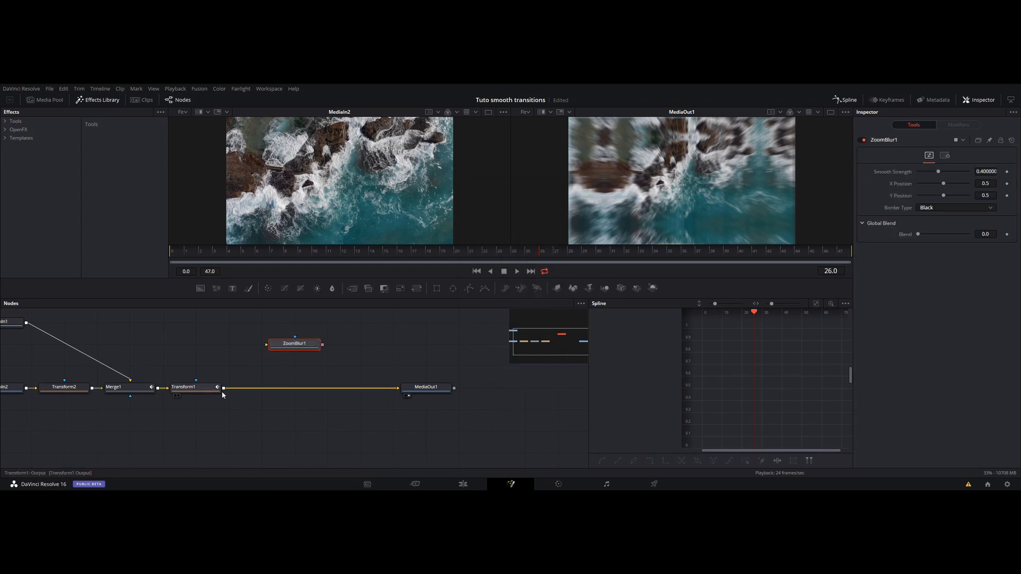
pyautogui.moveTo(223, 389); pyautogui.dragTo(332, 187)
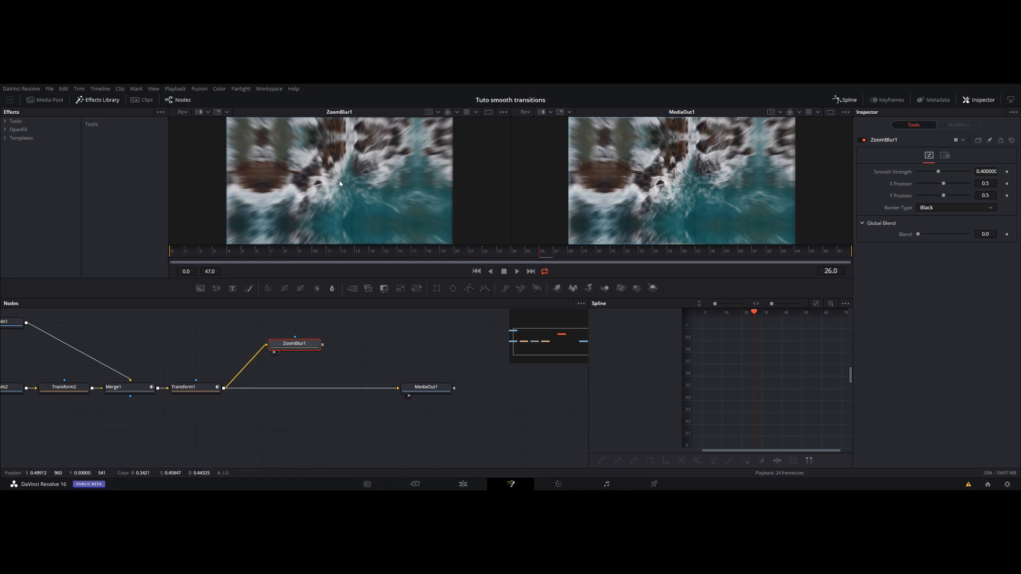
# - Try off-centre positions for the Zoom Blur, and reset X and Y Position to 0.5 and Smooth Strength to 0
pyautogui.moveTo(340, 183); pyautogui.dragTo(287, 167)
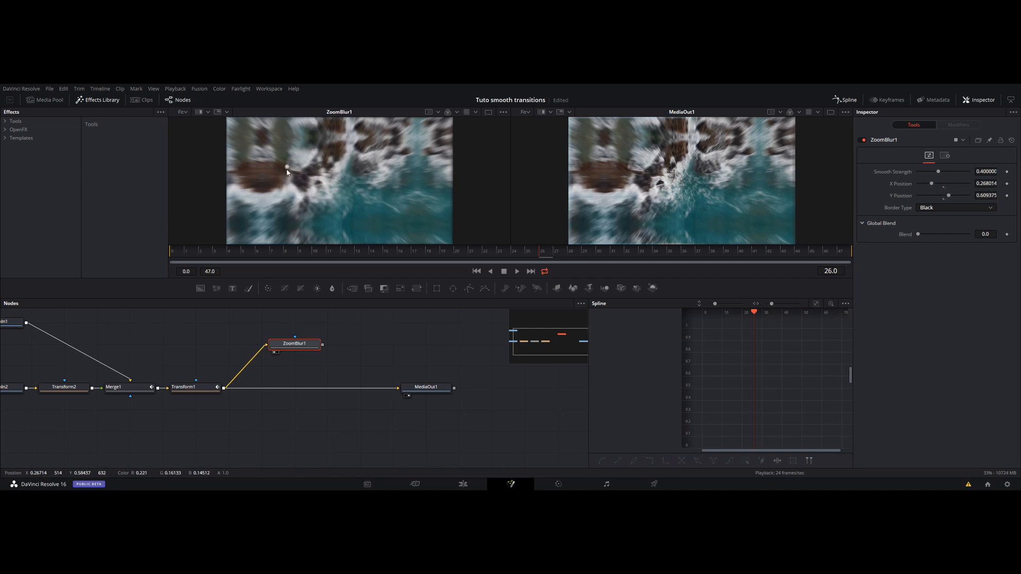
pyautogui.moveTo(287, 169); pyautogui.dragTo(351, 182)
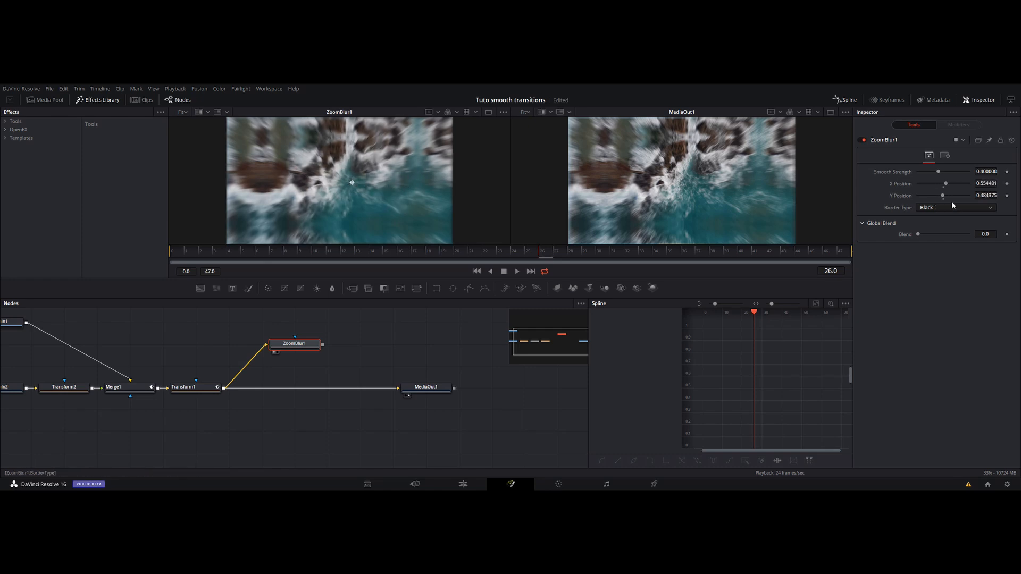
pyautogui.doubleClick(898, 185)
pyautogui.doubleClick(899, 196)
pyautogui.doubleClick(889, 172)
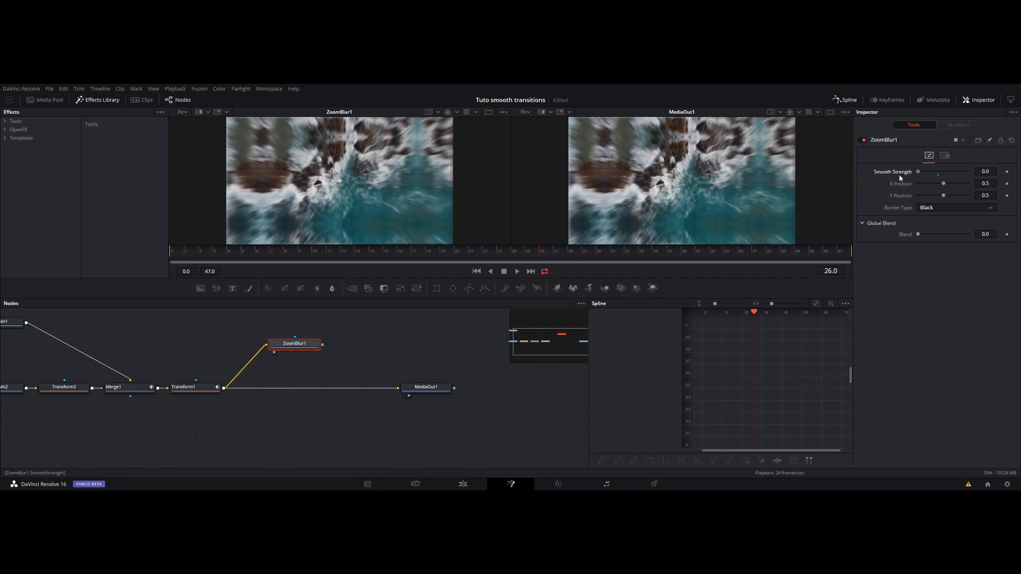
# - Feed the Zoom Blur node from MediaIn1 instead of Transform1 and set its Smooth Strength to 1.0
pyautogui.moveTo(385, 336); pyautogui.dragTo(504, 349)
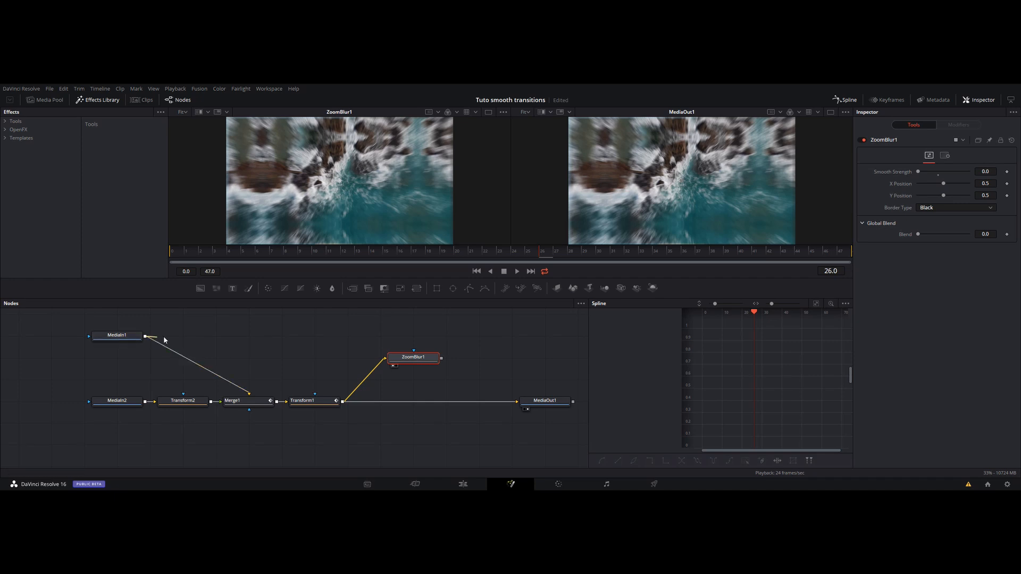
pyautogui.moveTo(164, 340); pyautogui.dragTo(369, 361)
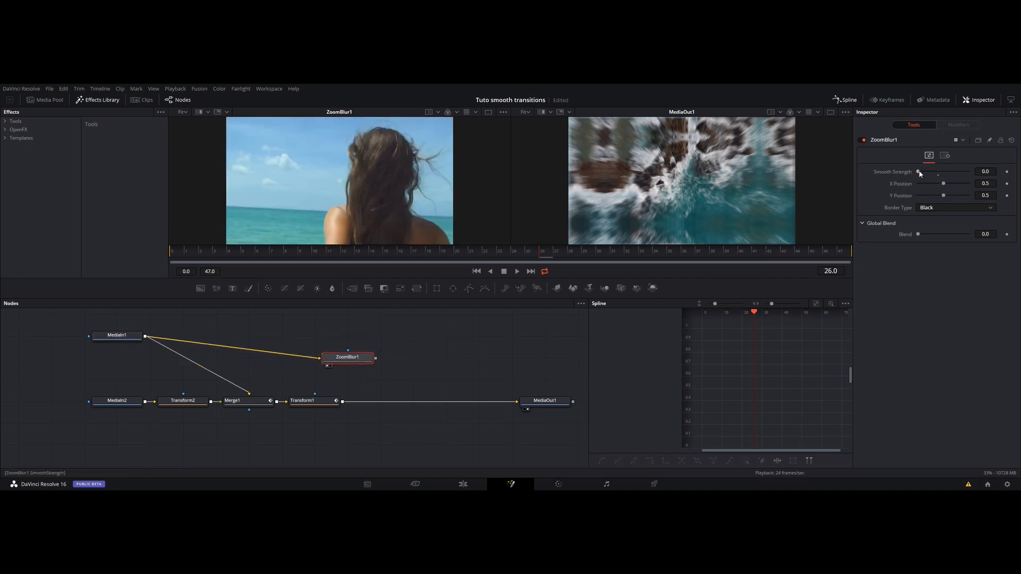
pyautogui.moveTo(918, 172); pyautogui.dragTo(983, 177)
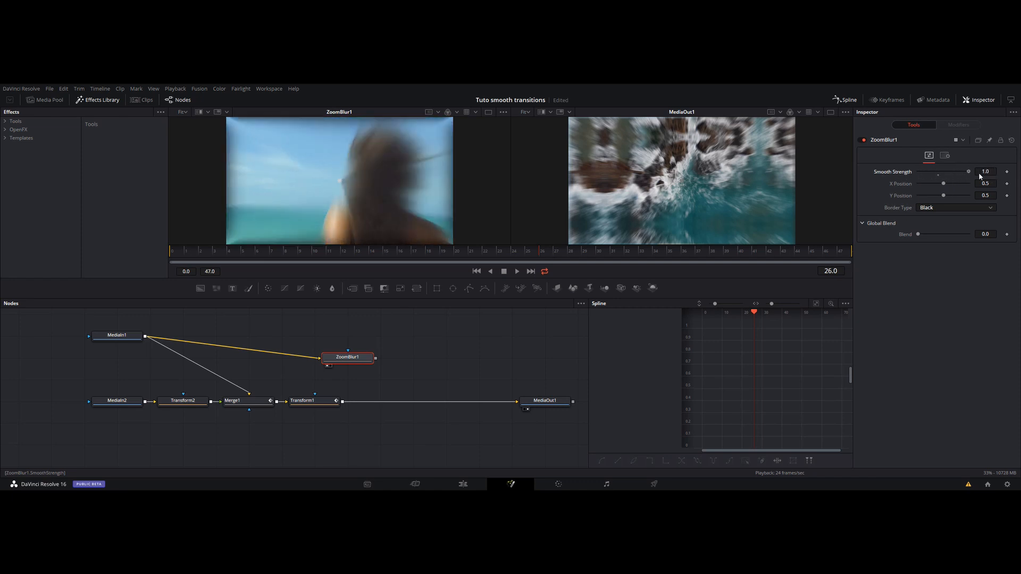
# - Try the Zoom Blur's Replicate and Reflect border types, and set the Border Type to Wrap-Around
pyautogui.click(923, 209)
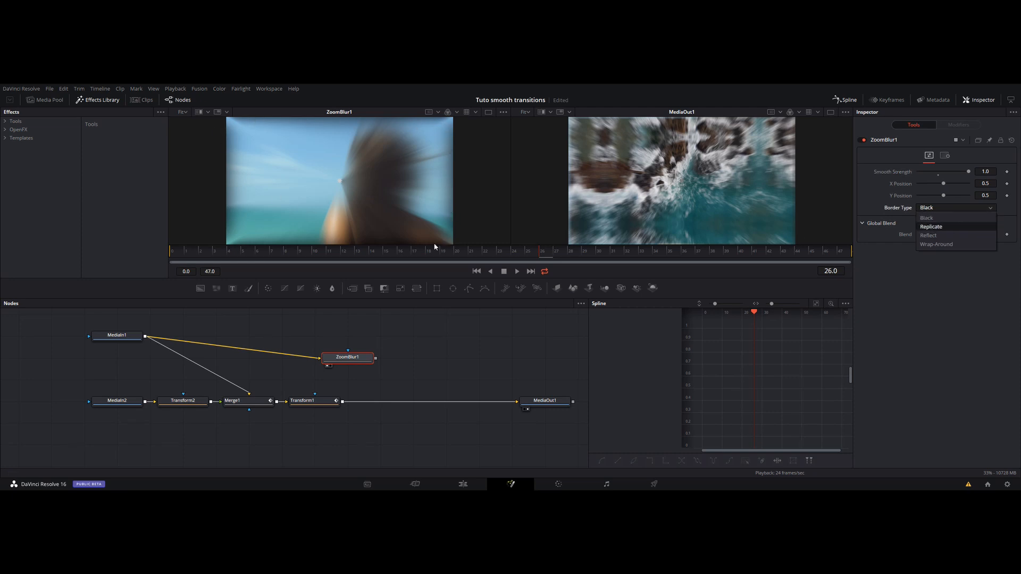
pyautogui.click(931, 227)
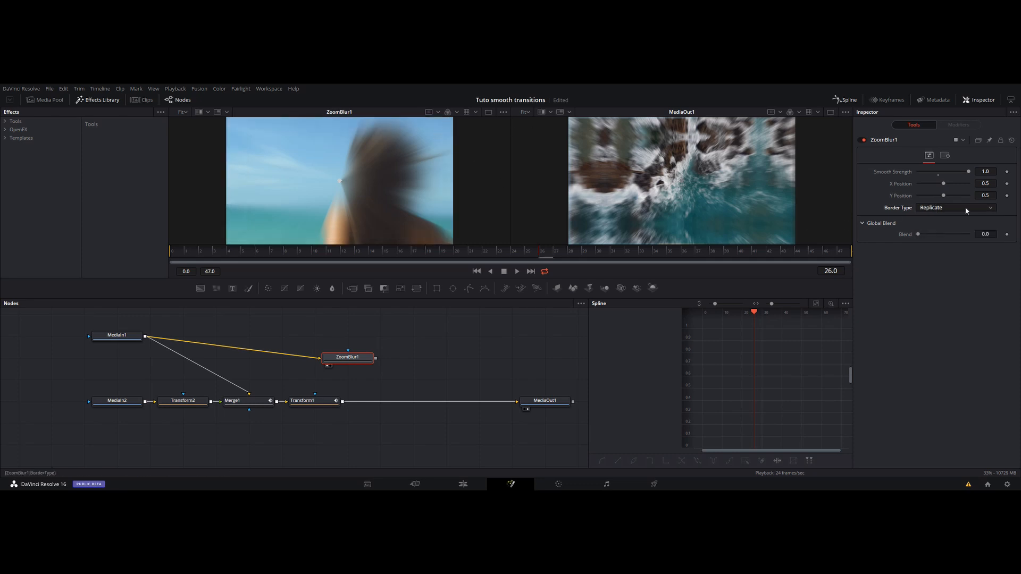
pyautogui.click(965, 209)
pyautogui.click(946, 237)
pyautogui.click(946, 206)
pyautogui.click(941, 244)
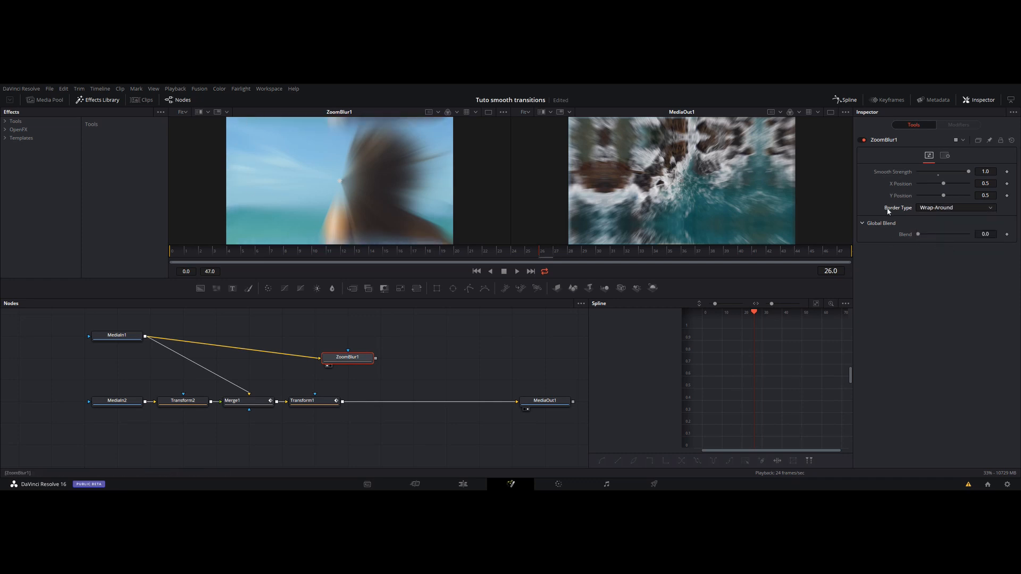
# - Set the Zoom Blur's Border Type to Replicate and keep its Smooth Strength at 1.0
pyautogui.click(945, 208)
pyautogui.click(938, 227)
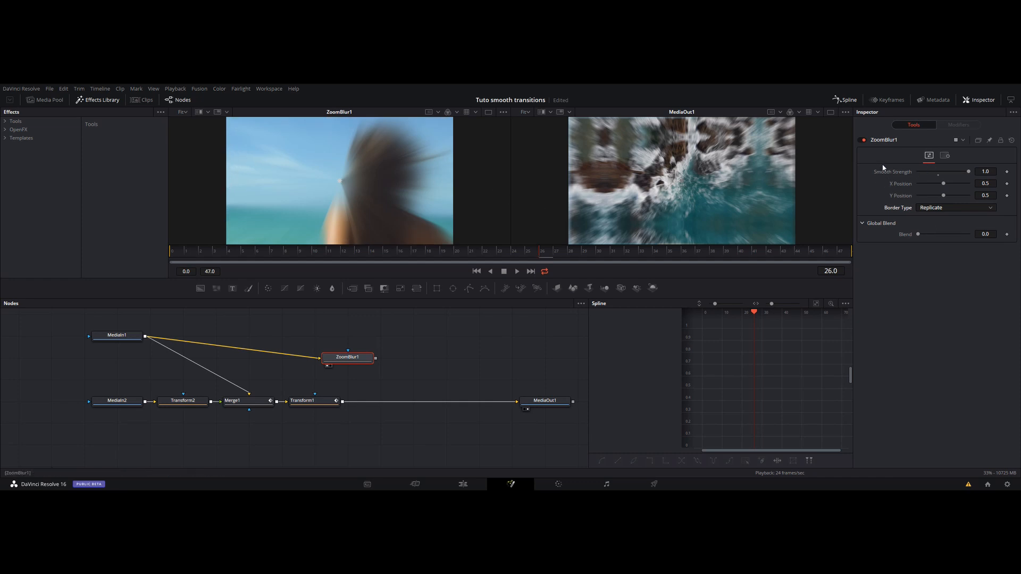
pyautogui.moveTo(969, 172); pyautogui.dragTo(999, 177)
# - Mask the Zoom Blur with an inverted Ellipse and set the ellipse's Soft Edge to 1
pyautogui.click(453, 290)
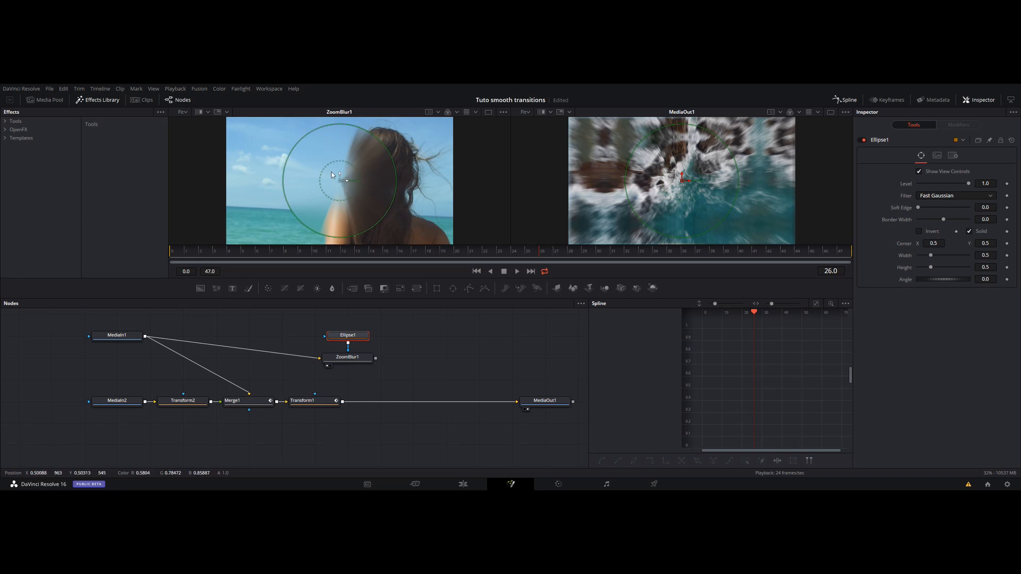
pyautogui.click(920, 231)
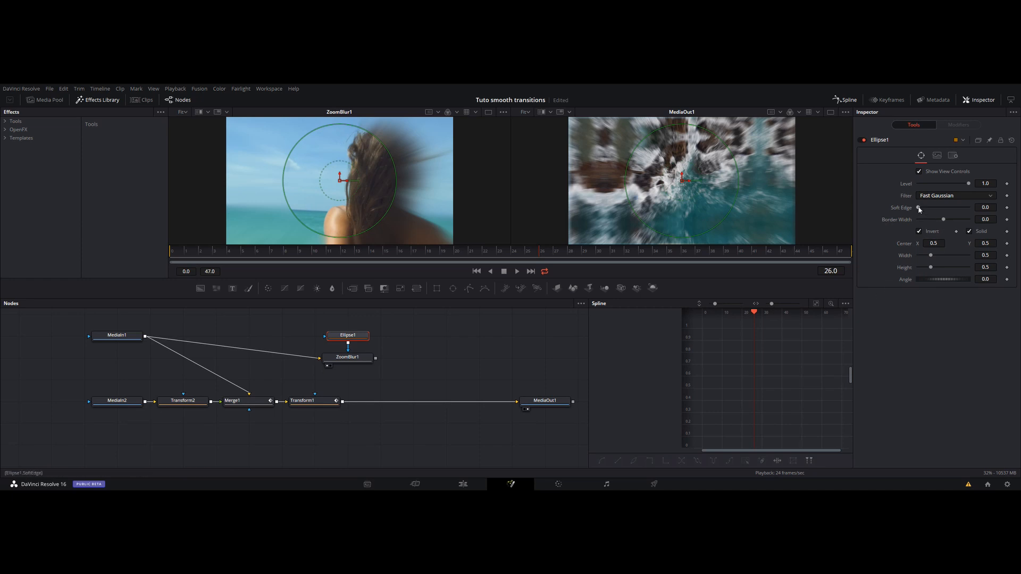
pyautogui.moveTo(919, 209); pyautogui.dragTo(976, 210)
pyautogui.hotkey('ctrl', 's')
pyautogui.moveTo(985, 208); pyautogui.dragTo(997, 209)
pyautogui.write('1')
pyautogui.press('Tab')
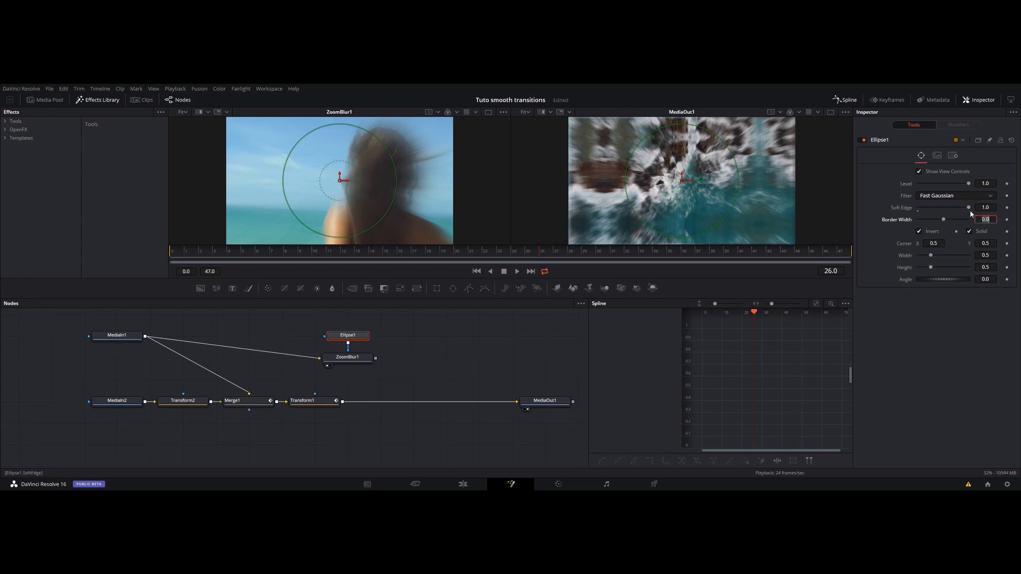
# - Check the ellipse mask in the viewer in place of ZoomBlur1 and adjust its Soft Edge to about 0.346
pyautogui.moveTo(968, 208); pyautogui.dragTo(931, 212)
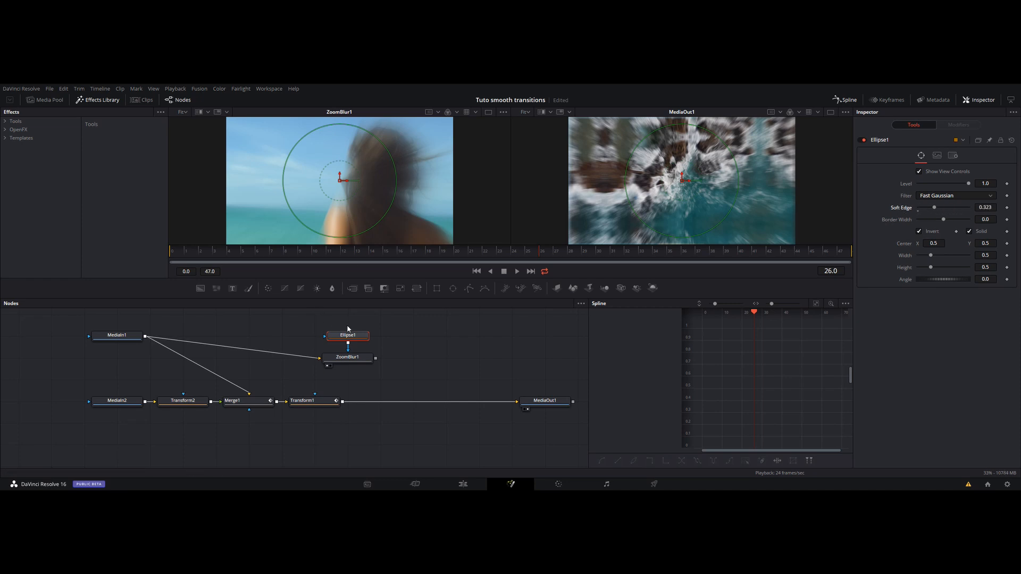
pyautogui.moveTo(348, 336); pyautogui.dragTo(439, 215)
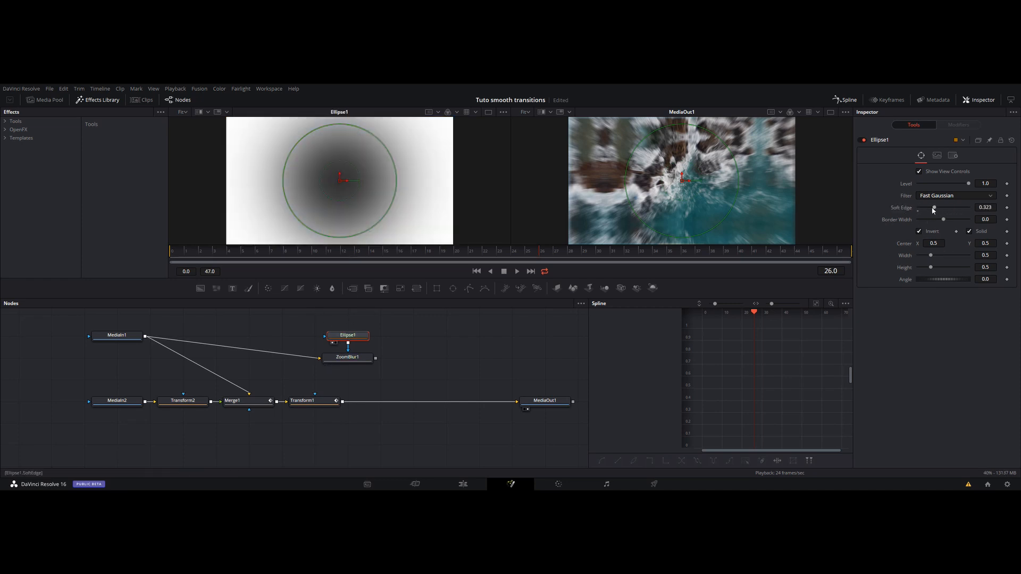
pyautogui.moveTo(933, 210)
pyautogui.mouseDown()
pyautogui.moveTo(919, 210)
pyautogui.moveTo(930, 207)
pyautogui.mouseUp()
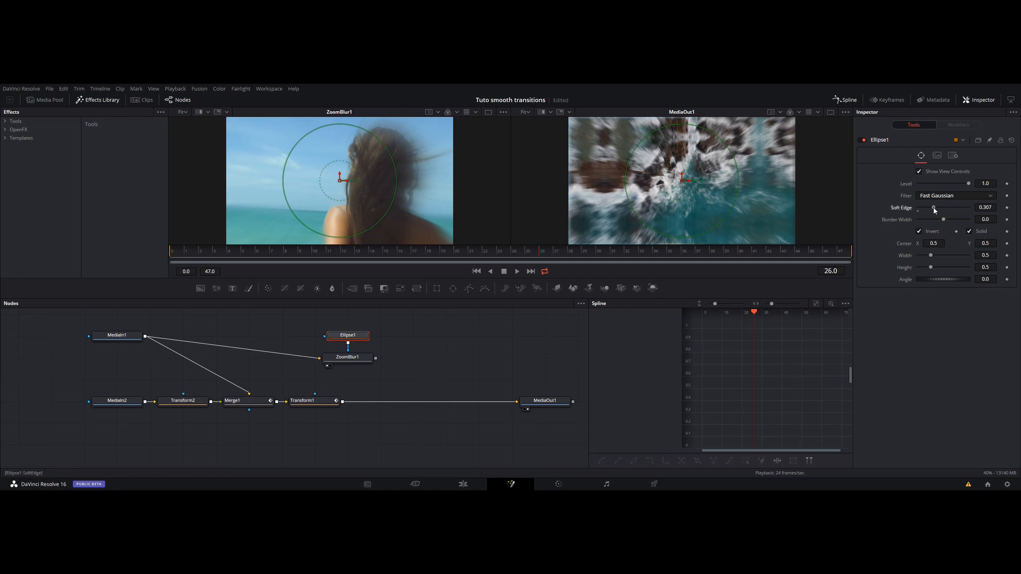
pyautogui.moveTo(935, 210)
pyautogui.mouseDown()
pyautogui.moveTo(946, 211)
pyautogui.moveTo(933, 209)
pyautogui.mouseUp()
# - Move ZoomBlur1 and its ellipse mask along, feed the blur from Transform1, and set Smooth Strength to 0.63
pyautogui.moveTo(317, 326); pyautogui.dragTo(453, 362)
pyautogui.moveTo(343, 401); pyautogui.dragTo(424, 361)
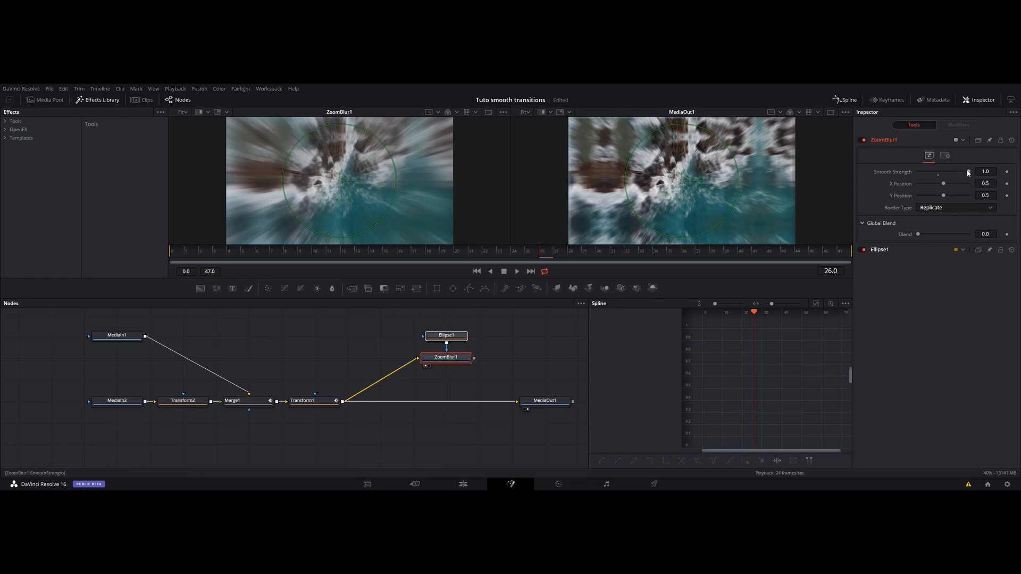
pyautogui.moveTo(968, 173); pyautogui.dragTo(949, 176)
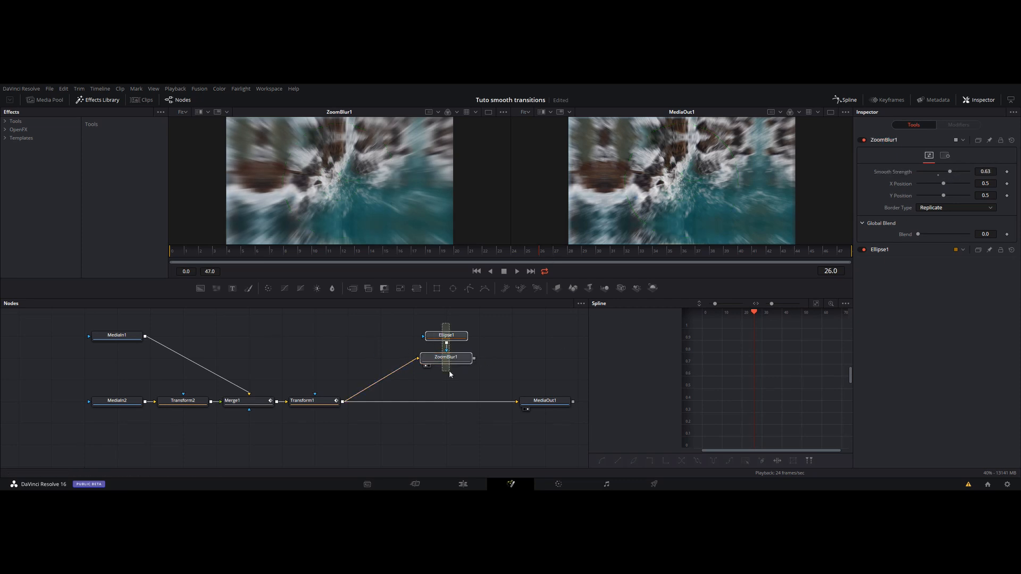
# - Move ZoomBlur1 and Ellipse1 up to make room, and add a Directional Blur (DrBl) node
pyautogui.moveTo(446, 357); pyautogui.dragTo(413, 335)
pyautogui.click(493, 376)
pyautogui.click(477, 366)
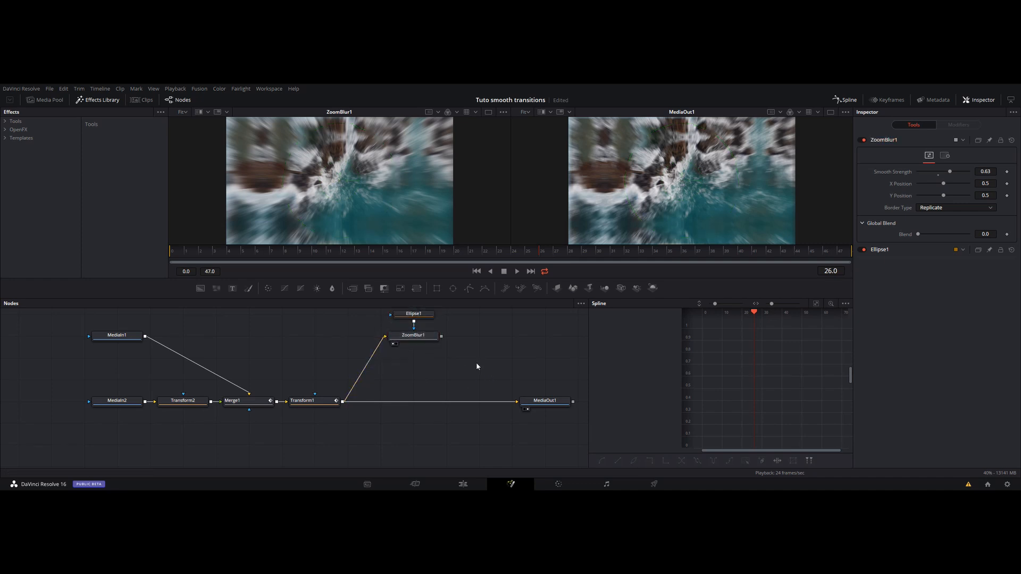
pyautogui.hotkey('shift', 'space')
pyautogui.write('zoom')
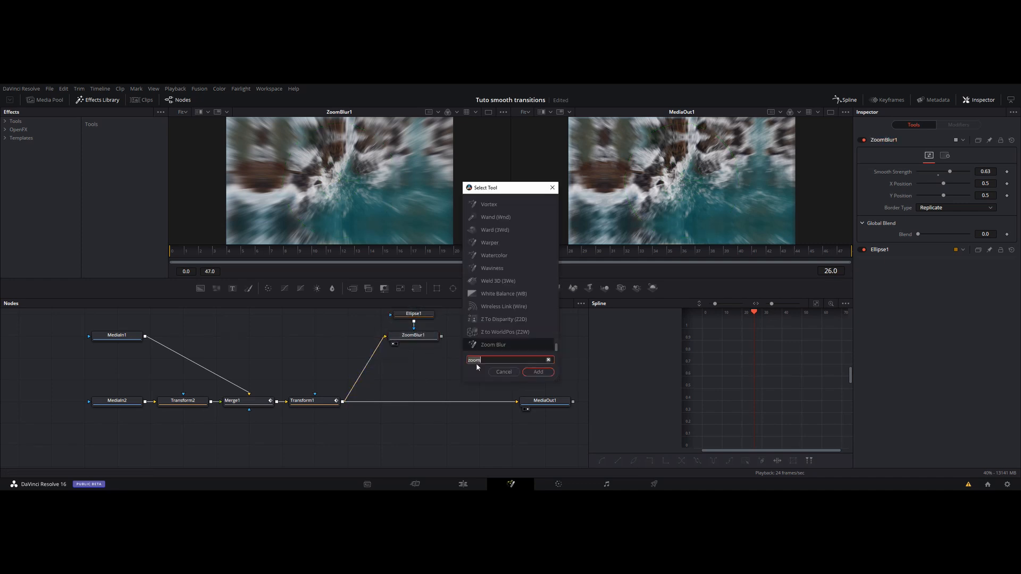
pyautogui.press('BackSpace')
pyautogui.press('BackSpace')
pyautogui.press('BackSpace')
pyautogui.press('BackSpace')
pyautogui.write('dire')
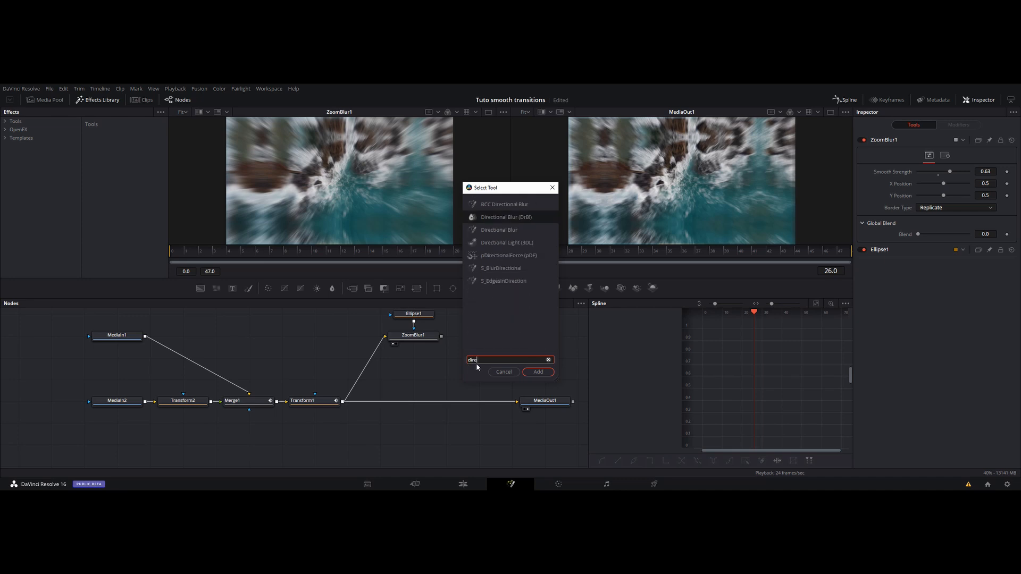
pyautogui.press('Return')
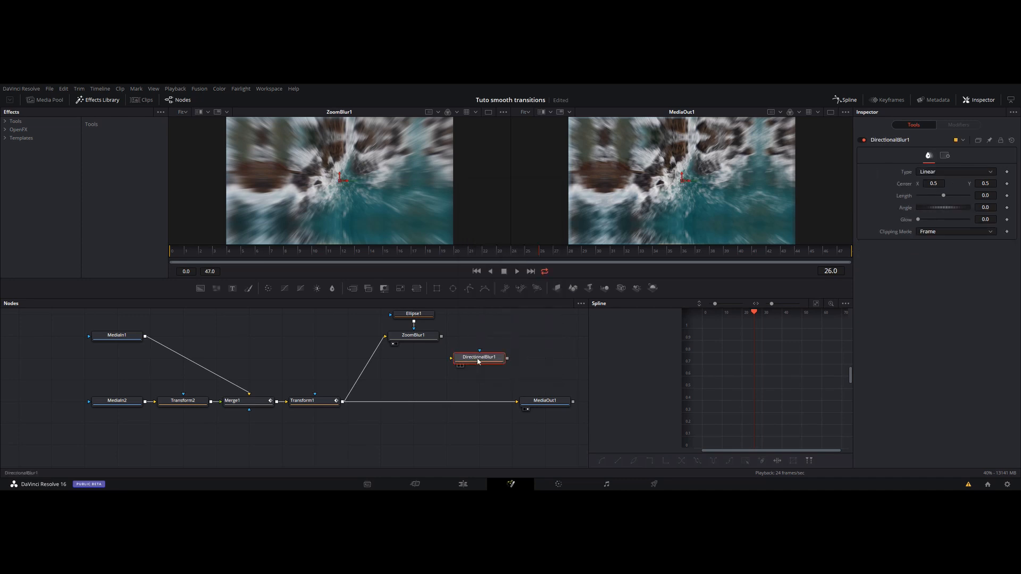
# - Place the Directional Blur node below ZoomBlur1, show it in the viewer instead of ZoomBlur1, and feed it from MediaIn1
pyautogui.moveTo(477, 361); pyautogui.dragTo(412, 361)
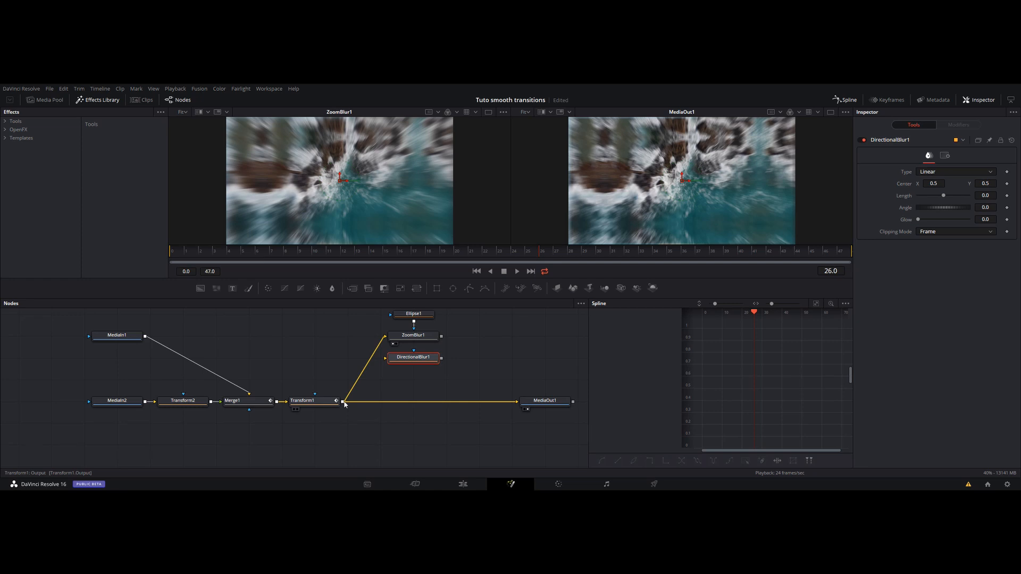
pyautogui.moveTo(344, 402); pyautogui.dragTo(375, 362)
pyautogui.moveTo(344, 402); pyautogui.dragTo(382, 360)
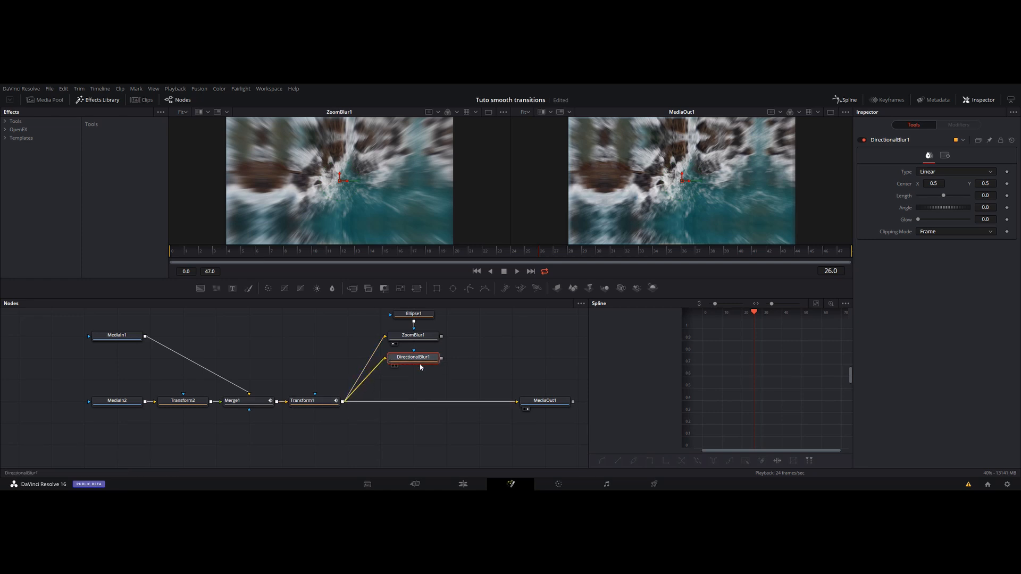
pyautogui.press('1')
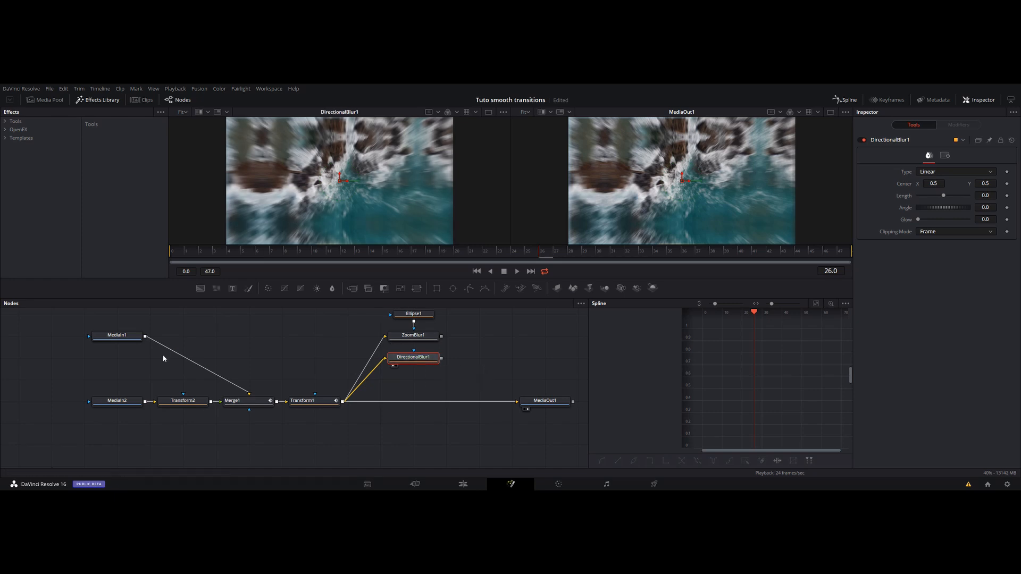
pyautogui.moveTo(149, 337); pyautogui.dragTo(386, 358)
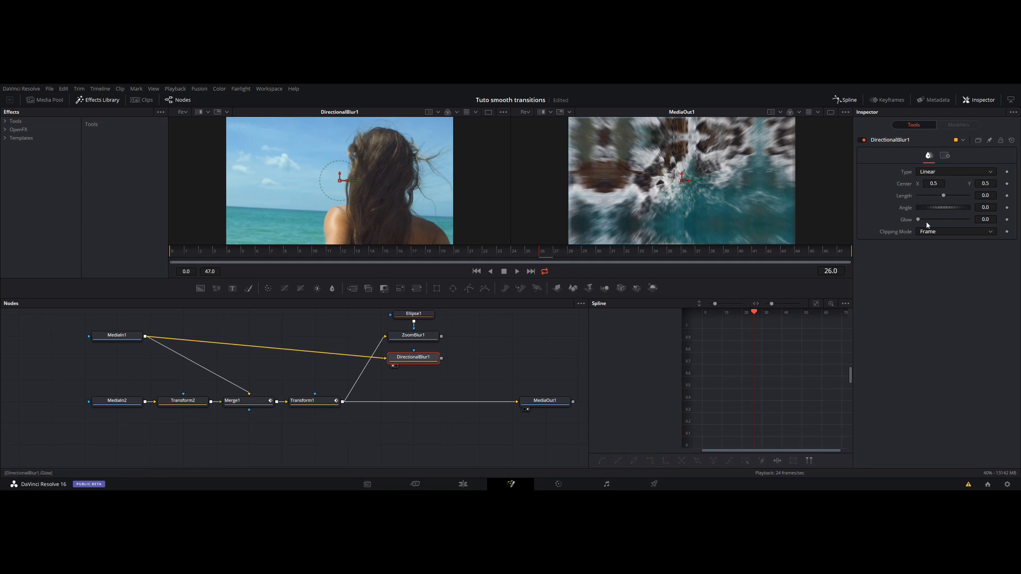
# - Try the Linear Directional Blur at Length 0.1 with different angles, and reset the Angle to 0
pyautogui.moveTo(943, 195); pyautogui.dragTo(985, 199)
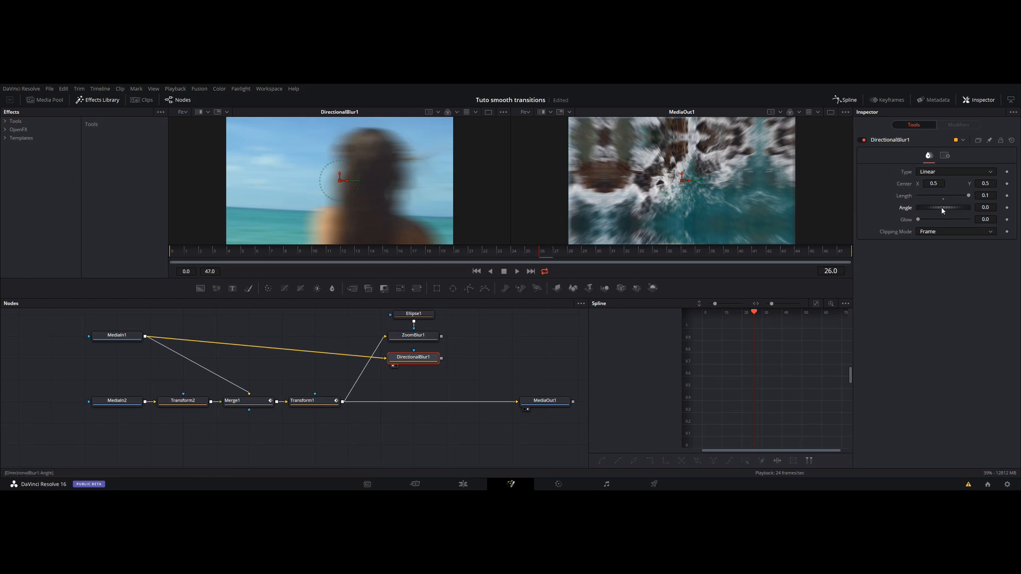
pyautogui.moveTo(944, 209); pyautogui.dragTo(825, 188)
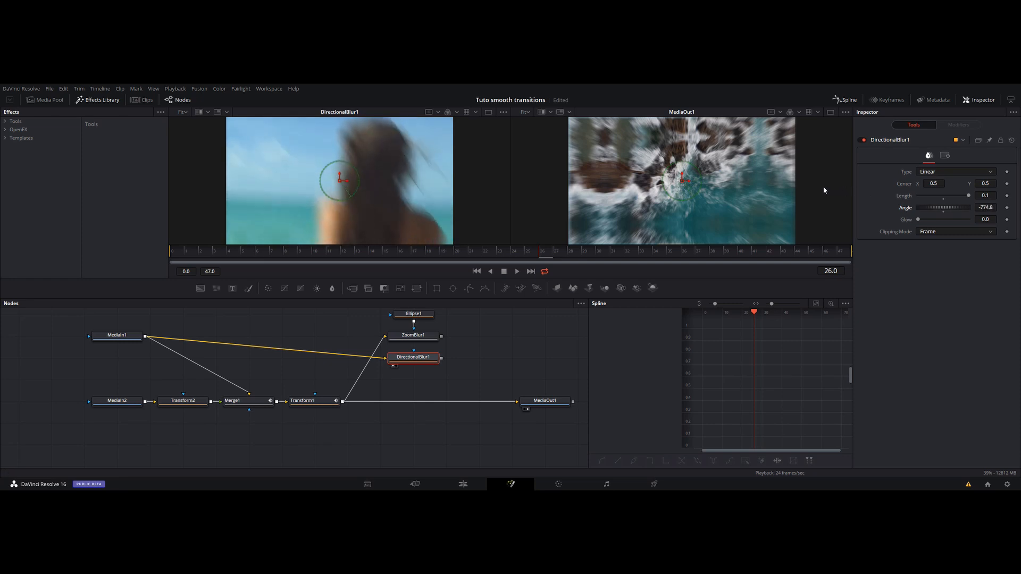
pyautogui.doubleClick(943, 211)
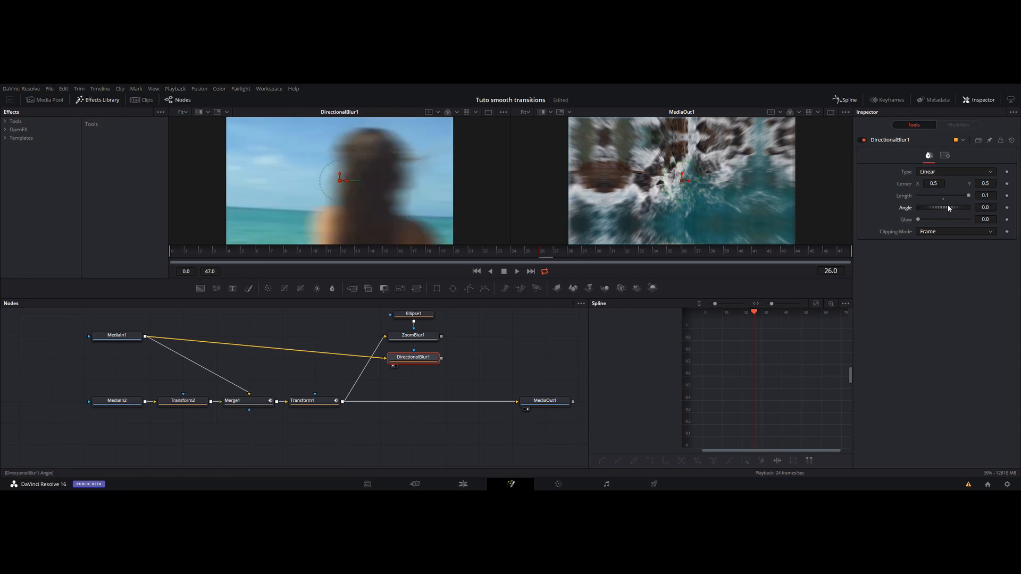
# - Change the Directional Blur's Type to Zoom and reset its Length to 0
pyautogui.click(939, 173)
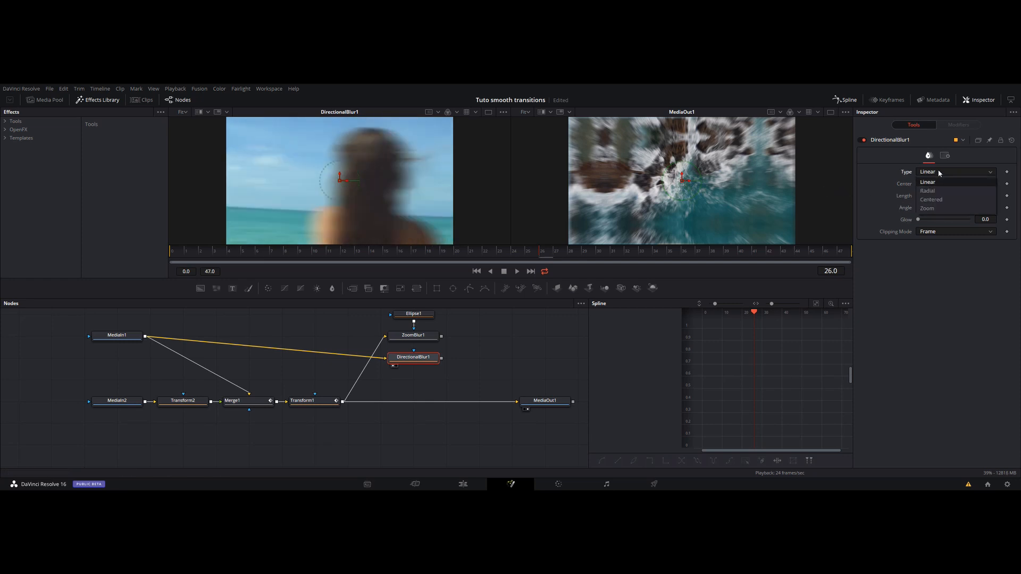
pyautogui.click(936, 209)
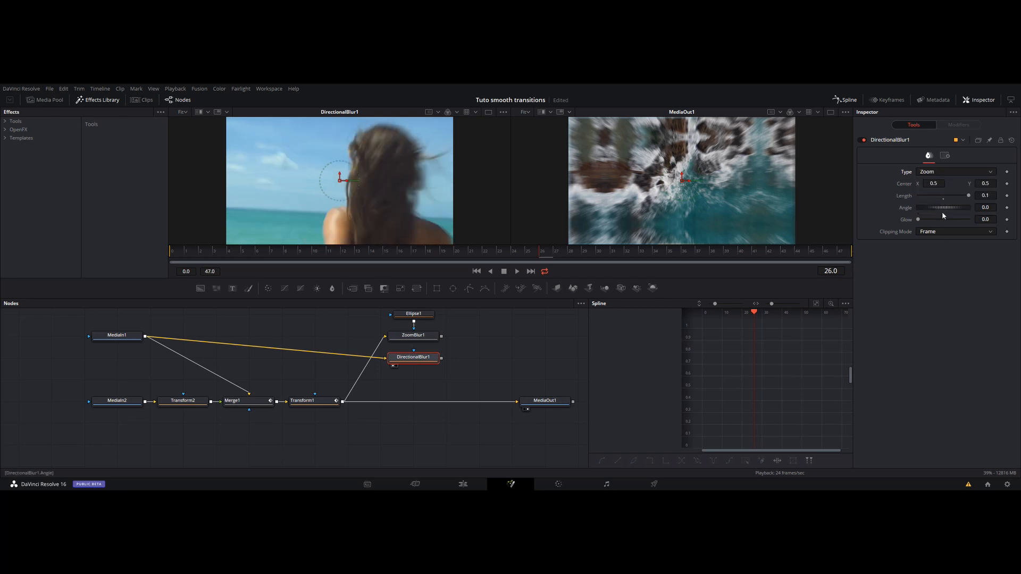
pyautogui.moveTo(968, 196); pyautogui.dragTo(995, 226)
pyautogui.click(943, 199)
# - Rearrange the nodes with DirectionalBlur1 above the main chain, ZoomBlur1 and Ellipse1 beside Transform1, and MediaOut1 farther along
pyautogui.moveTo(495, 353); pyautogui.dragTo(407, 366)
pyautogui.moveTo(318, 367); pyautogui.dragTo(219, 322)
pyautogui.moveTo(314, 344); pyautogui.dragTo(280, 387)
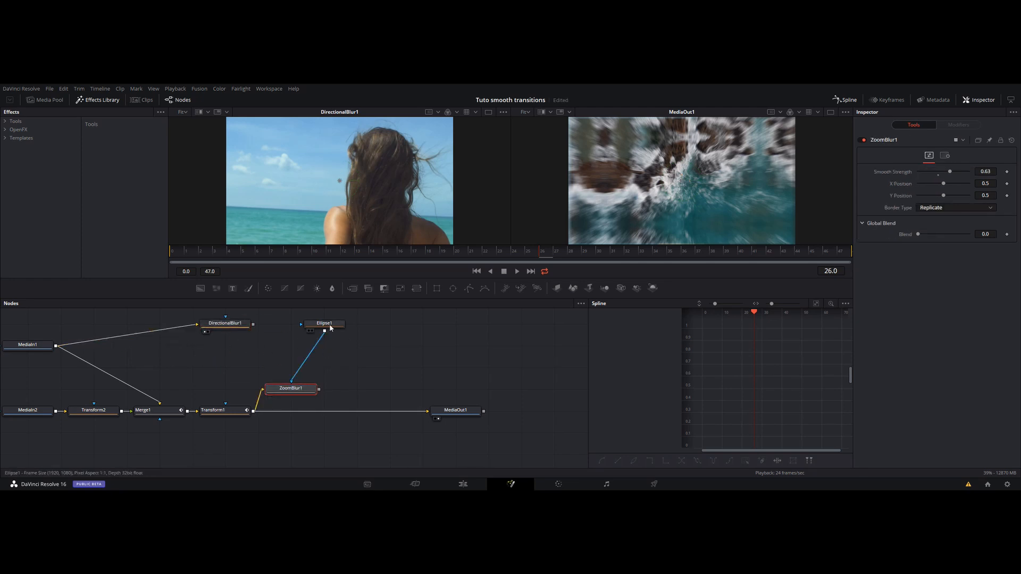
pyautogui.moveTo(324, 323); pyautogui.dragTo(291, 367)
pyautogui.moveTo(380, 380); pyautogui.dragTo(371, 353)
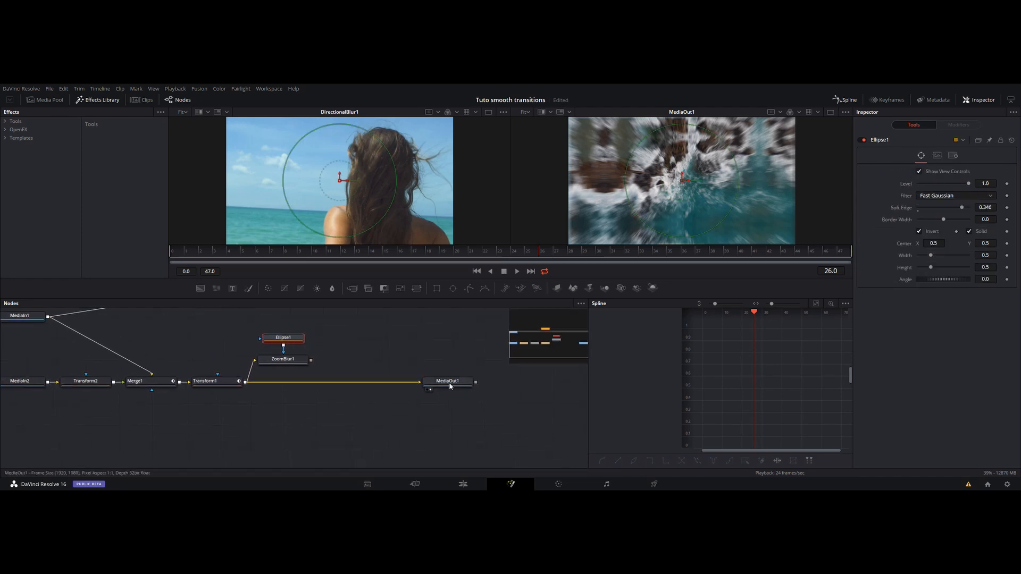
pyautogui.moveTo(452, 385); pyautogui.dragTo(548, 385)
pyautogui.moveTo(438, 359); pyautogui.dragTo(410, 394)
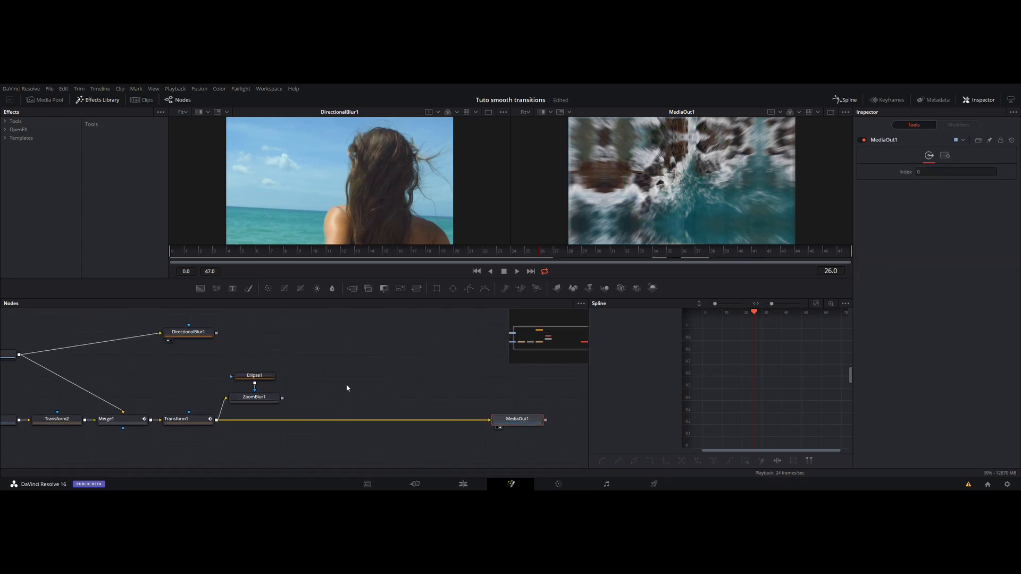
pyautogui.moveTo(361, 396); pyautogui.dragTo(461, 387)
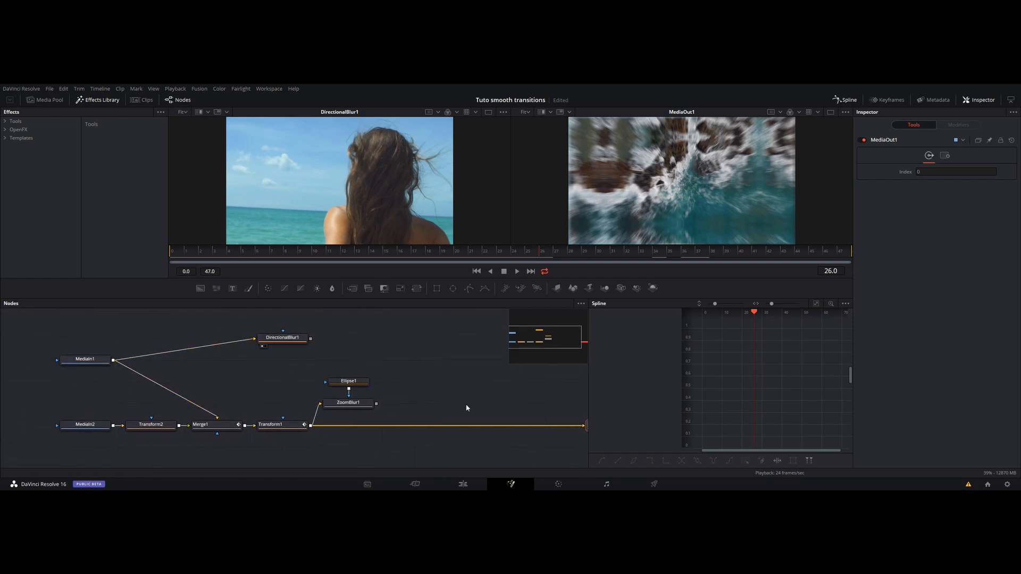
pyautogui.moveTo(460, 404); pyautogui.dragTo(414, 394)
pyautogui.click(423, 384)
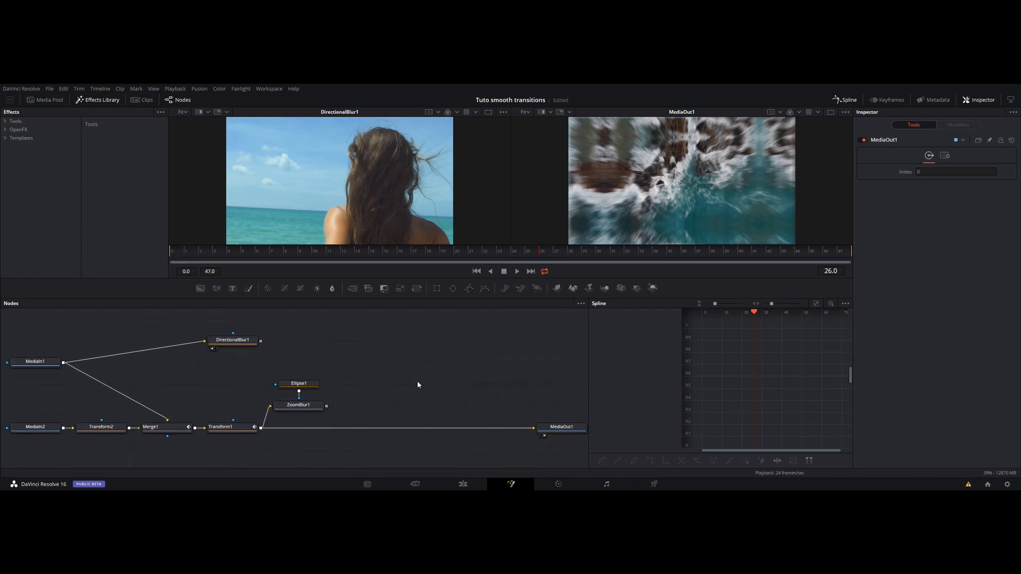
pyautogui.hotkey('shift', 'space')
pyautogui.write('dire')
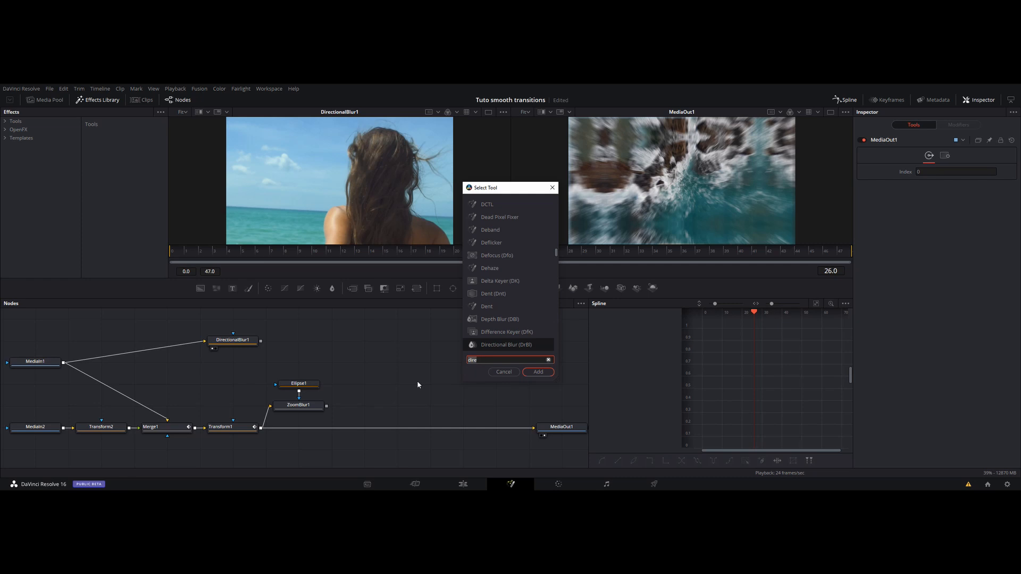
pyautogui.click(511, 373)
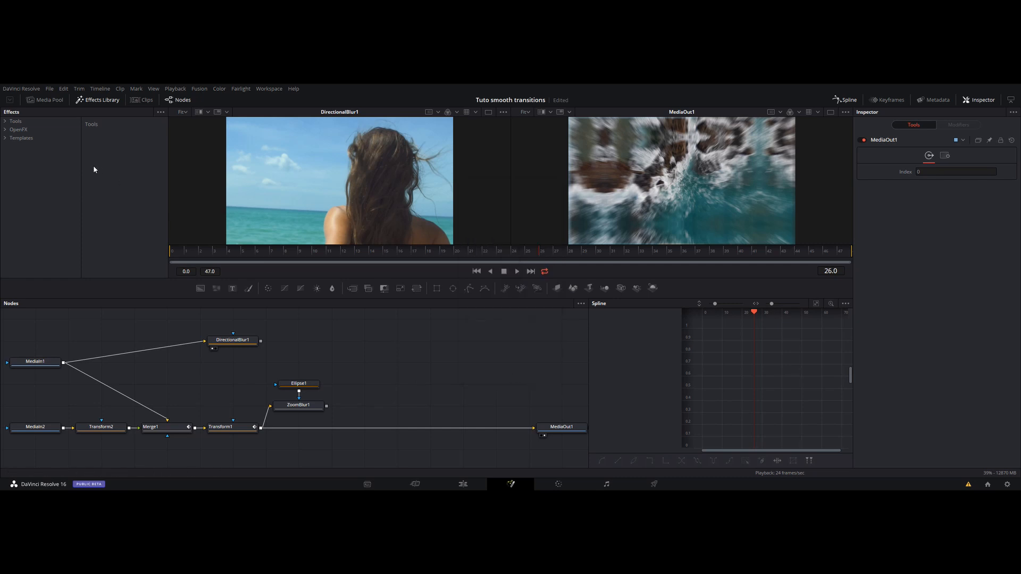
# - Add a Lens Distort node from the Warp tools after ZoomBlur1, show it in the viewer, and go to frame 8
pyautogui.click(5, 122)
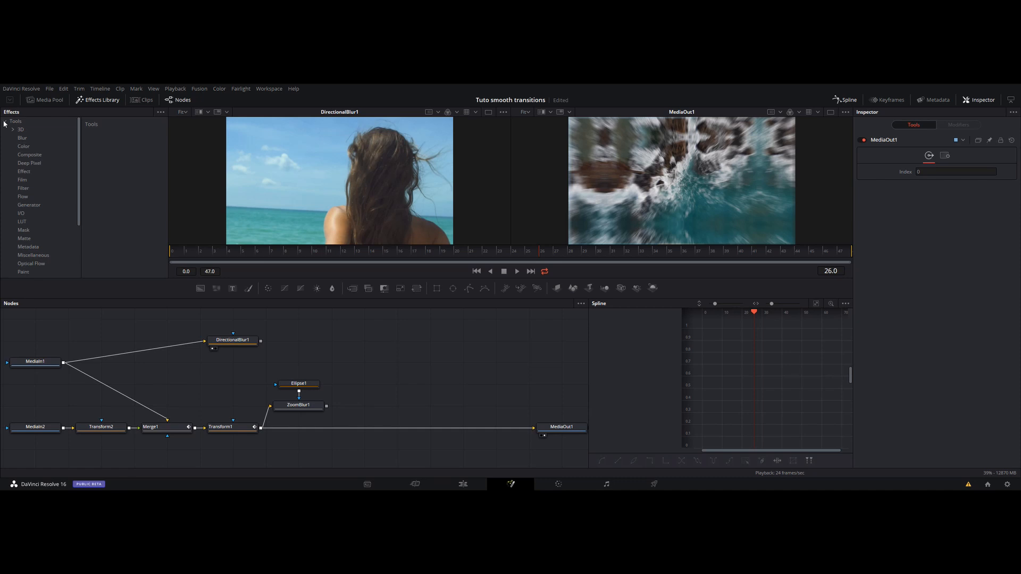
pyautogui.scroll(-3, 39, 196)
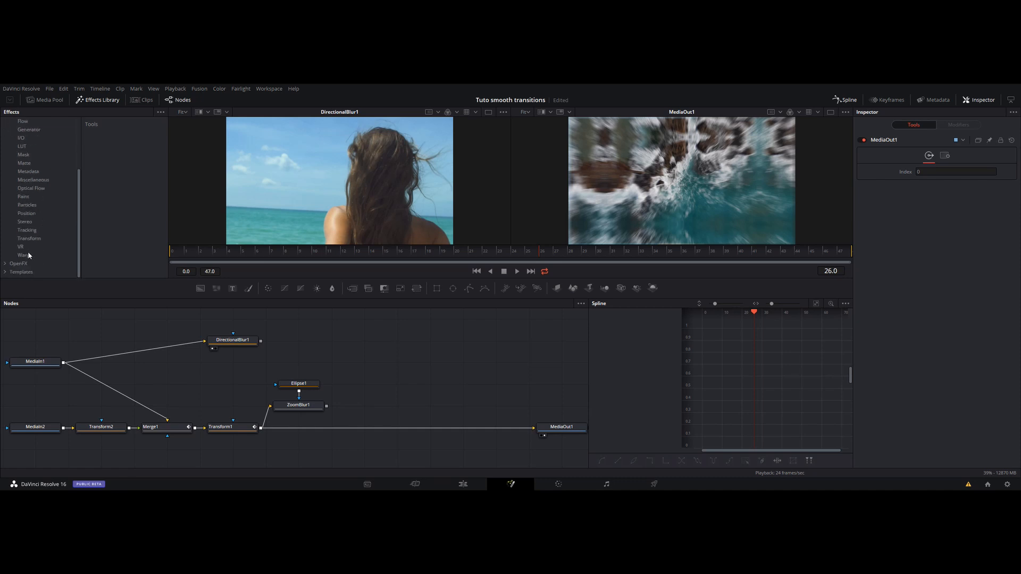
pyautogui.scroll(3, 23, 205)
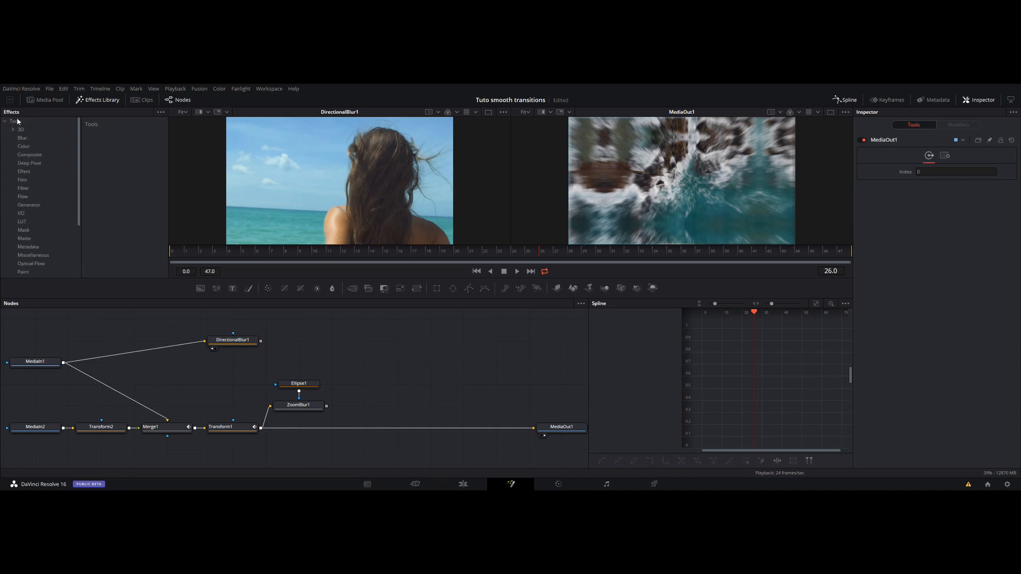
pyautogui.scroll(-3, 21, 159)
pyautogui.click(25, 259)
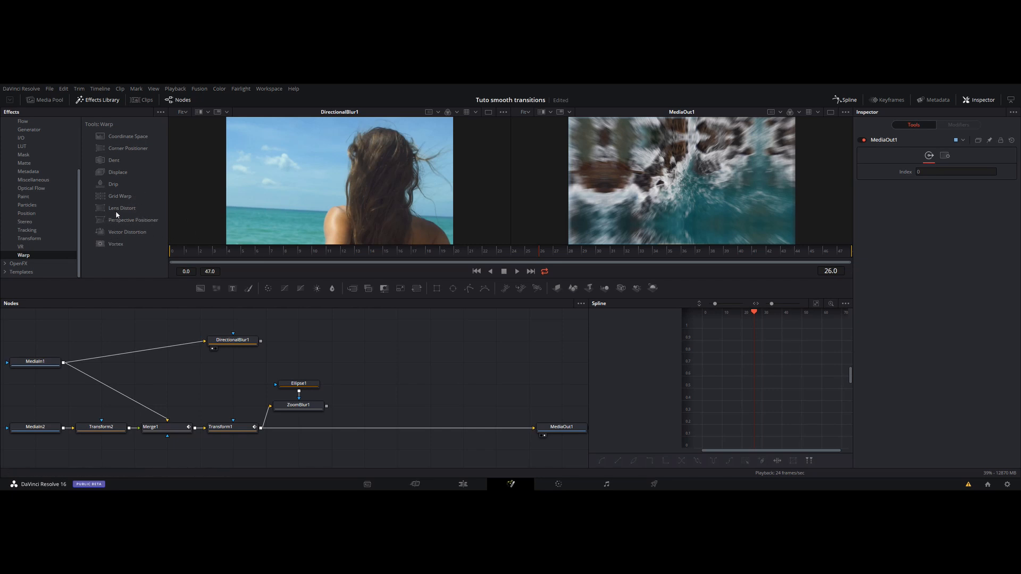
pyautogui.moveTo(116, 207); pyautogui.dragTo(338, 221)
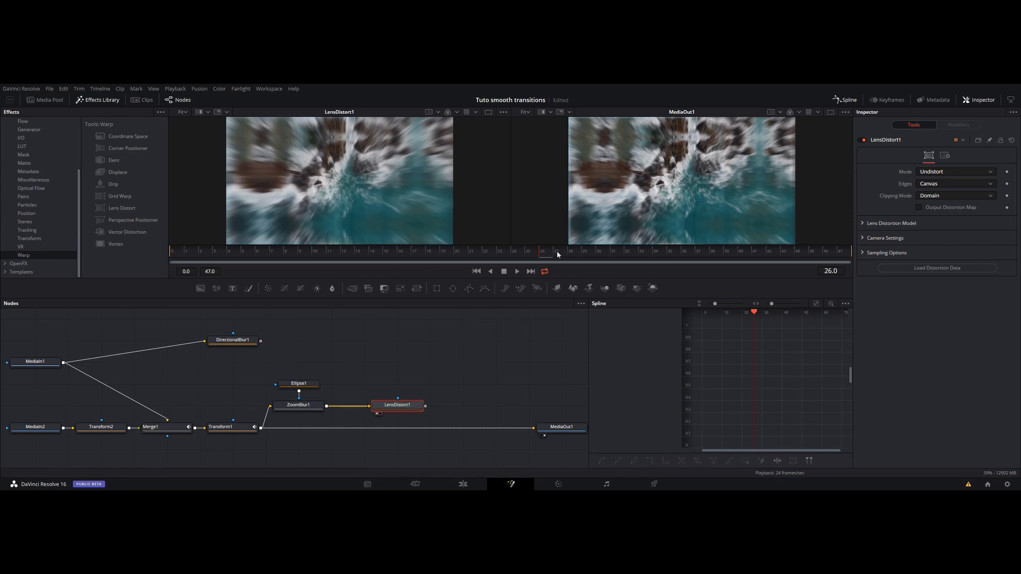
pyautogui.moveTo(426, 255); pyautogui.dragTo(286, 259)
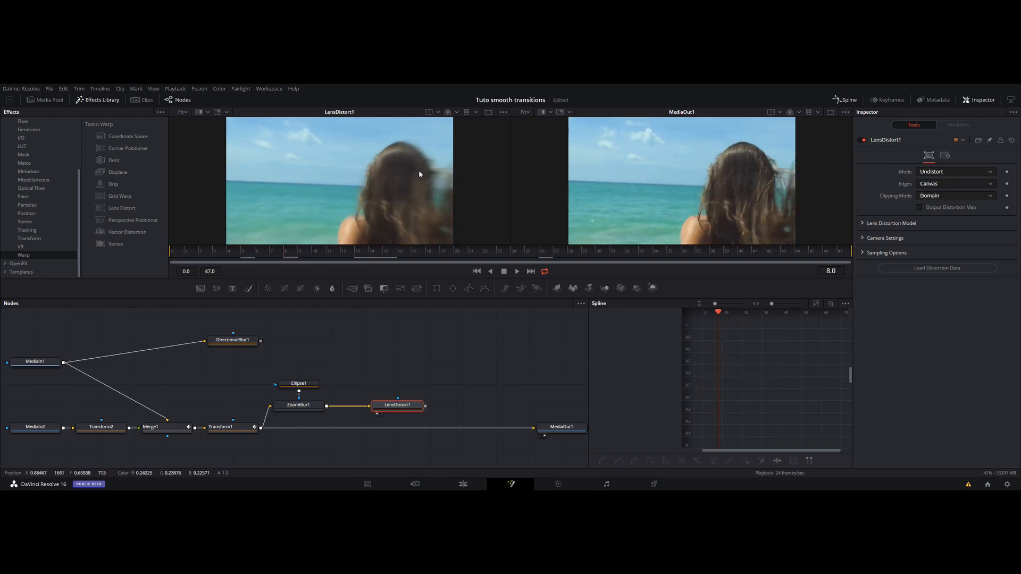
# - Compare the ZoomBlur1 result with the Transform1 and LensDistort1 nodes, ending with LensDistort1 in the viewer
pyautogui.moveTo(297, 406); pyautogui.dragTo(346, 199)
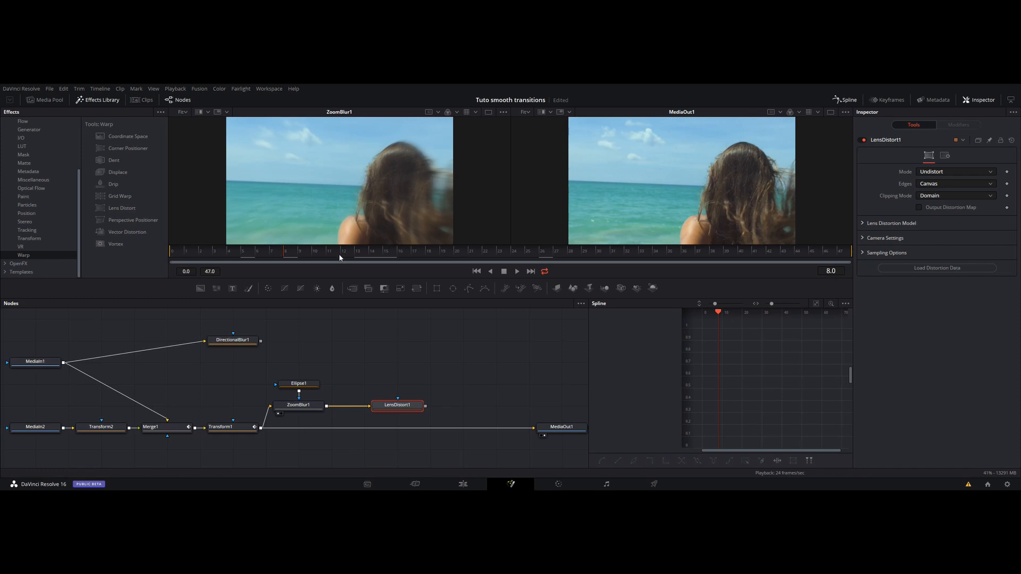
pyautogui.click(300, 406)
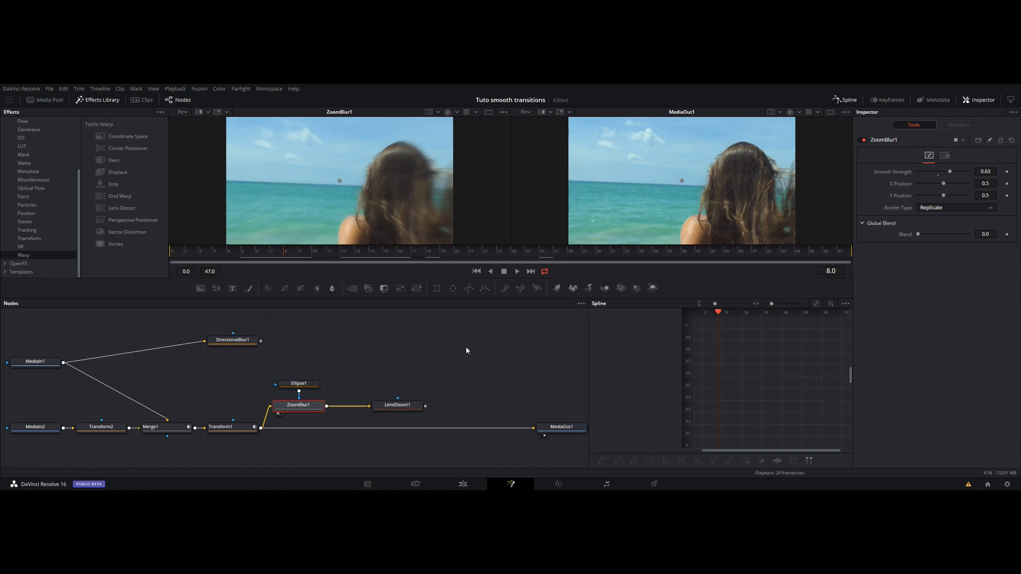
pyautogui.click(226, 427)
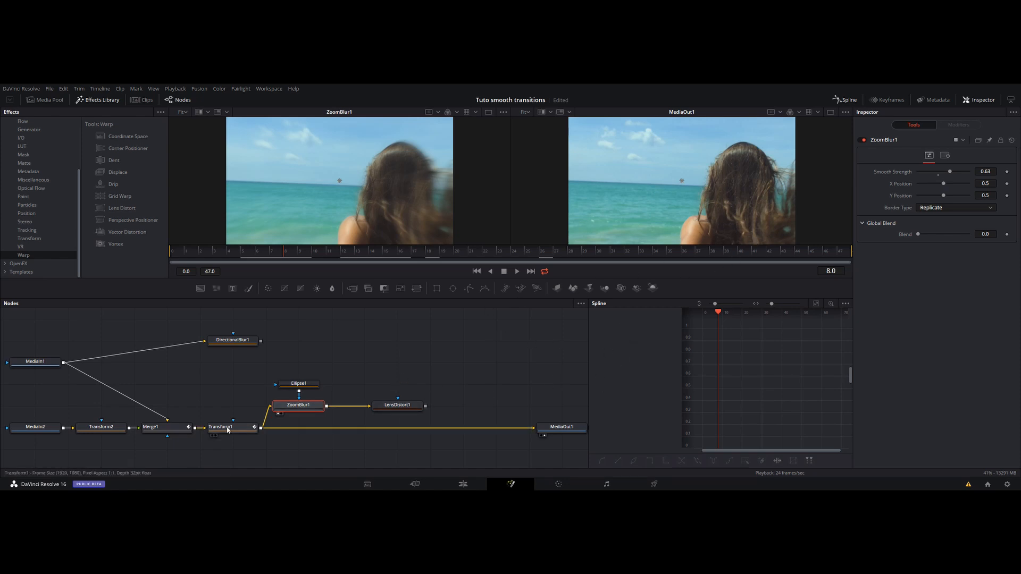
pyautogui.click(298, 408)
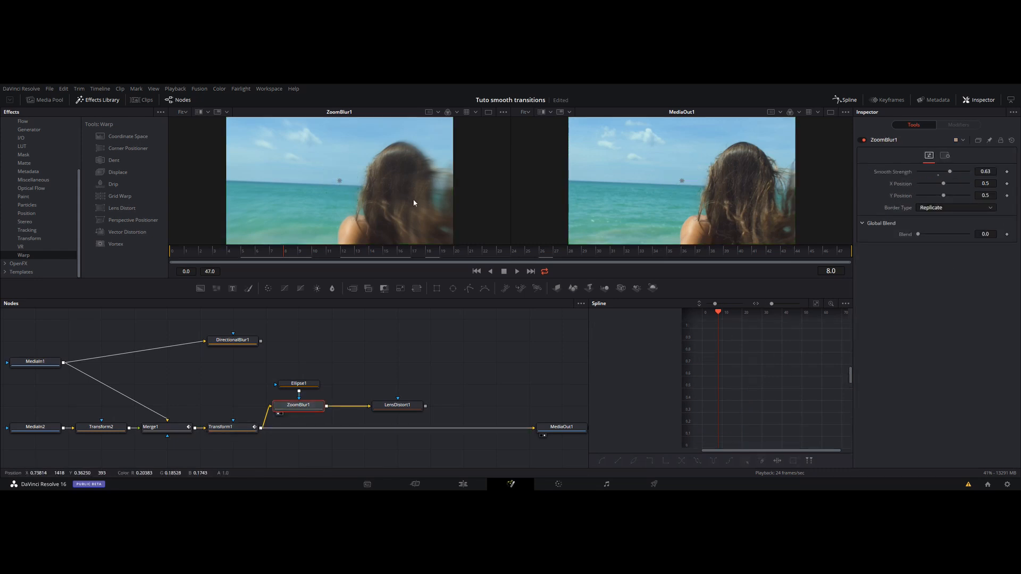
pyautogui.click(229, 430)
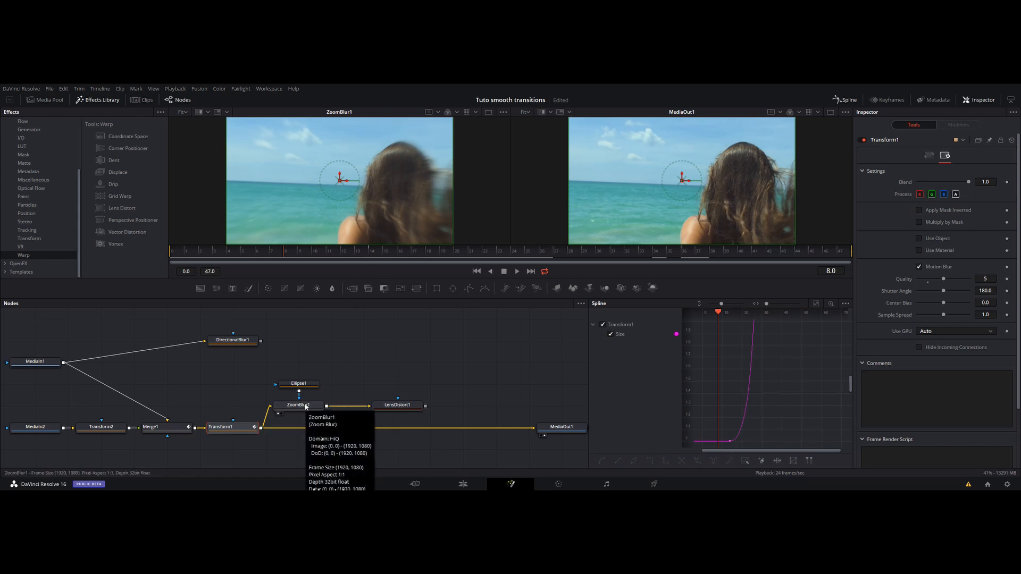
pyautogui.click(407, 408)
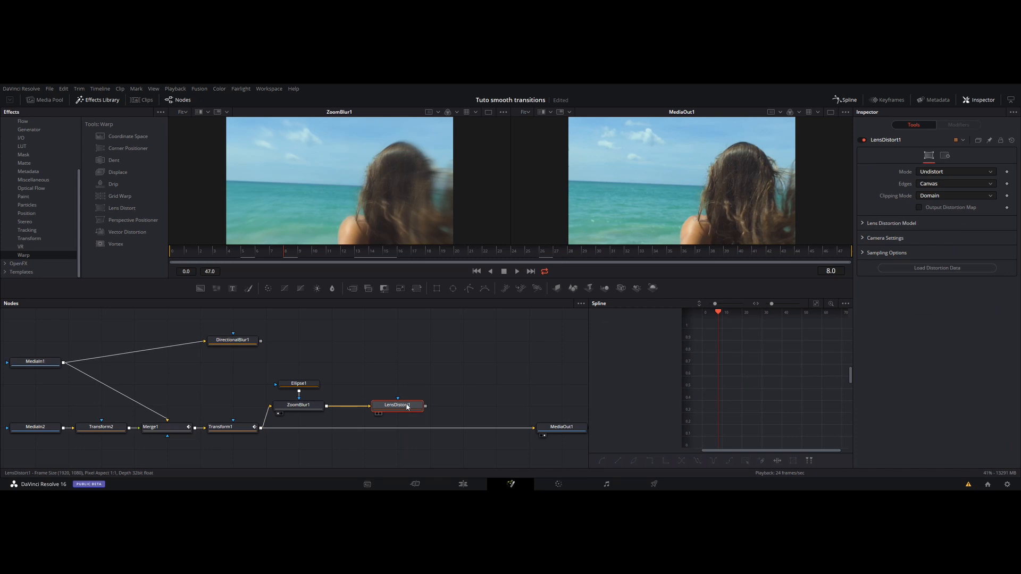
pyautogui.press('1')
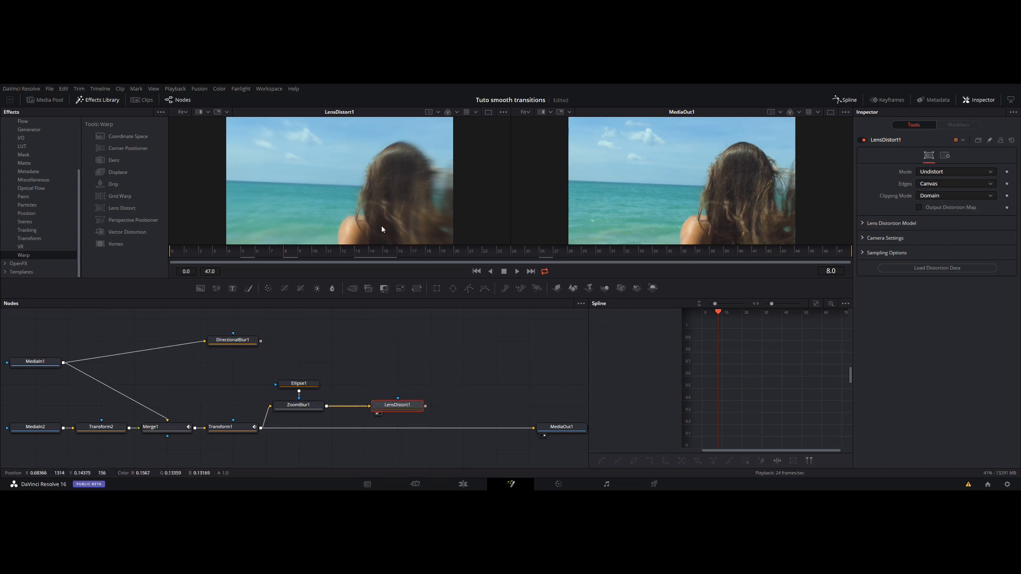
# - Try different Distortion strengths in LensDistort1's 3DE Classic LD Model and set Distortion to 1.0
pyautogui.click(863, 224)
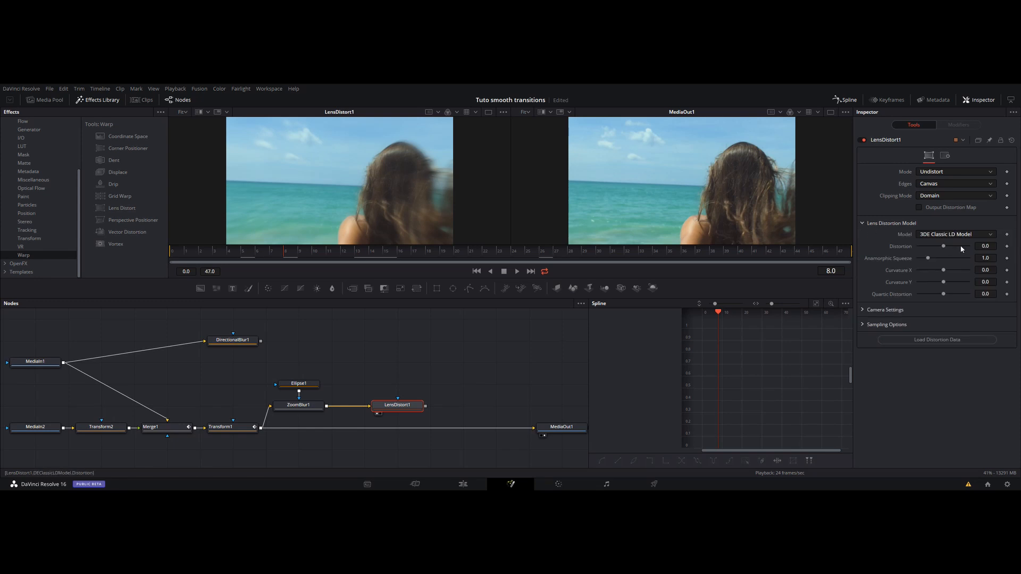
pyautogui.moveTo(940, 249); pyautogui.dragTo(985, 251)
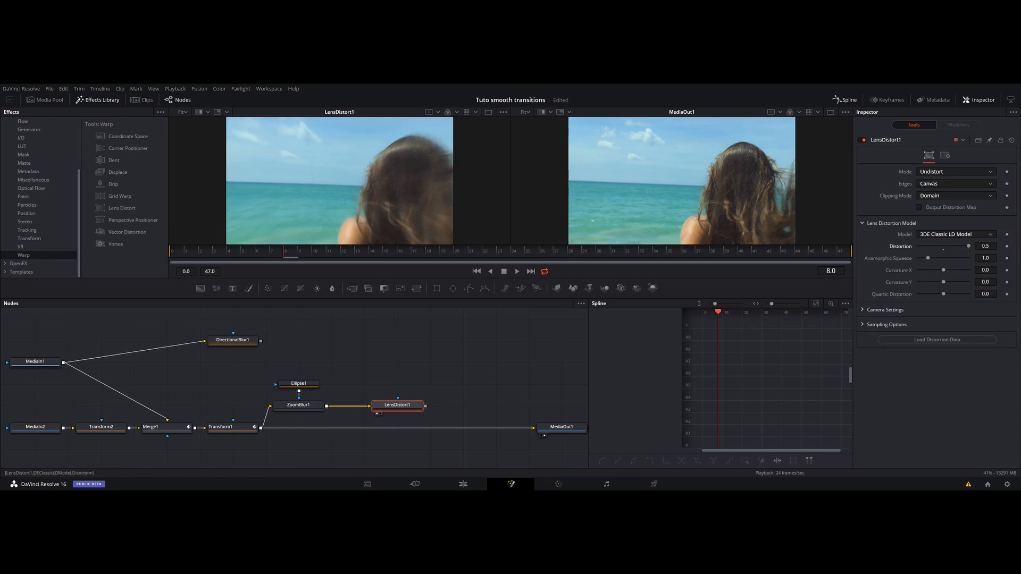
pyautogui.click(985, 247)
pyautogui.write('1')
pyautogui.press('Tab')
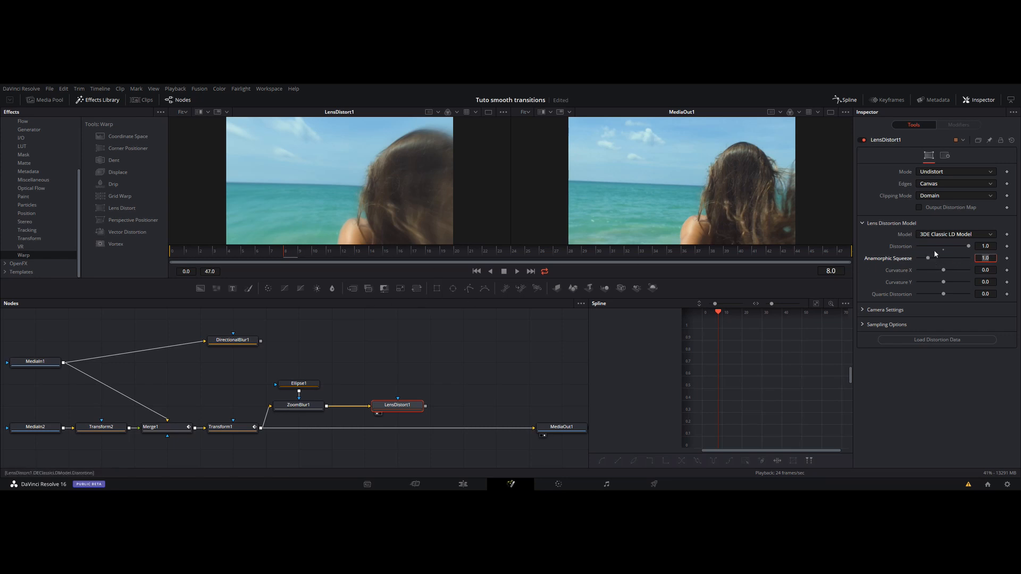
pyautogui.click(969, 248)
pyautogui.moveTo(966, 246); pyautogui.dragTo(928, 247)
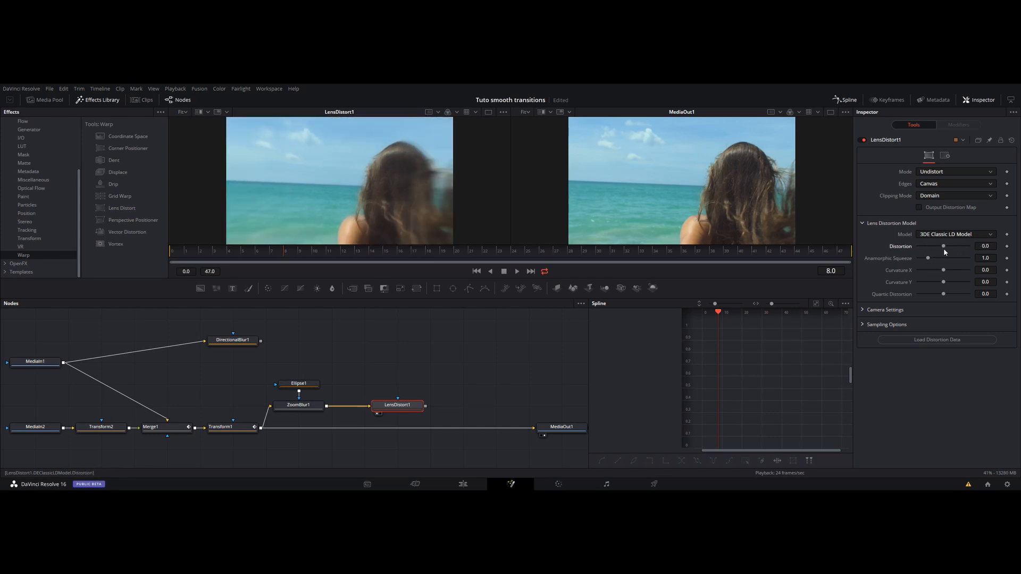
pyautogui.moveTo(944, 248); pyautogui.dragTo(1016, 257)
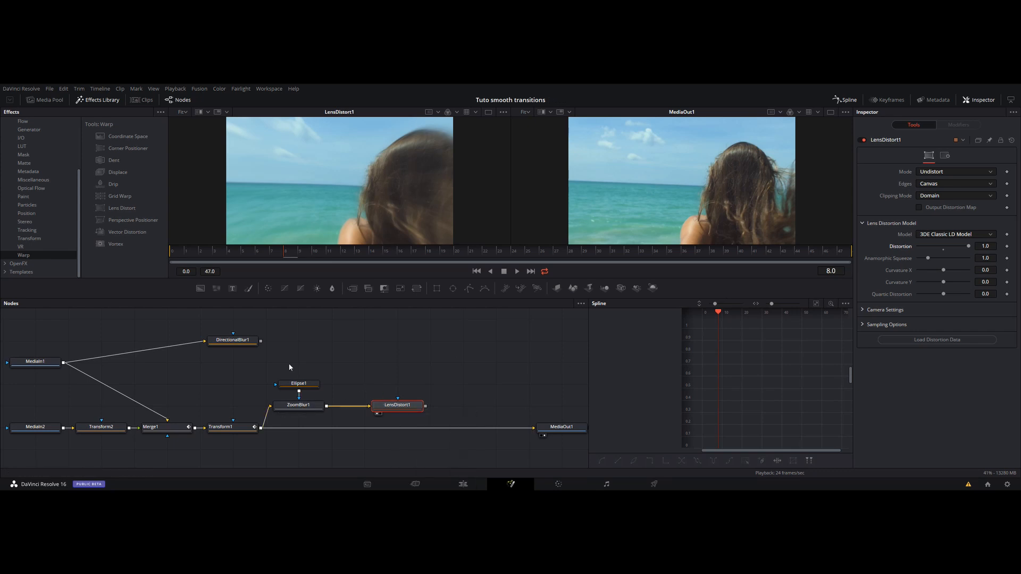
# - Find where Transform1's Size curve starts to rise and add a keyframe for ZoomBlur1's Smooth Strength at frame 15
pyautogui.click(233, 428)
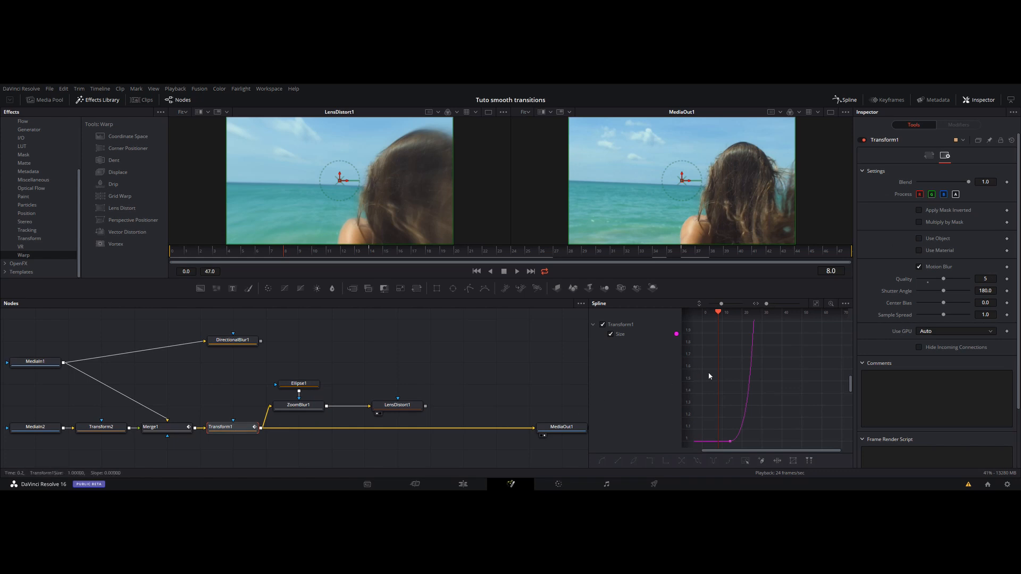
pyautogui.click(816, 303)
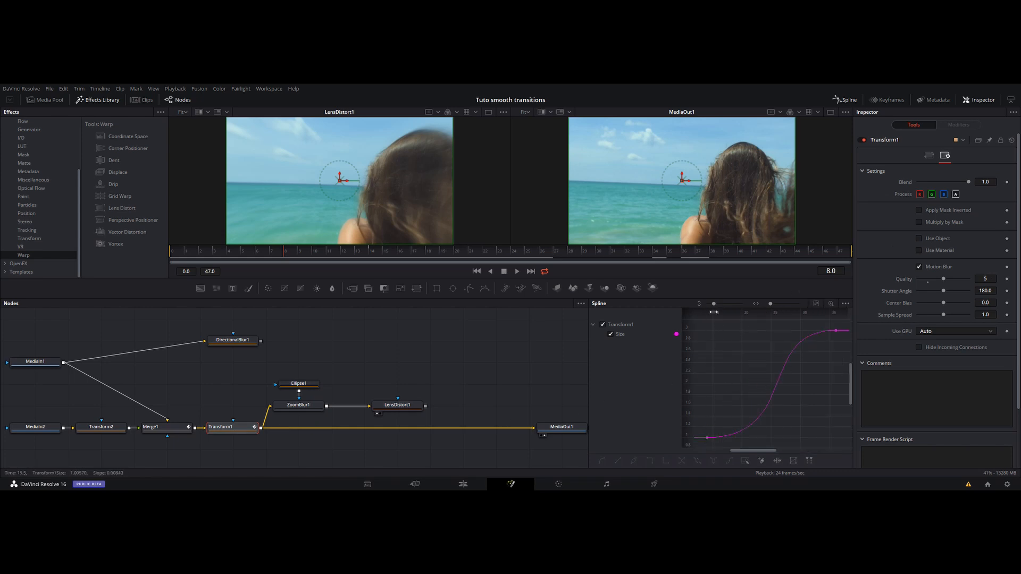
pyautogui.click(372, 250)
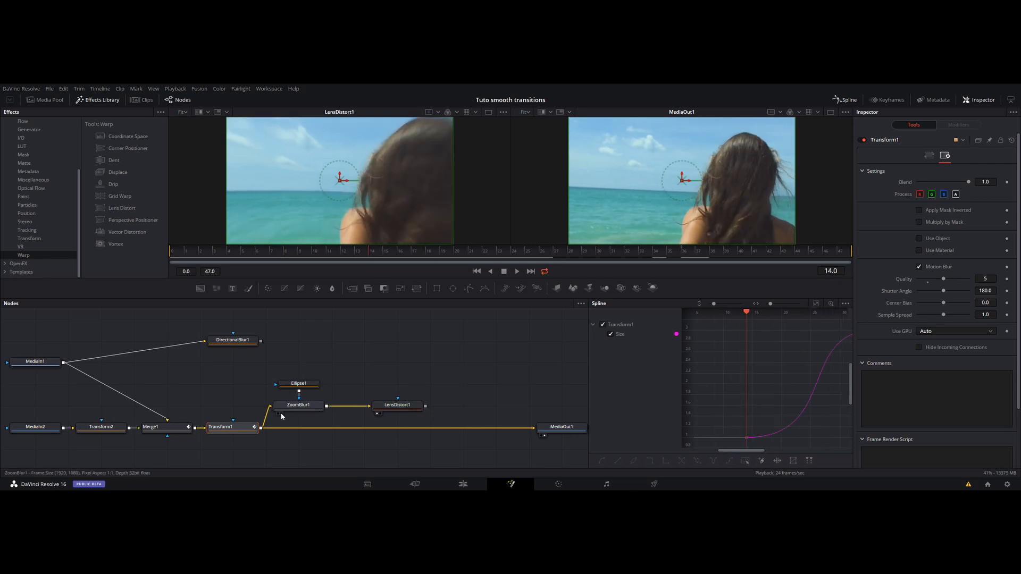
pyautogui.click(385, 246)
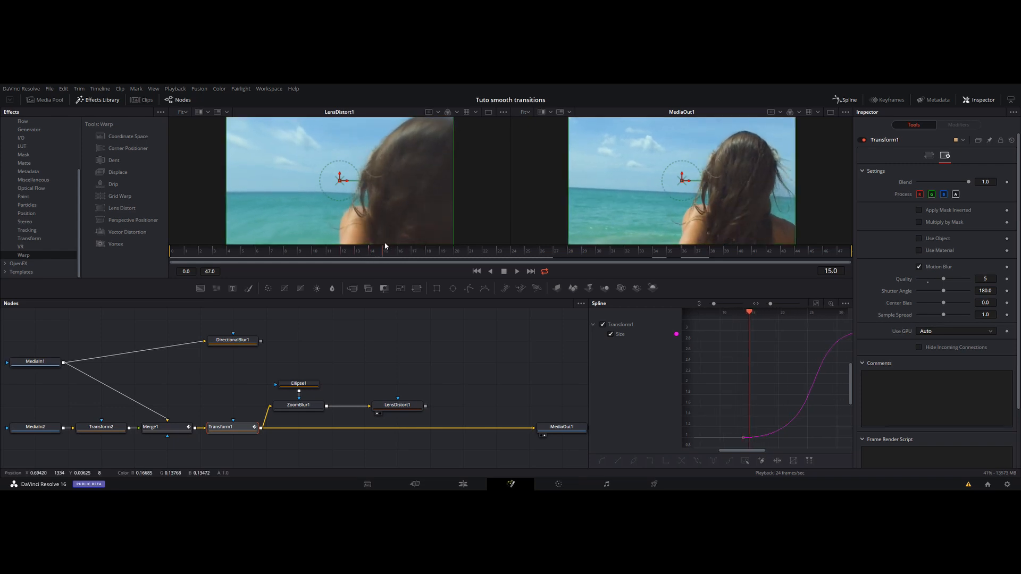
pyautogui.click(298, 405)
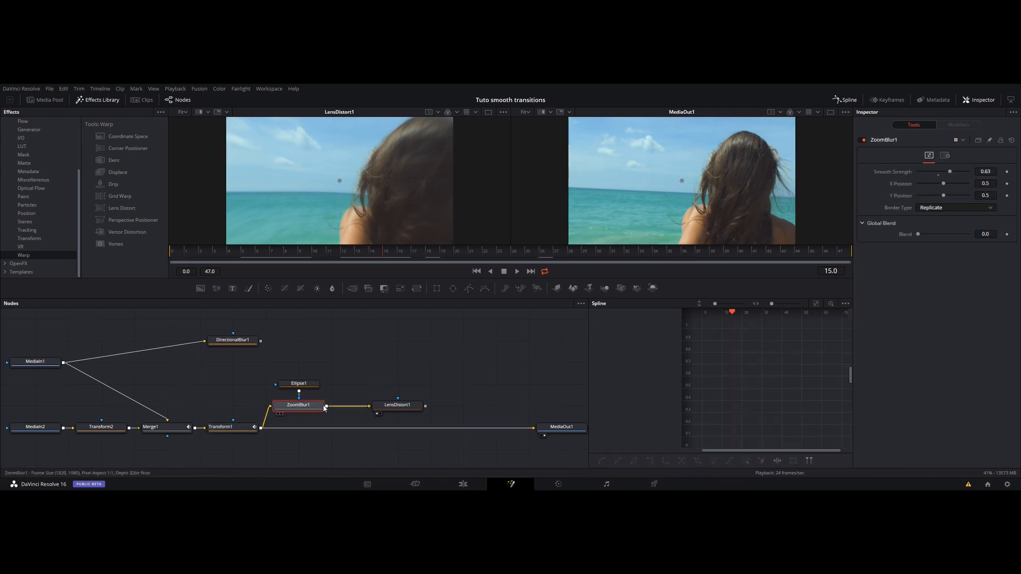
pyautogui.click(1007, 172)
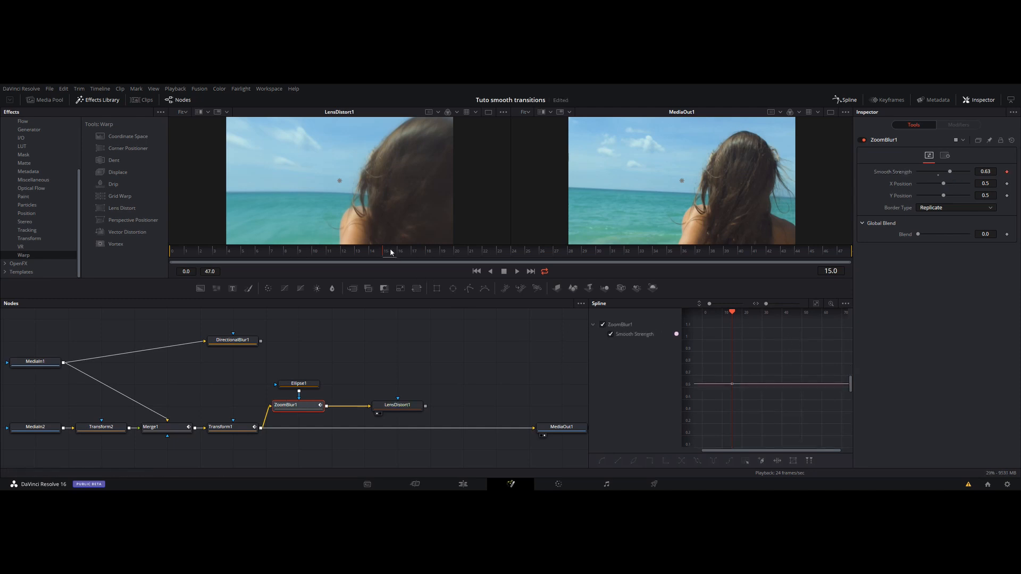
# - Keyframe ZoomBlur1's Smooth Strength at 0.63 on frames 24 and 26, and set it to 0.4 on frame 15
pyautogui.moveTo(388, 254); pyautogui.dragTo(514, 255)
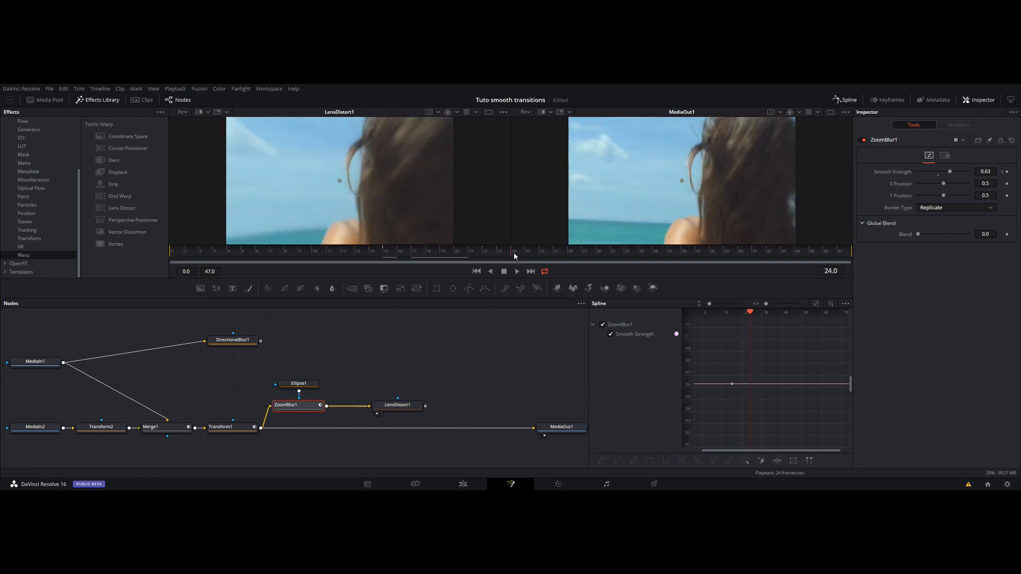
pyautogui.click(1007, 172)
pyautogui.click(385, 252)
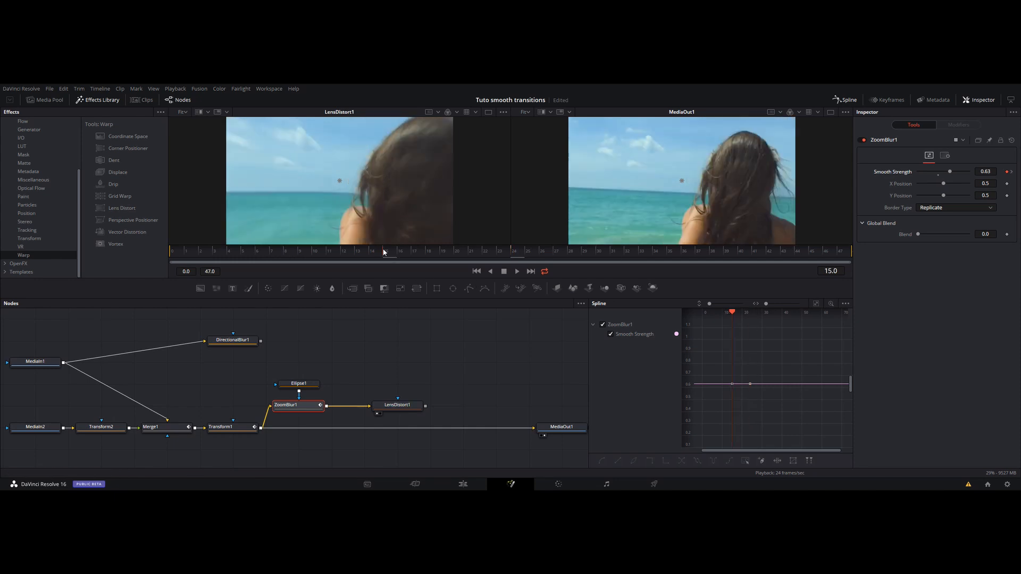
pyautogui.click(938, 179)
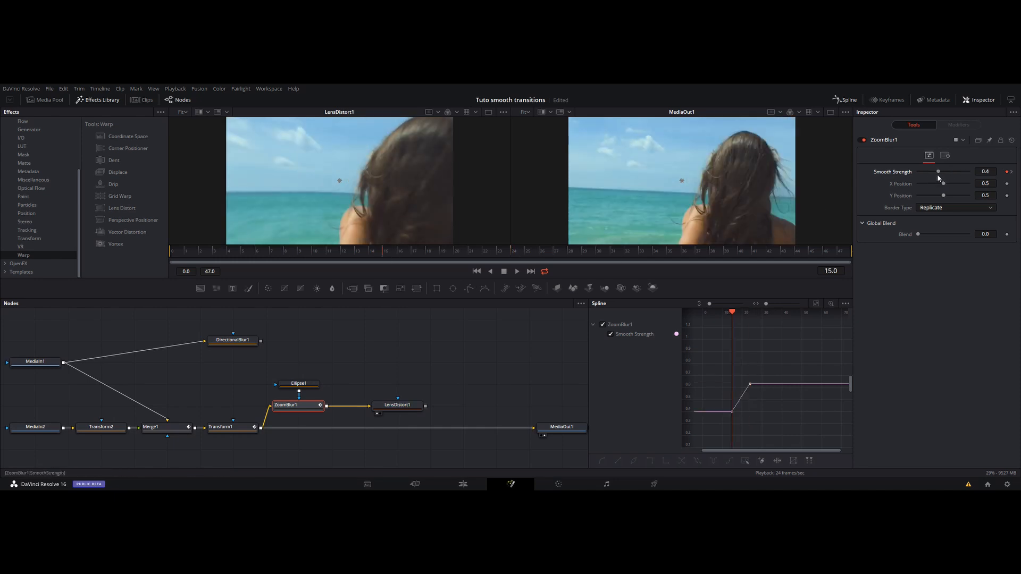
pyautogui.click(542, 252)
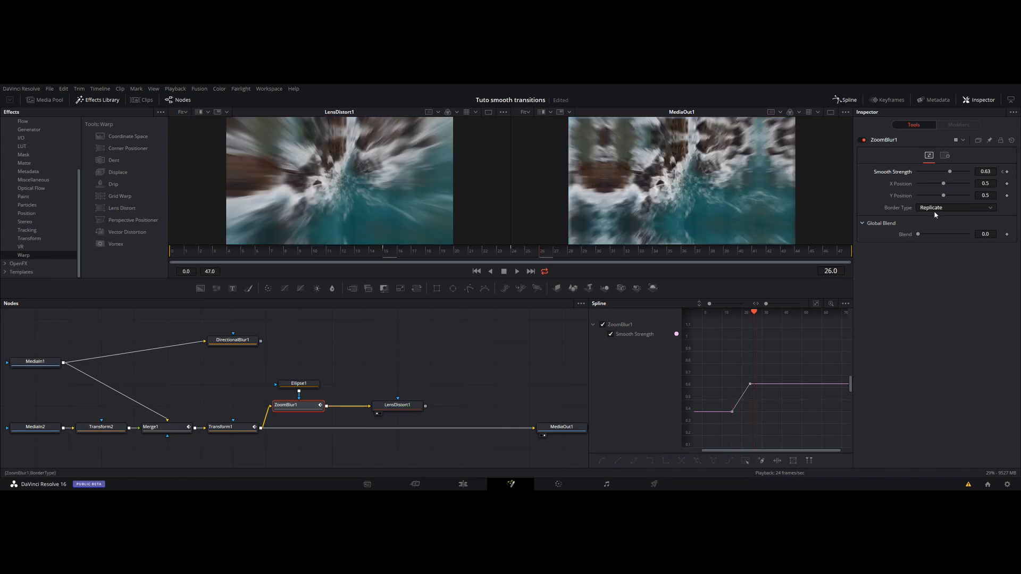
pyautogui.click(1006, 172)
# - Using Transform1's Size curve alongside ZoomBlur1's, go to frame 35 and set Smooth Strength to 0.4 there
pyautogui.keyDown('ctrl'); pyautogui.click(227, 429); pyautogui.keyUp('ctrl')
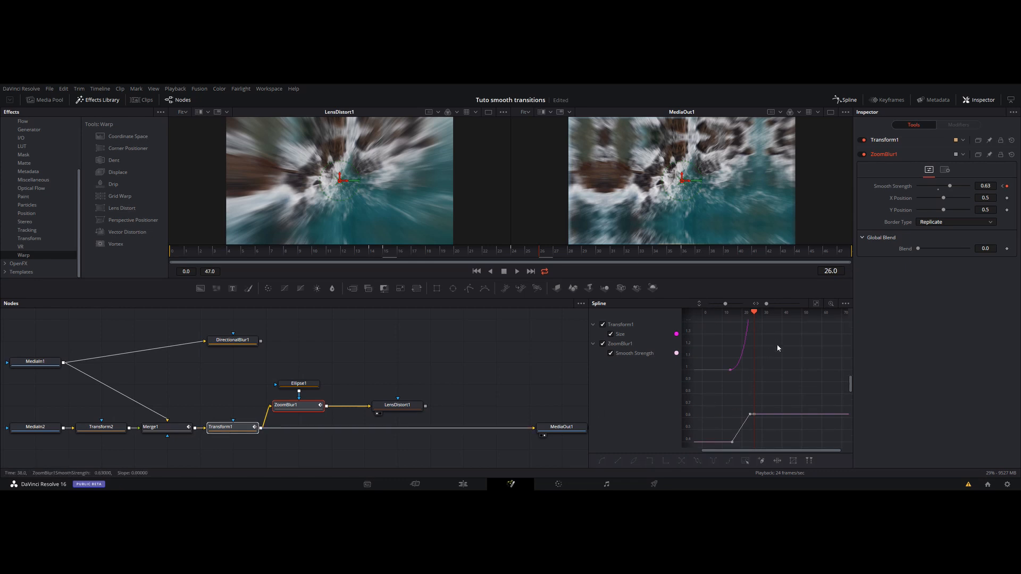
pyautogui.moveTo(739, 398); pyautogui.dragTo(735, 463)
pyautogui.moveTo(755, 361); pyautogui.dragTo(787, 388)
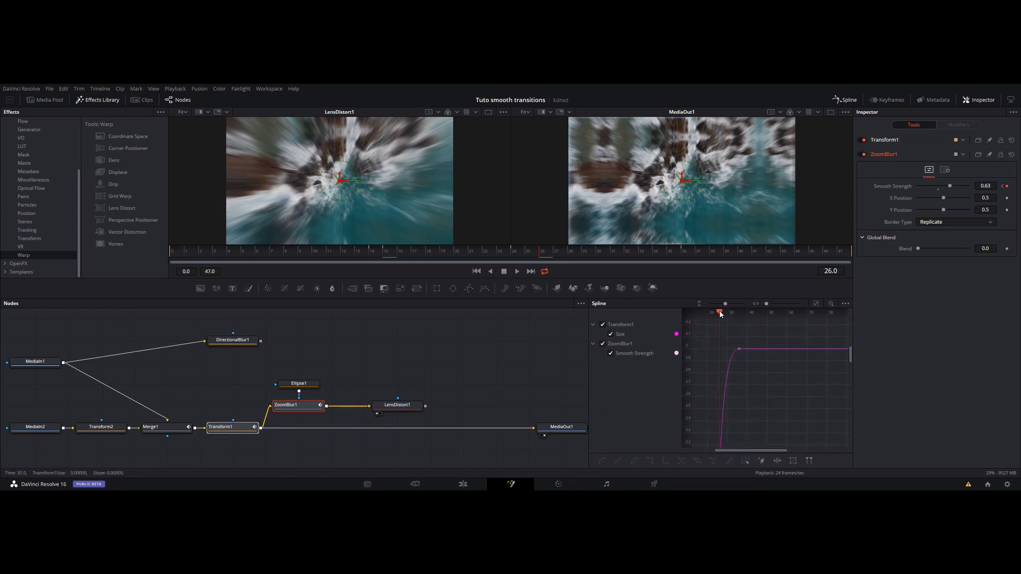
pyautogui.moveTo(721, 314); pyautogui.dragTo(738, 313)
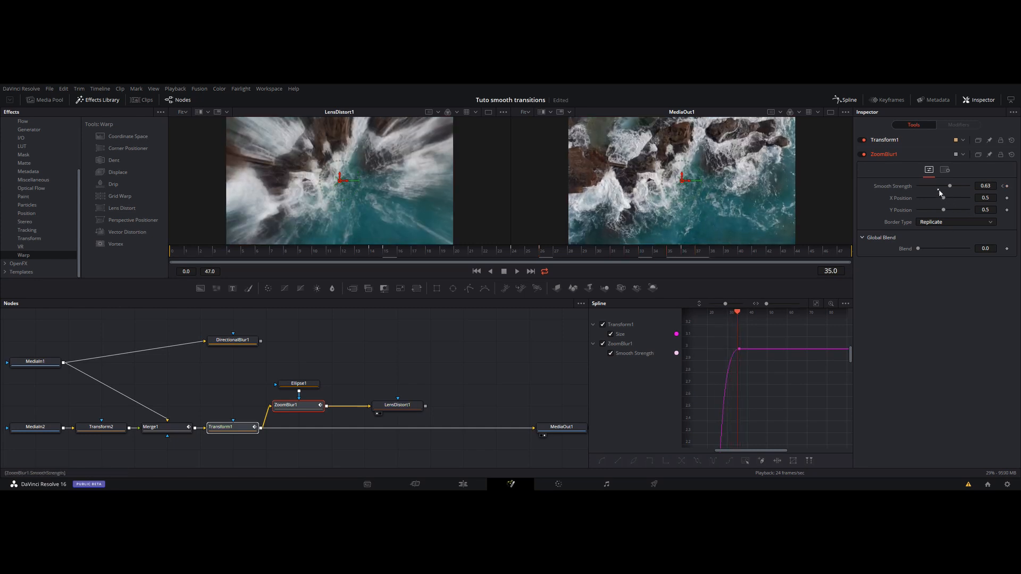
# - Play the transition from frame 0, view ZoomBlur1's output during playback, and stop and scrub to frame 6
pyautogui.click(329, 255)
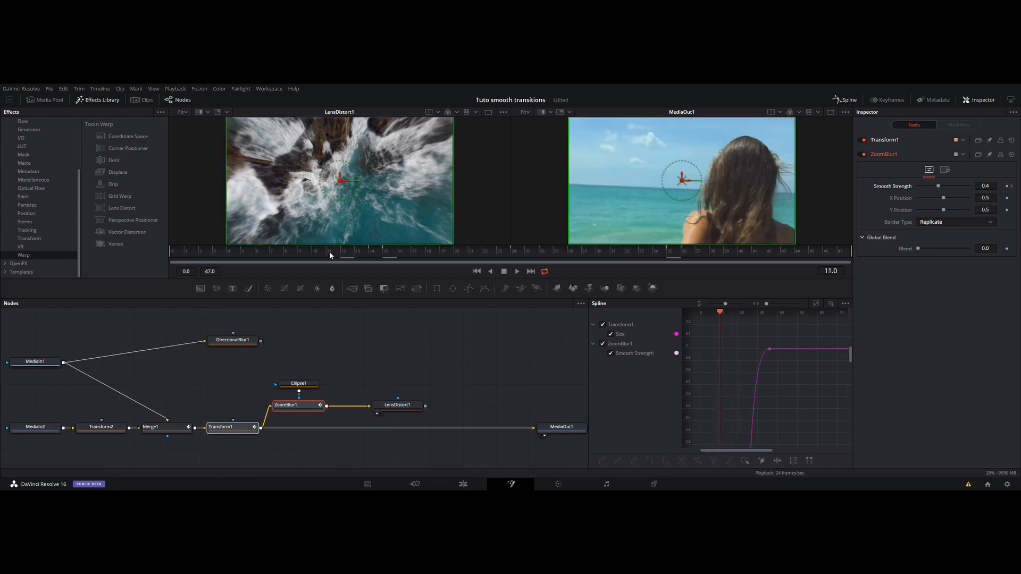
pyautogui.moveTo(330, 256); pyautogui.dragTo(146, 251)
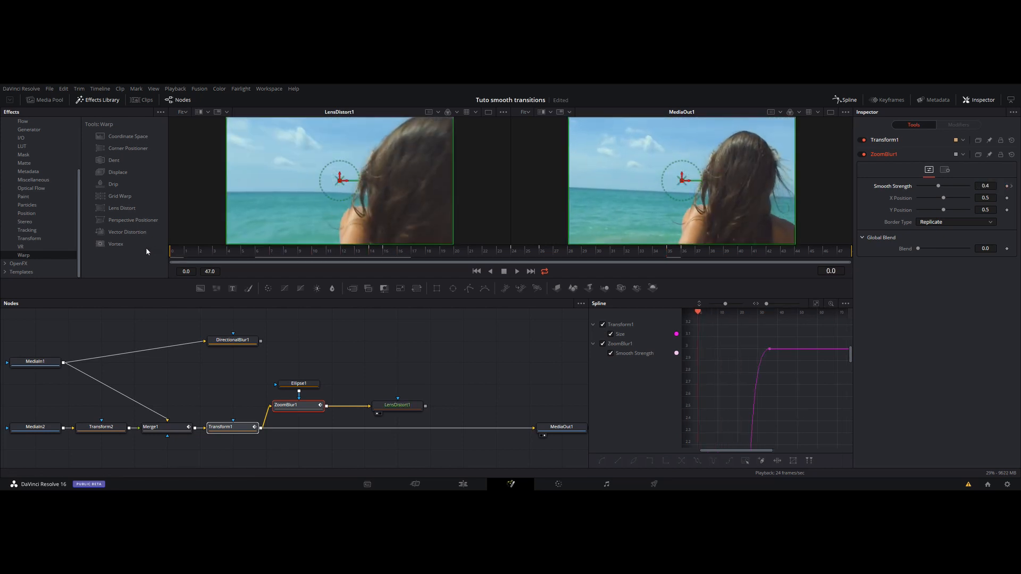
pyautogui.click(516, 272)
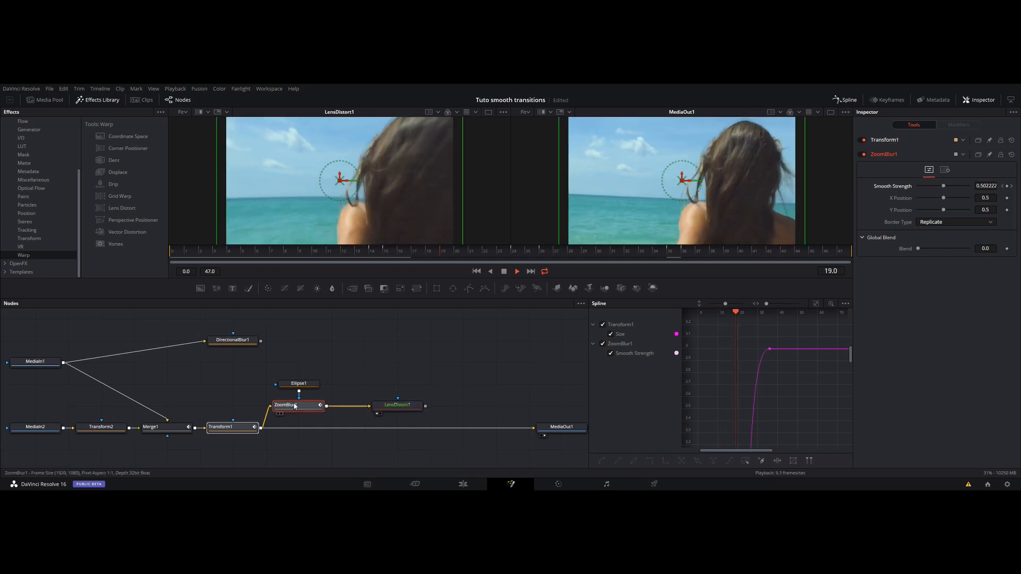
pyautogui.click(278, 413)
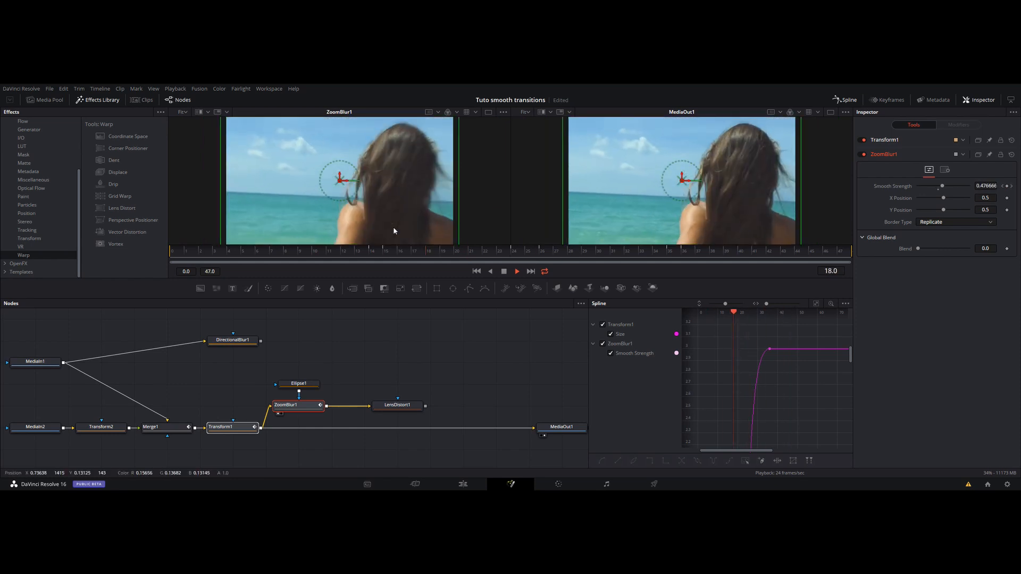
pyautogui.click(502, 272)
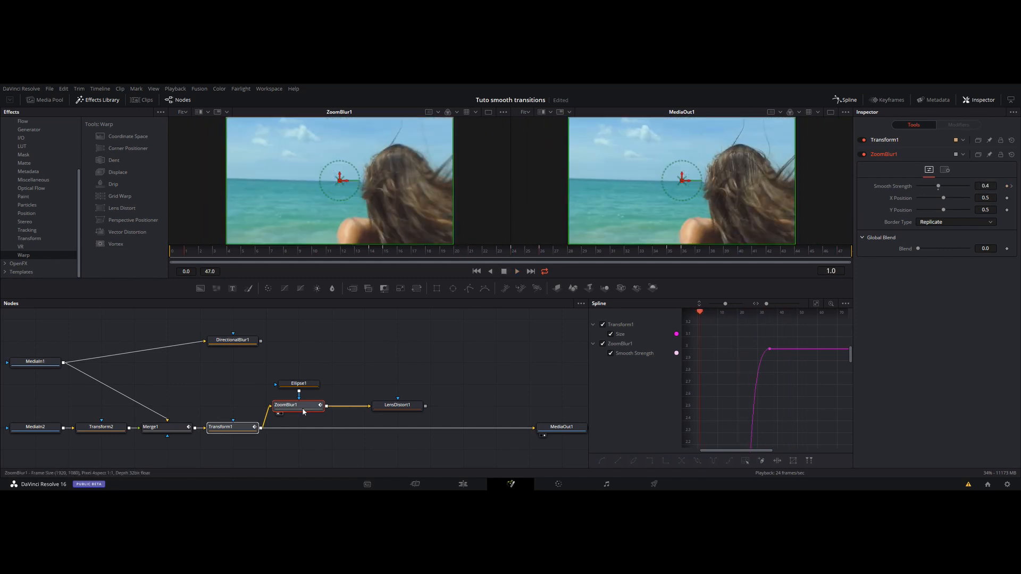
pyautogui.moveTo(348, 249); pyautogui.dragTo(257, 258)
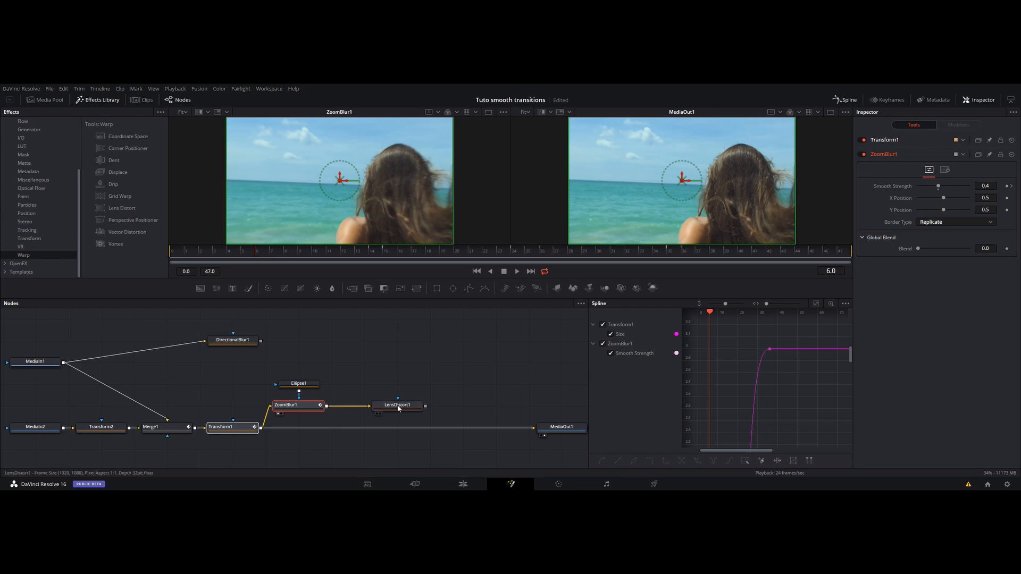
# - Show Transform1's Size curve with LensDistort1 selected, fit the curve, and go to frame 12, just before the curve starts rising
pyautogui.click(398, 407)
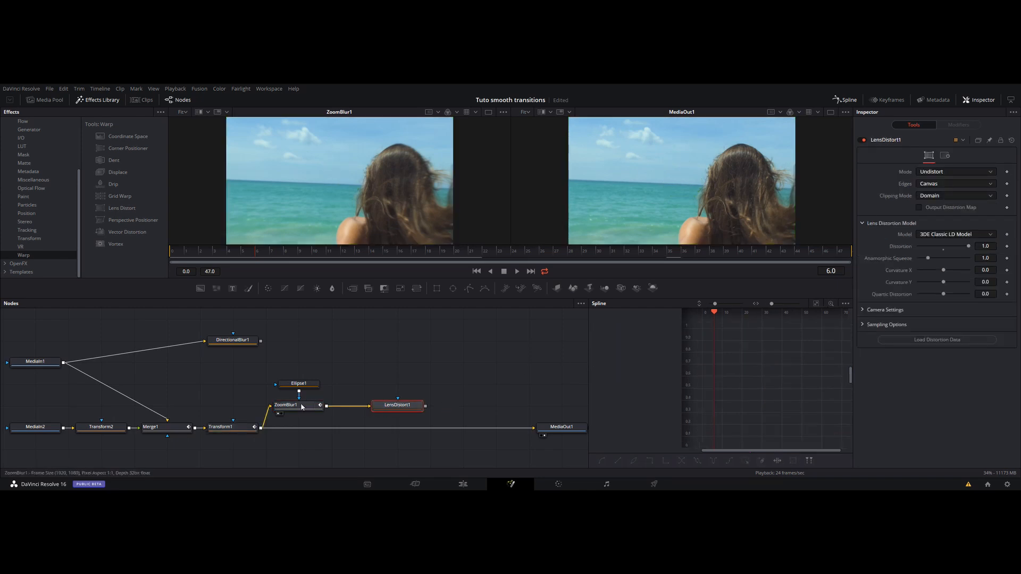
pyautogui.keyDown('ctrl'); pyautogui.click(223, 427); pyautogui.keyUp('ctrl')
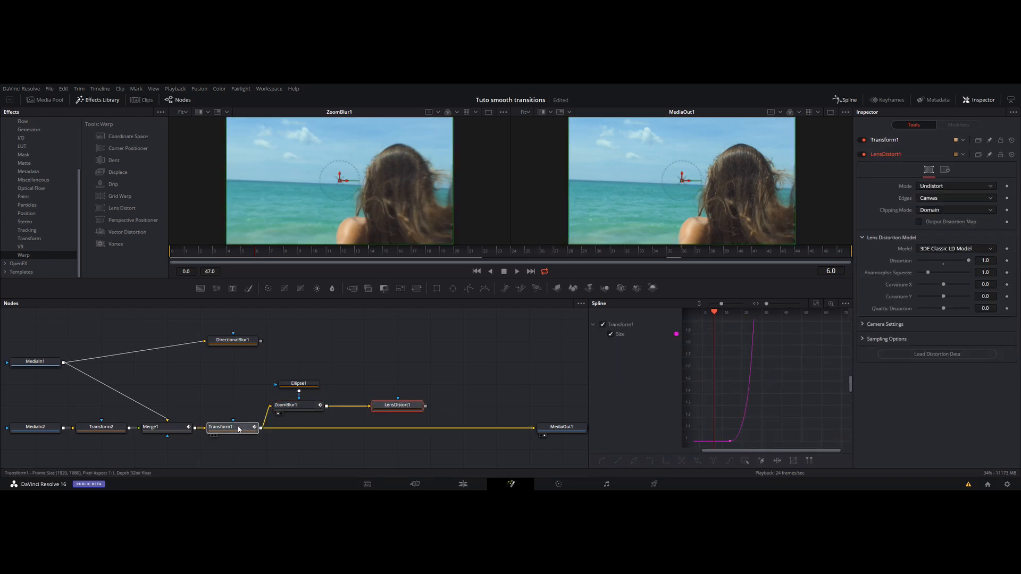
pyautogui.click(816, 304)
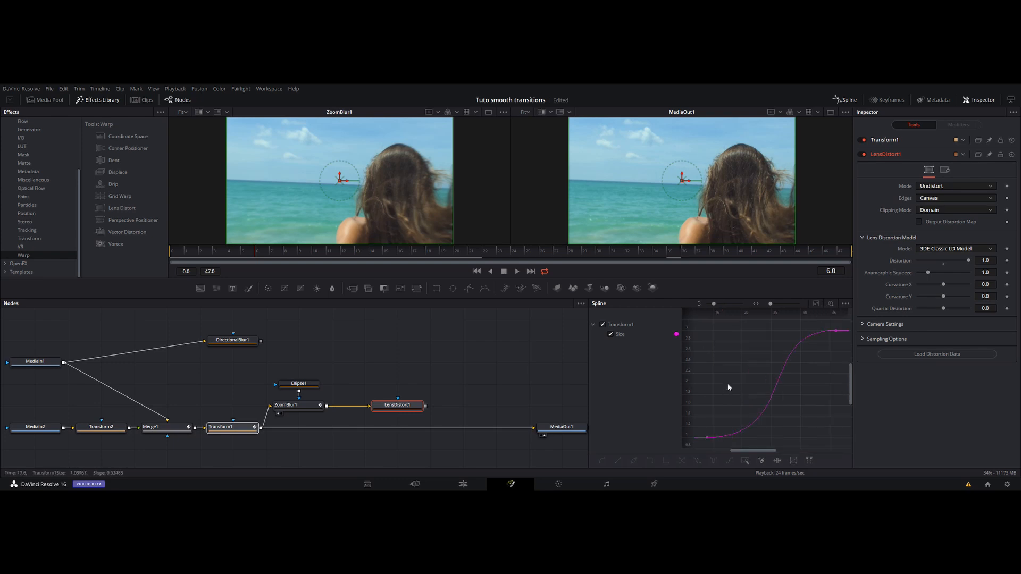
pyautogui.click(372, 254)
pyautogui.click(368, 250)
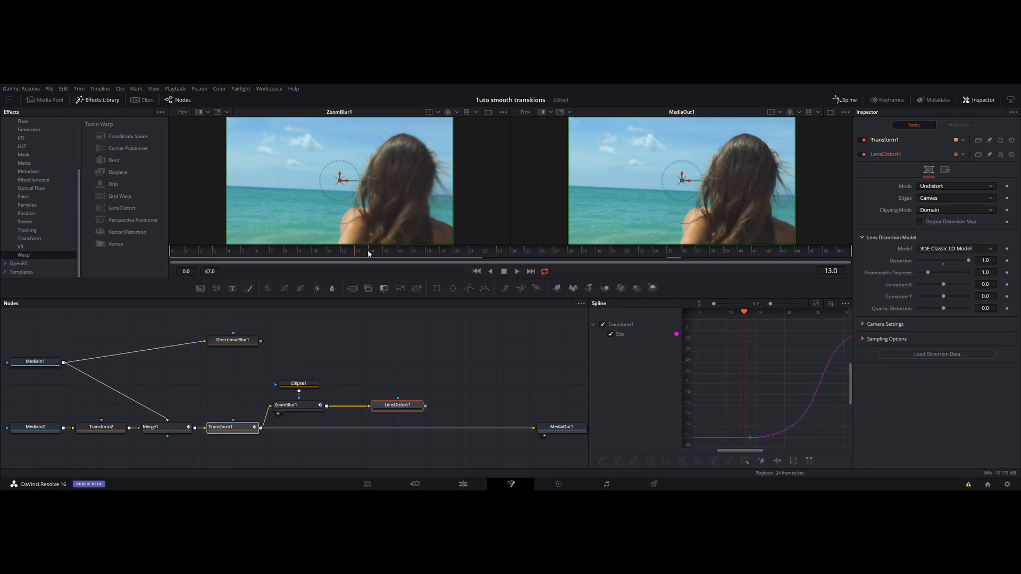
pyautogui.click(350, 254)
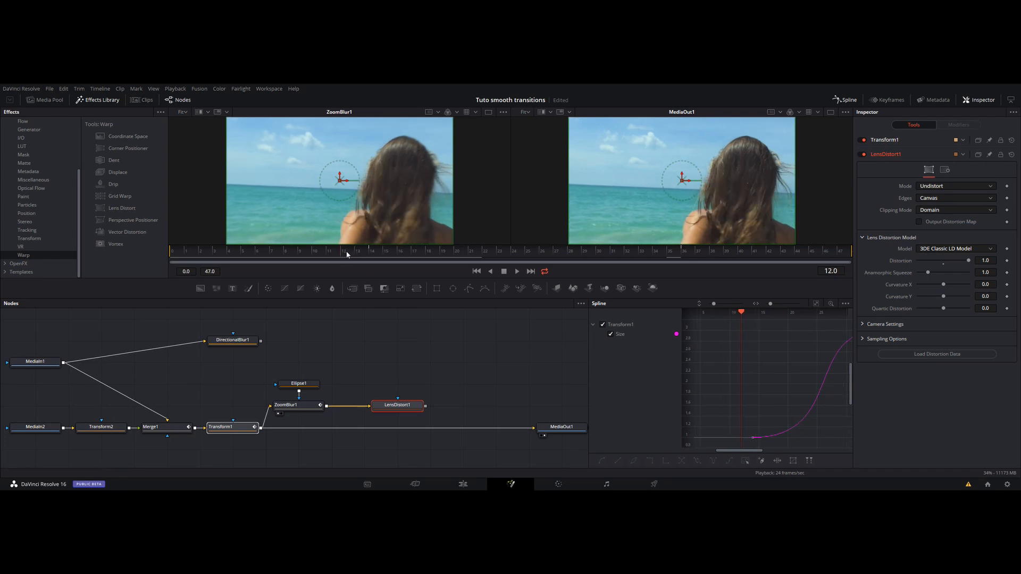
# - Keep Transform1's Size curve as an inactive reference and keyframe LensDistort1's Distortion at 1.0 on frame 25
pyautogui.click(394, 409)
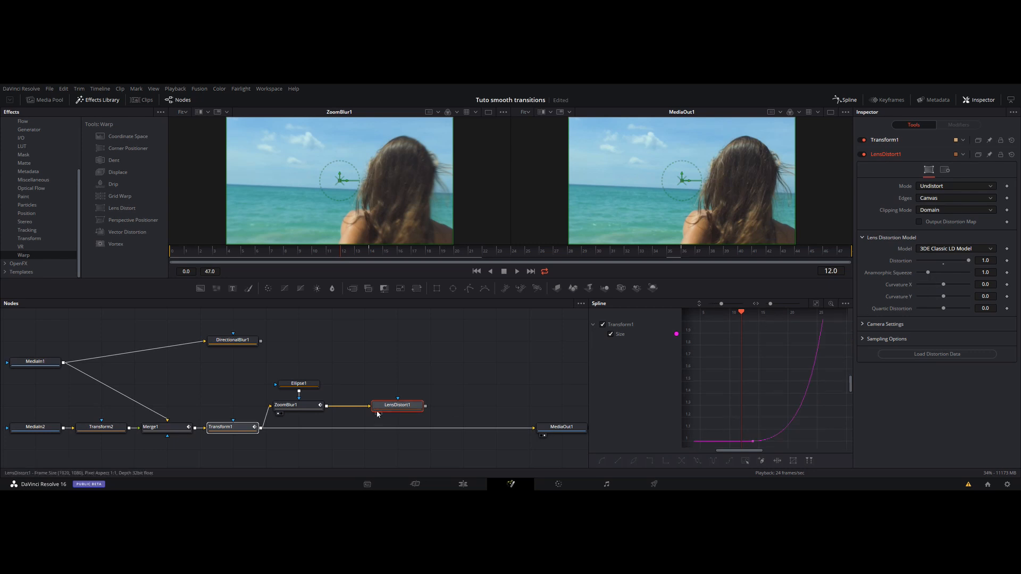
pyautogui.click(238, 428)
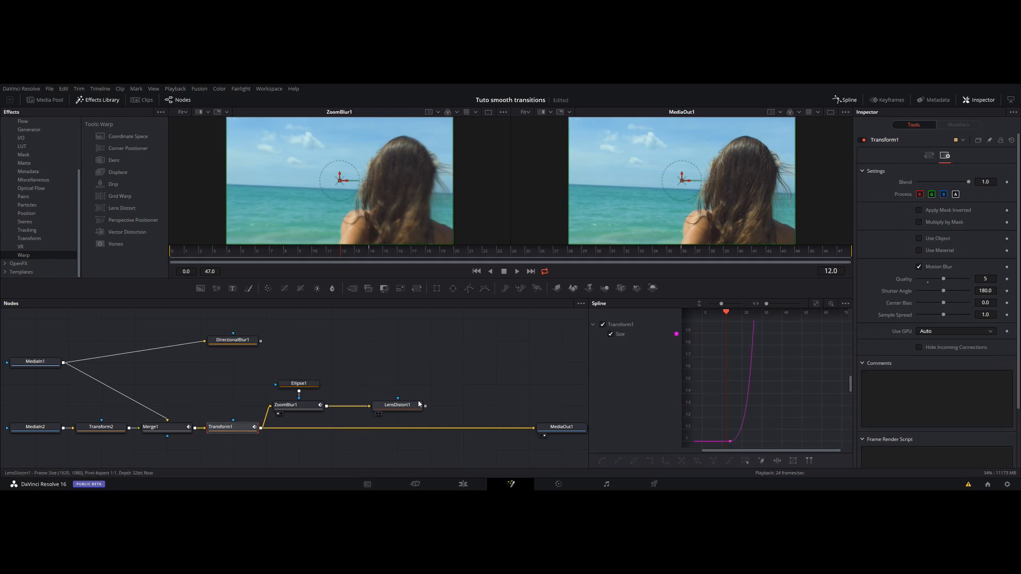
pyautogui.click(396, 410)
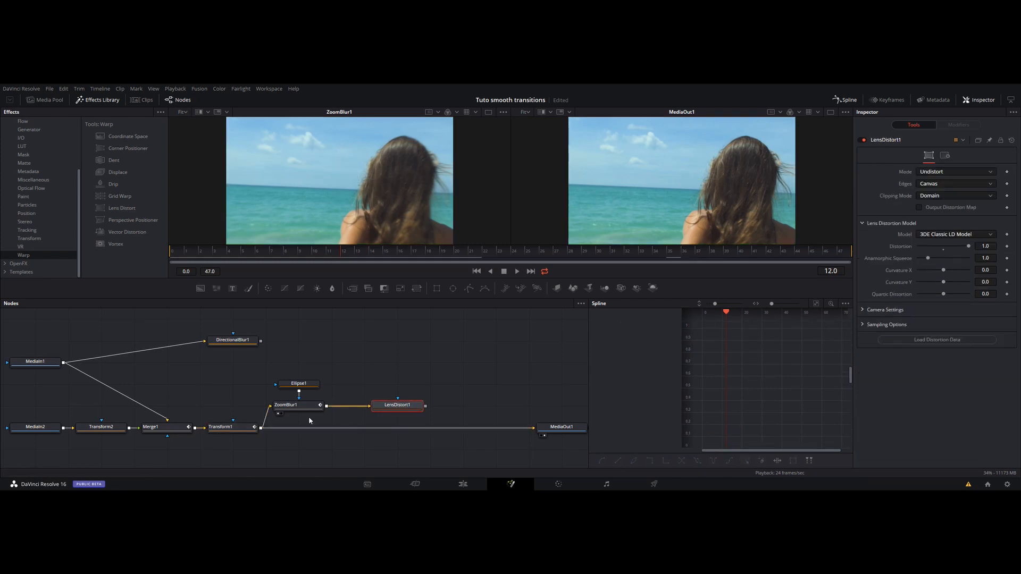
pyautogui.keyDown('ctrl'); pyautogui.click(229, 427); pyautogui.keyUp('ctrl')
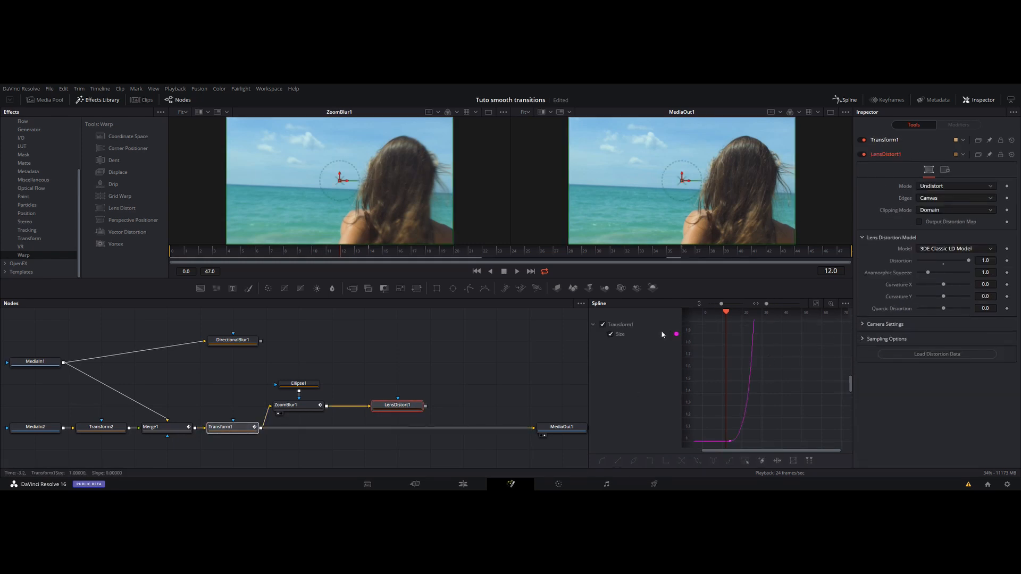
pyautogui.click(611, 335)
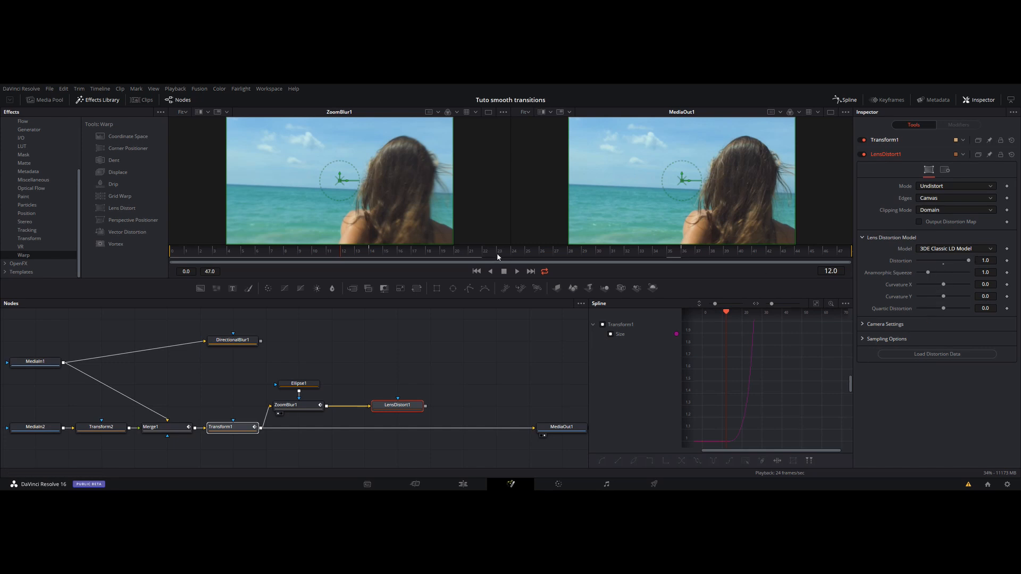
pyautogui.click(526, 255)
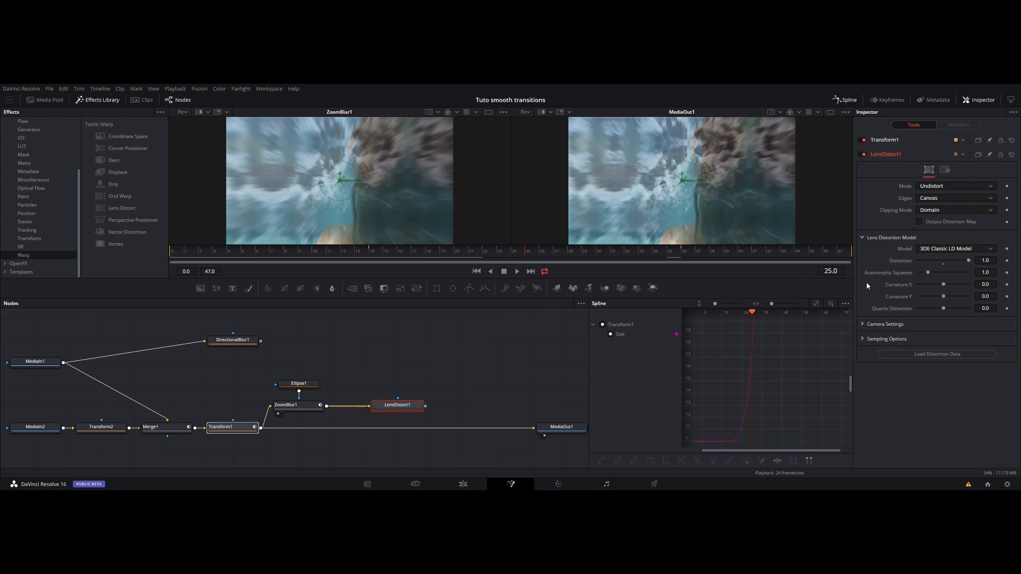
pyautogui.click(1006, 261)
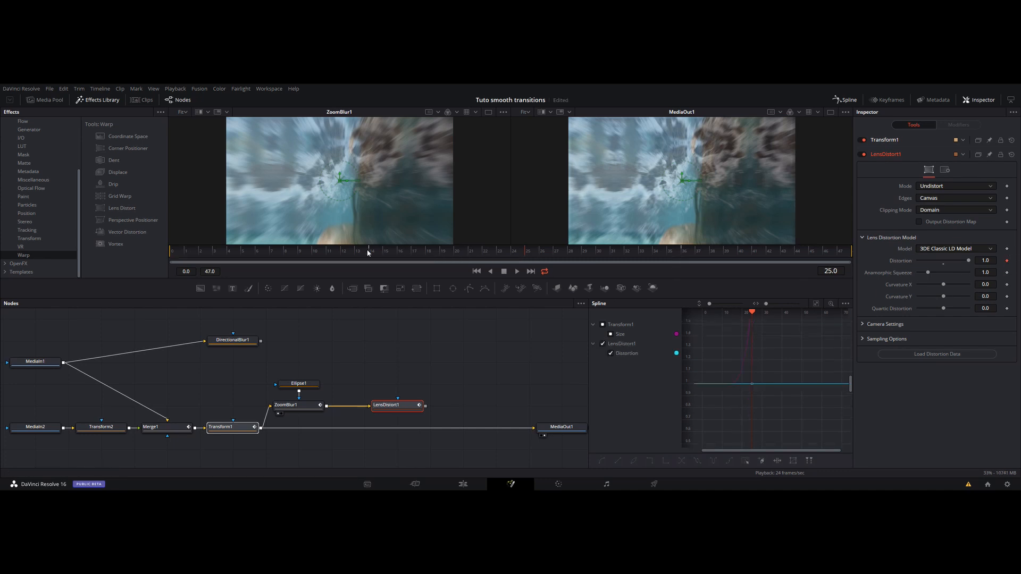
# - Set LensDistort1's Distortion to 0.0 on frame 12 and on frame 38
pyautogui.click(367, 253)
pyautogui.moveTo(358, 254); pyautogui.dragTo(340, 254)
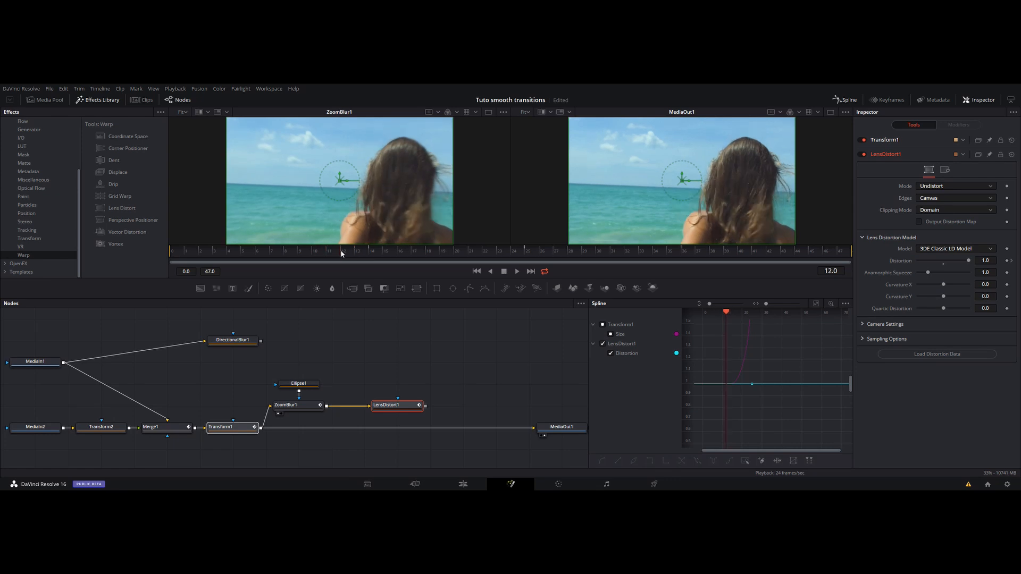
pyautogui.click(943, 264)
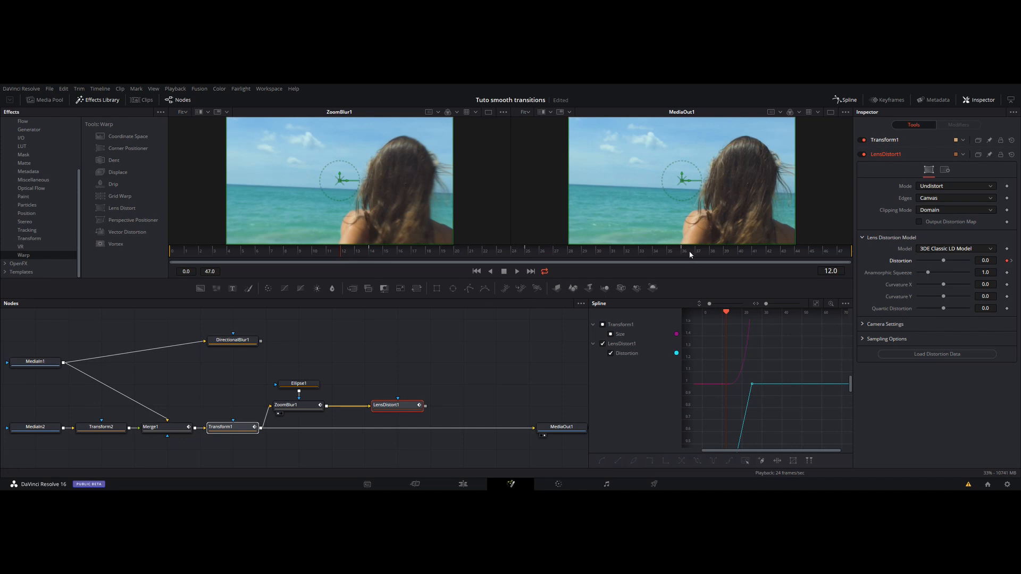
pyautogui.moveTo(690, 255); pyautogui.dragTo(714, 250)
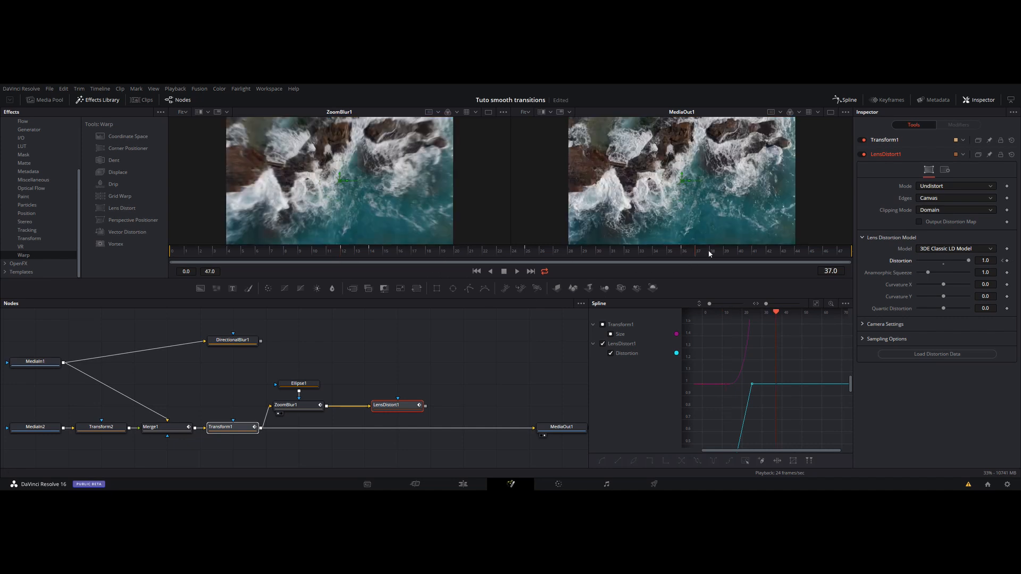
pyautogui.click(943, 265)
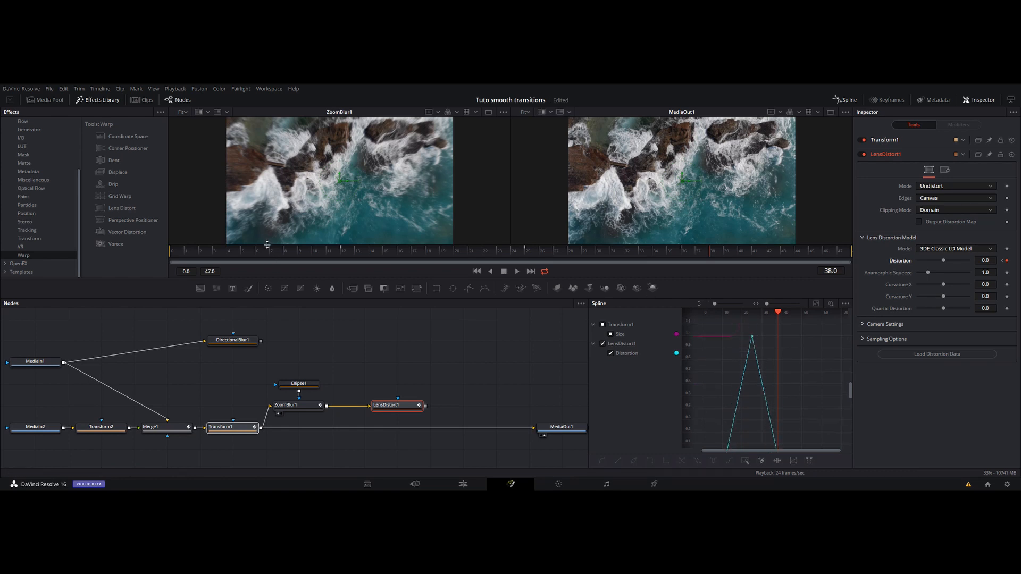
# - Play the transition from the start, view LensDistort1's output in place of ZoomBlur1's, and replay it before stopping
pyautogui.click(477, 271)
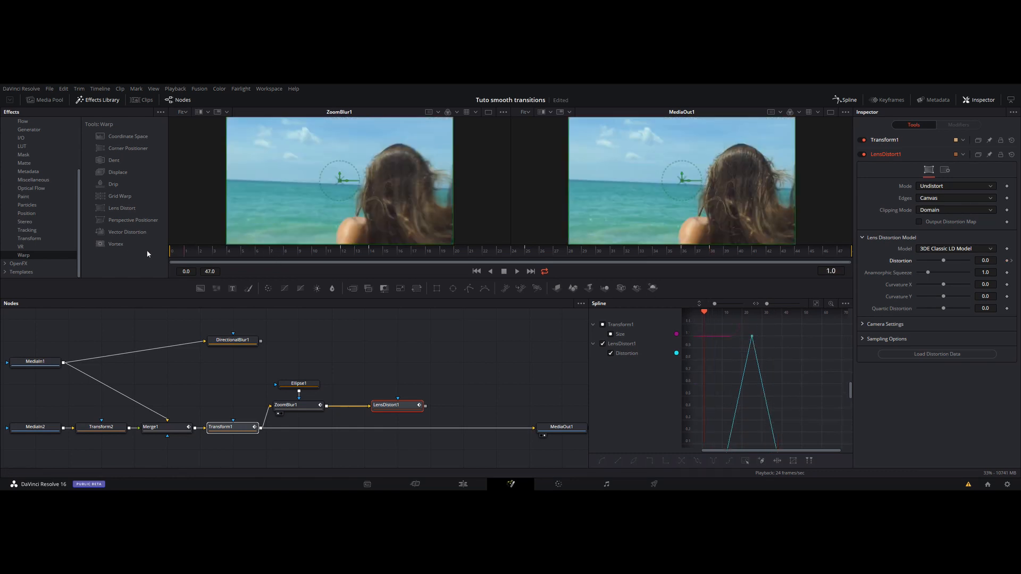
pyautogui.click(517, 271)
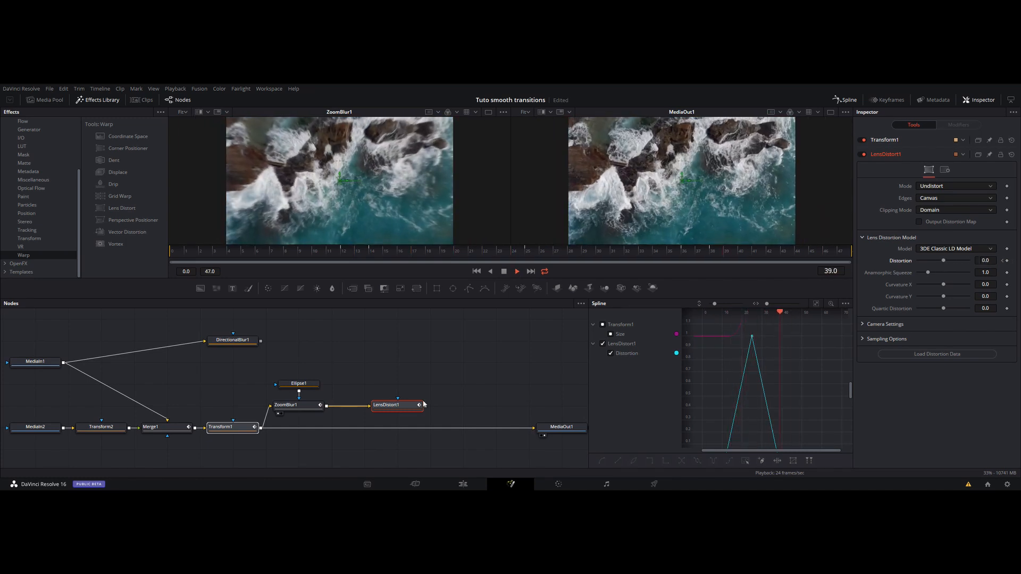
pyautogui.press('space')
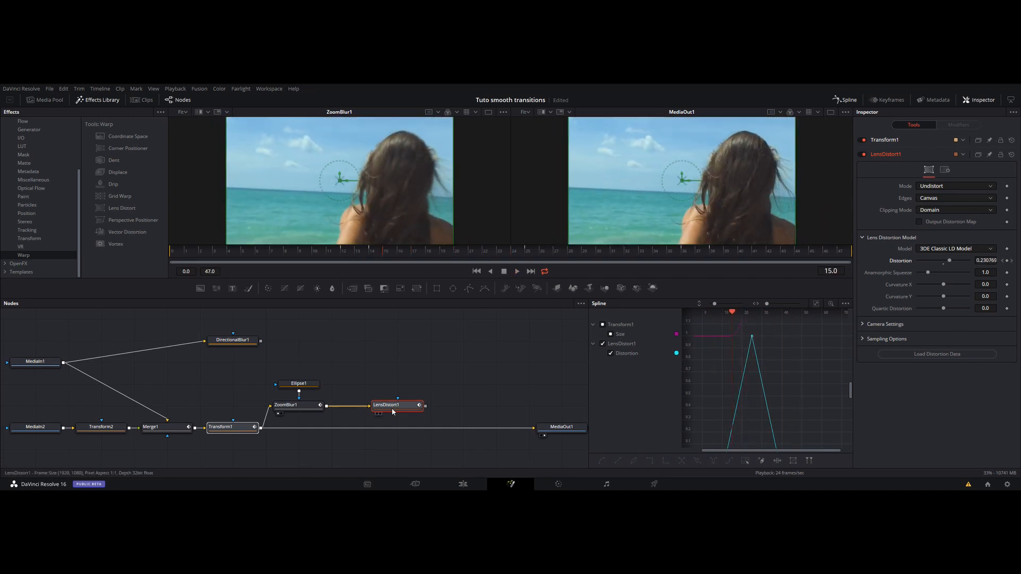
pyautogui.press('1')
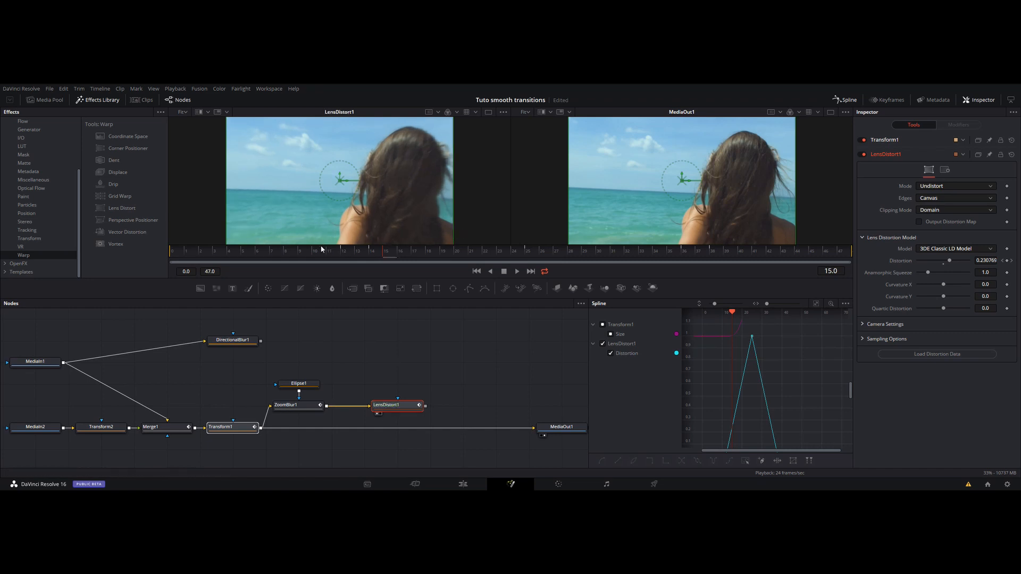
pyautogui.click(476, 271)
pyautogui.click(517, 271)
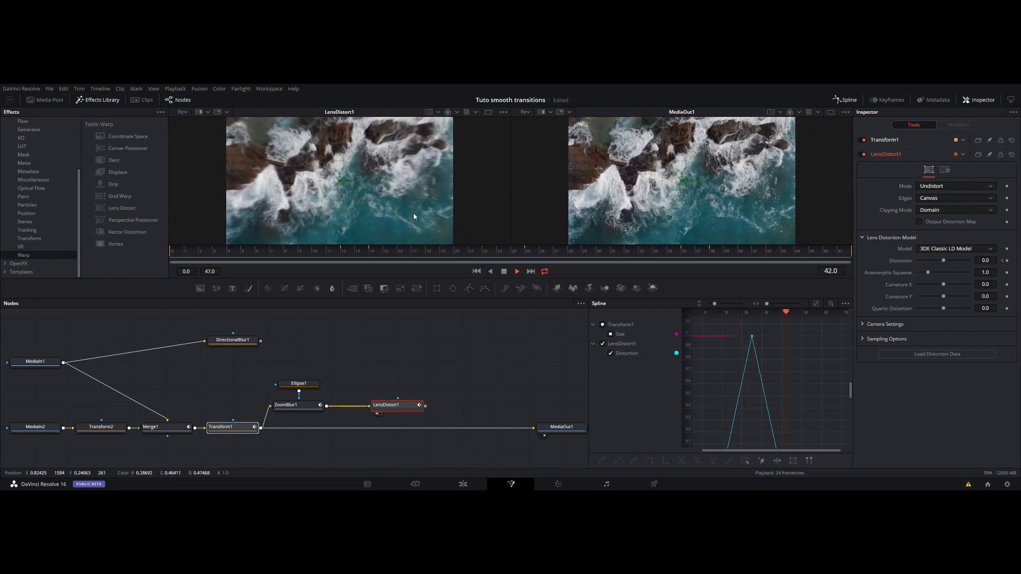
pyautogui.click(504, 272)
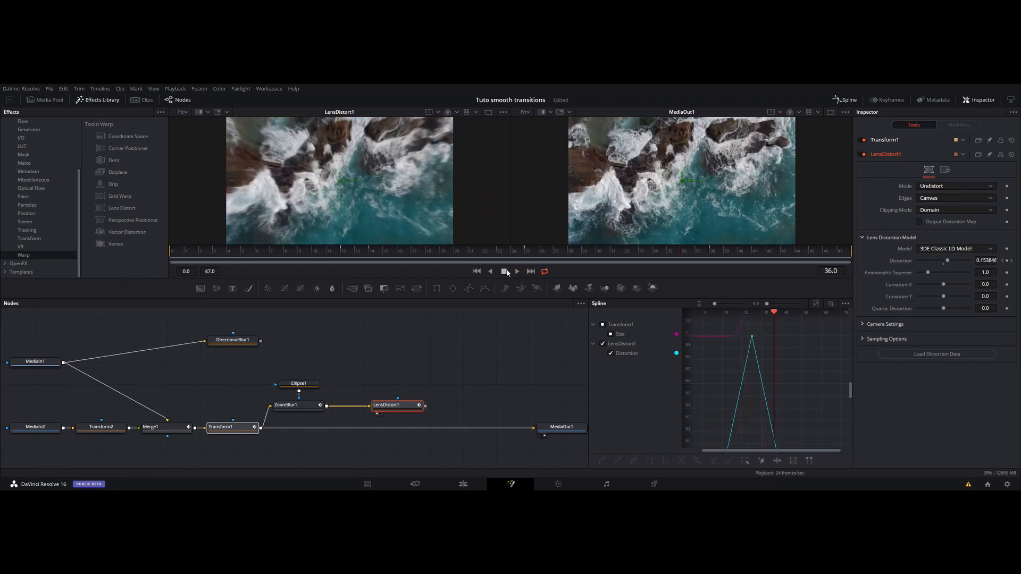
# - Move MediaOut1 farther from LensDistort1 to make room in the node graph, and scrub to frame 16
pyautogui.moveTo(481, 375); pyautogui.dragTo(377, 365)
pyautogui.moveTo(455, 419); pyautogui.dragTo(521, 419)
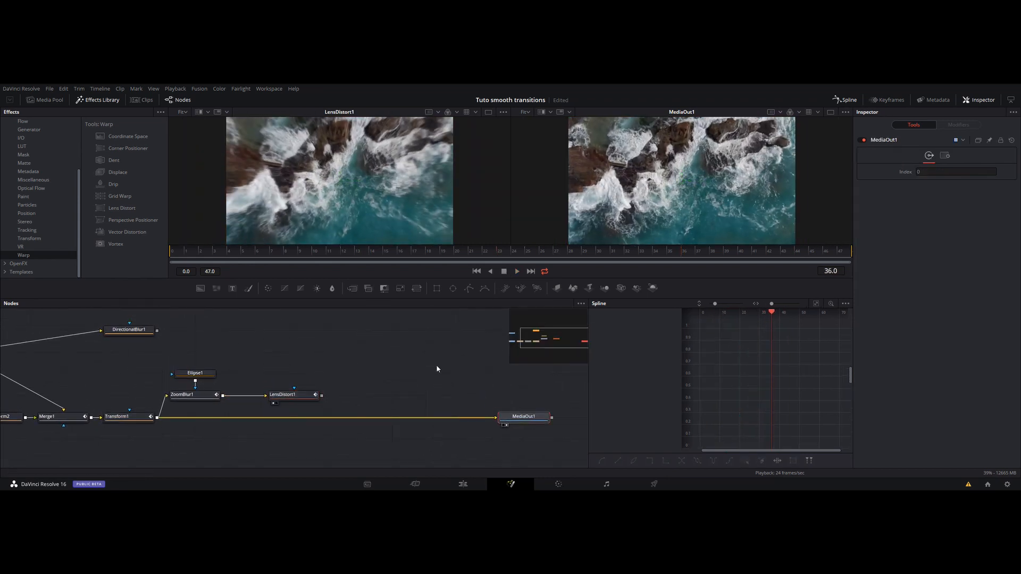
pyautogui.moveTo(392, 341); pyautogui.dragTo(478, 385)
pyautogui.moveTo(425, 353); pyautogui.dragTo(403, 338)
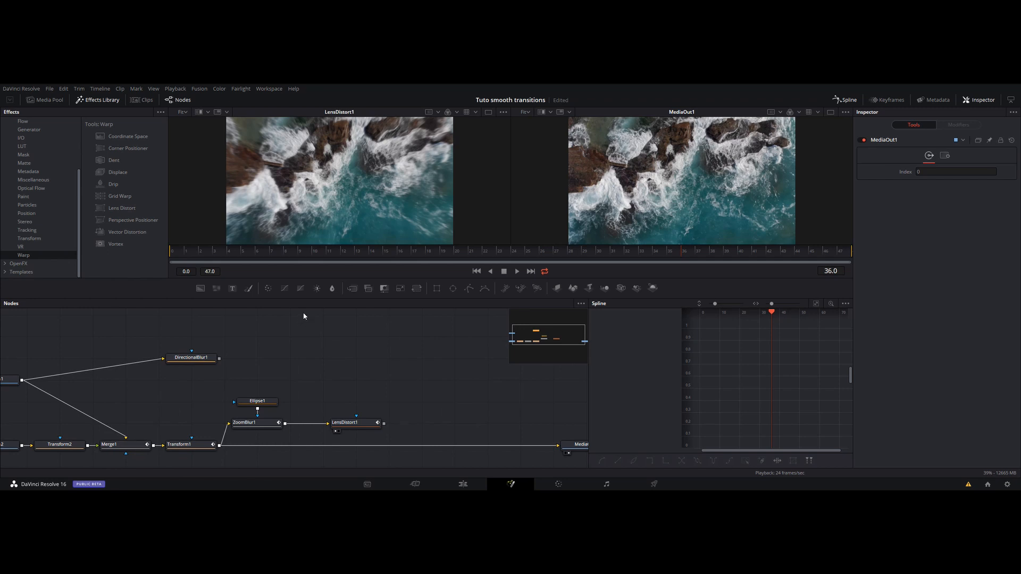
pyautogui.moveTo(407, 259); pyautogui.dragTo(396, 277)
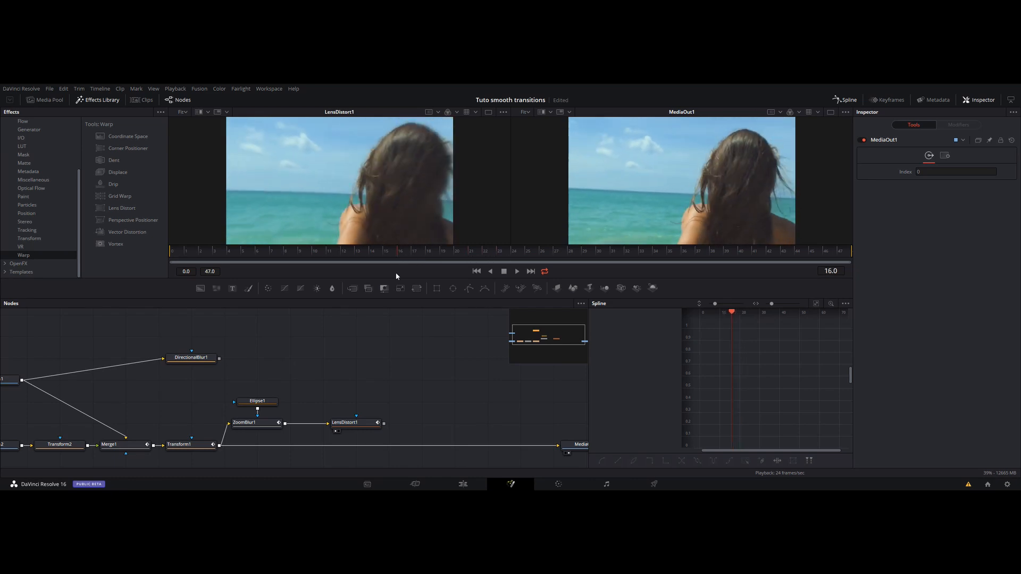
pyautogui.hotkey('shift', 'space')
pyautogui.write('dire')
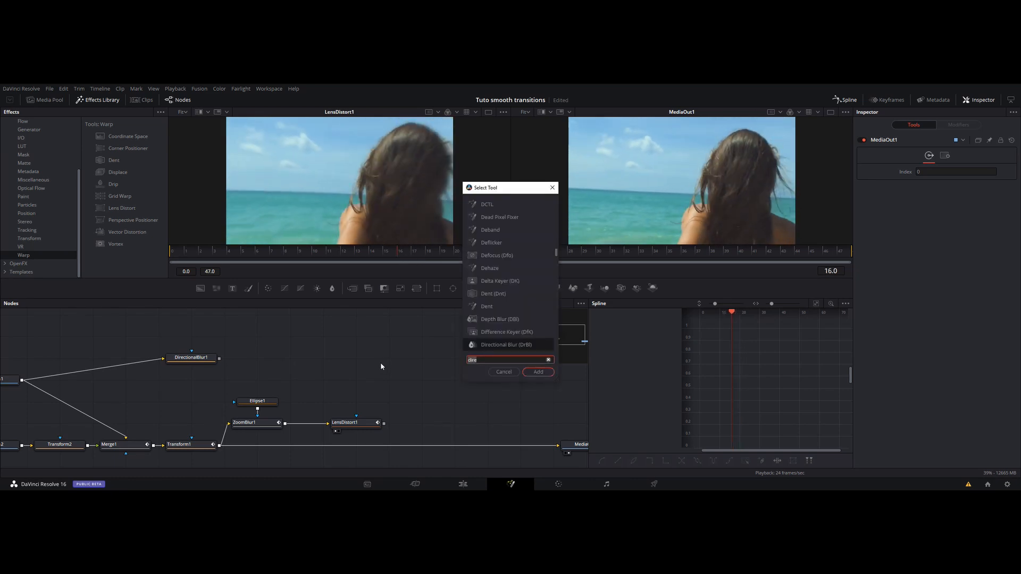
pyautogui.press('BackSpace')
pyautogui.press('BackSpace')
pyautogui.press('BackSpace')
pyautogui.press('BackSpace')
pyautogui.write('chrom')
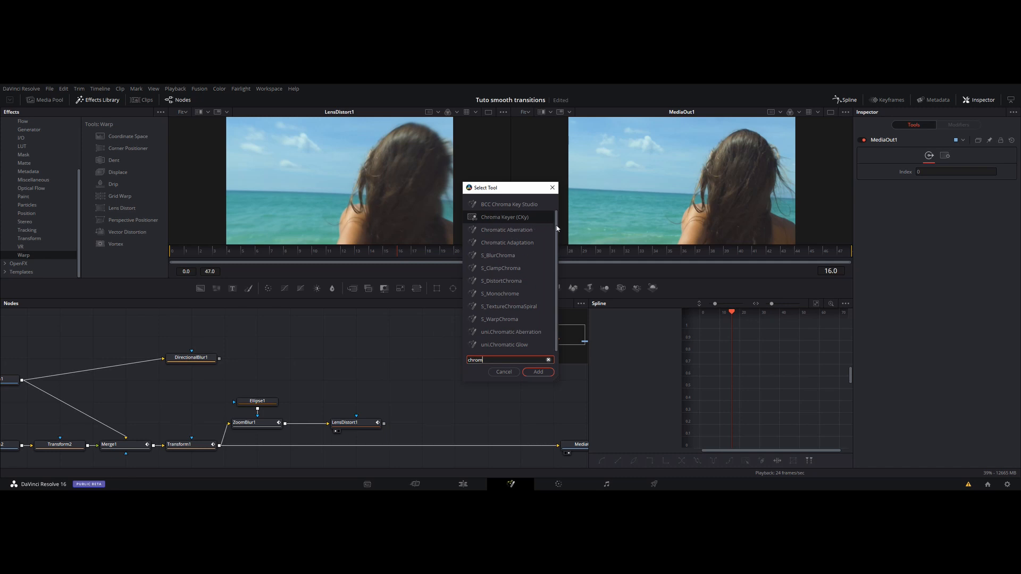
pyautogui.click(555, 253)
pyautogui.click(500, 374)
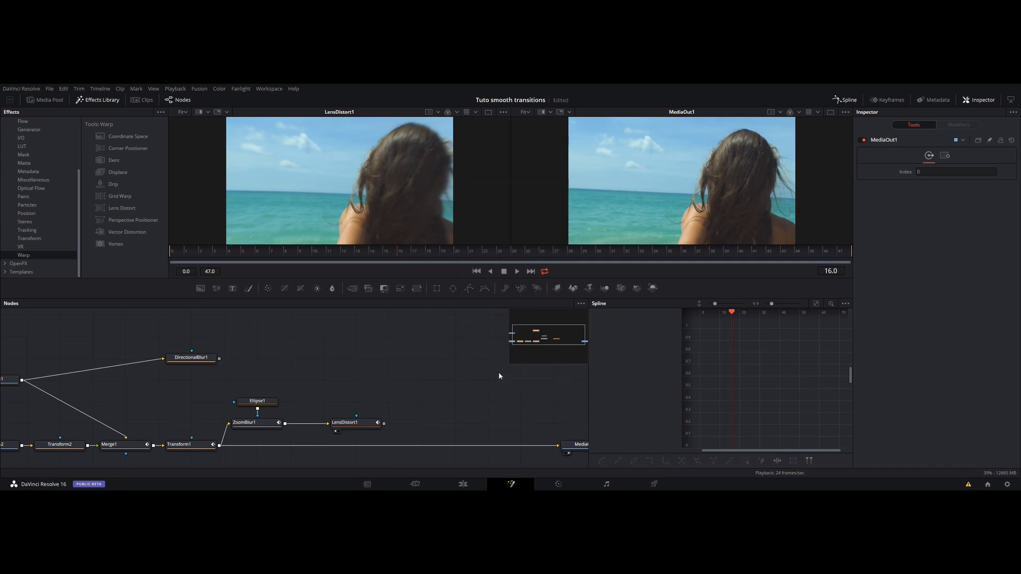
# - Add the Chromatic aberration tool from the Templates' Tools category and place its node above LensDistort1
pyautogui.click(5, 271)
pyautogui.scroll(-3, 47, 232)
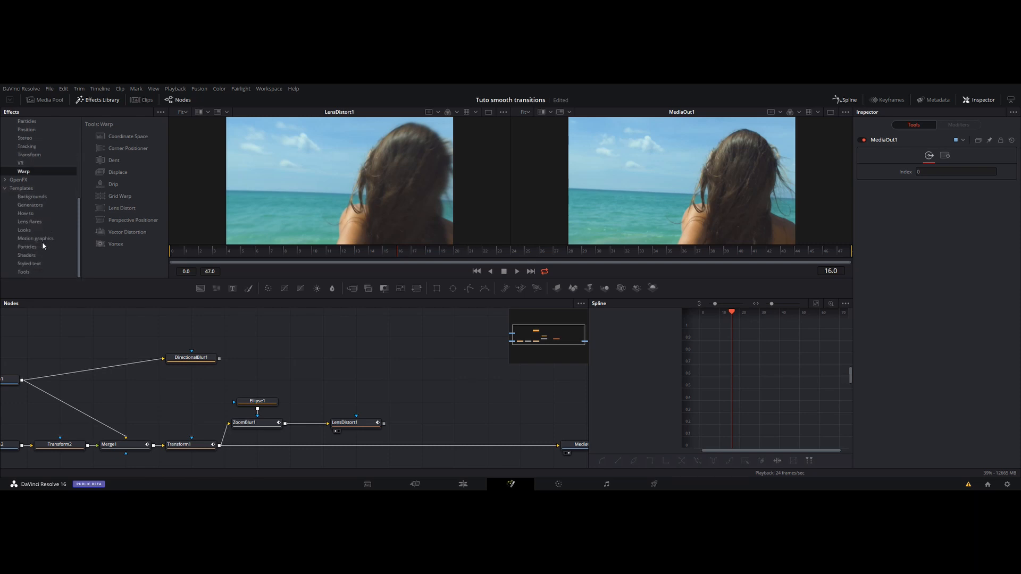
pyautogui.click(22, 272)
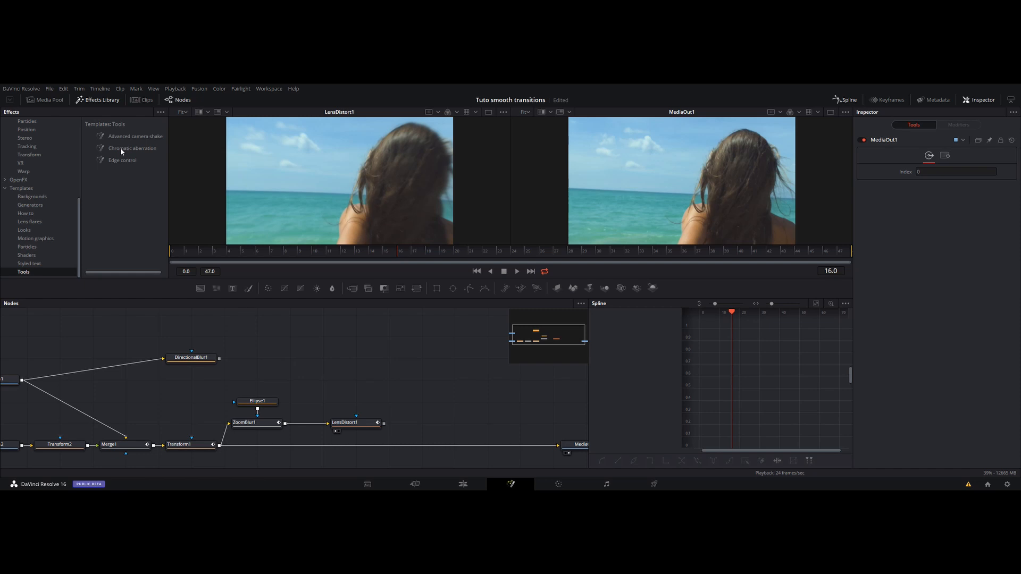
pyautogui.moveTo(120, 148); pyautogui.dragTo(387, 365)
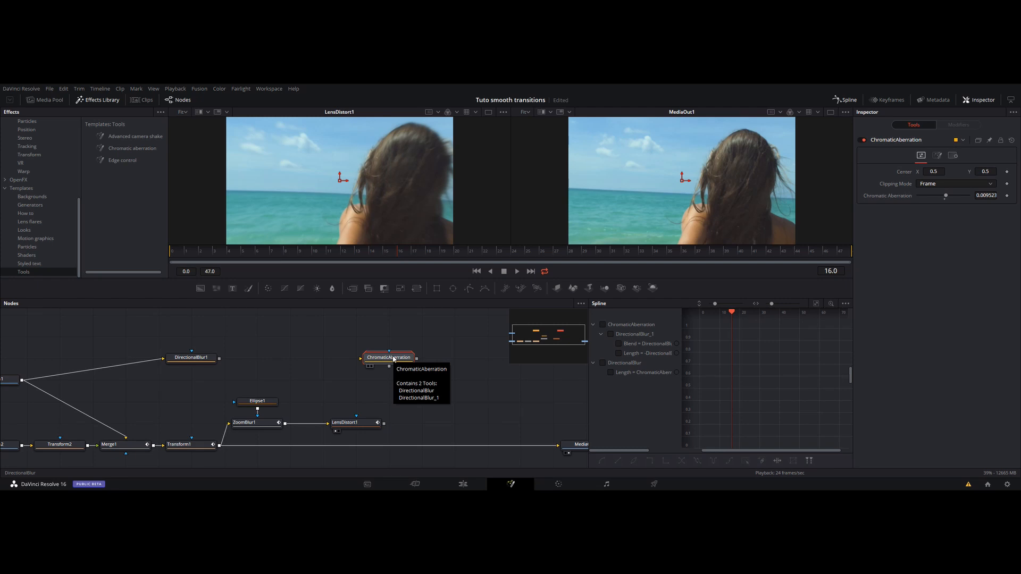
pyautogui.moveTo(393, 359); pyautogui.dragTo(361, 359)
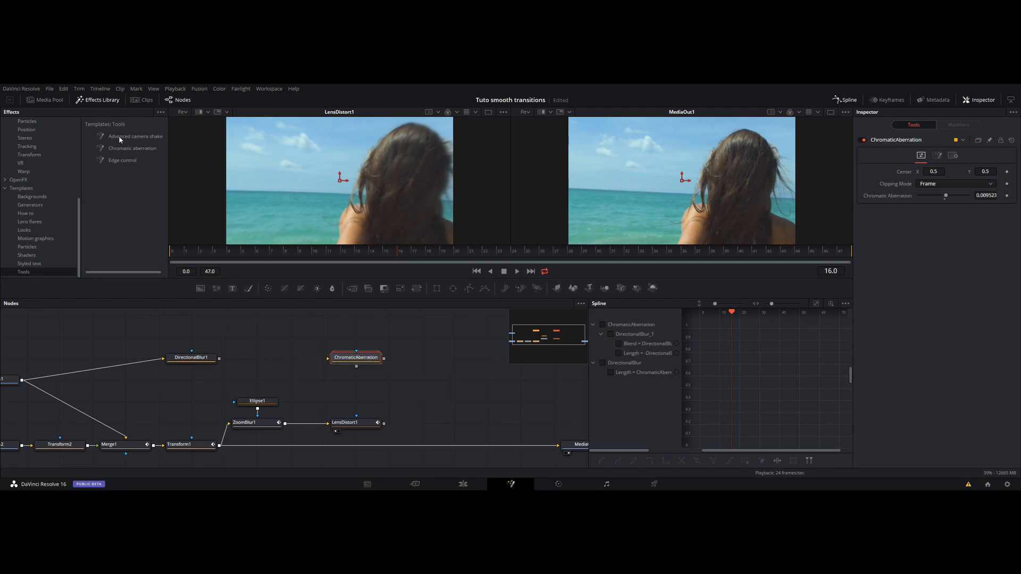
# - Ungroup the ChromaticAberration node and inspect the settings of its two directional blur nodes
pyautogui.rightClick(367, 359)
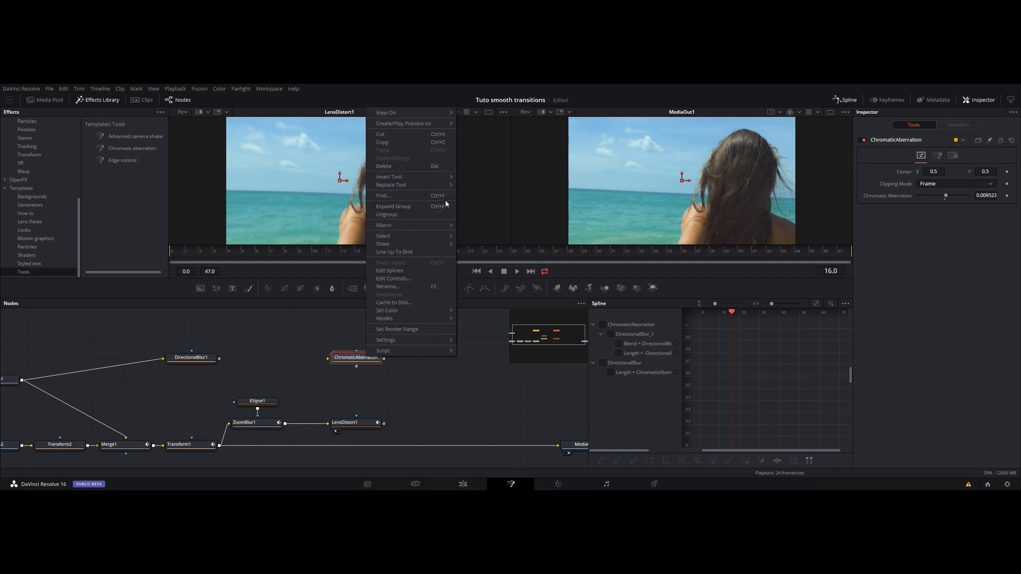
pyautogui.click(388, 214)
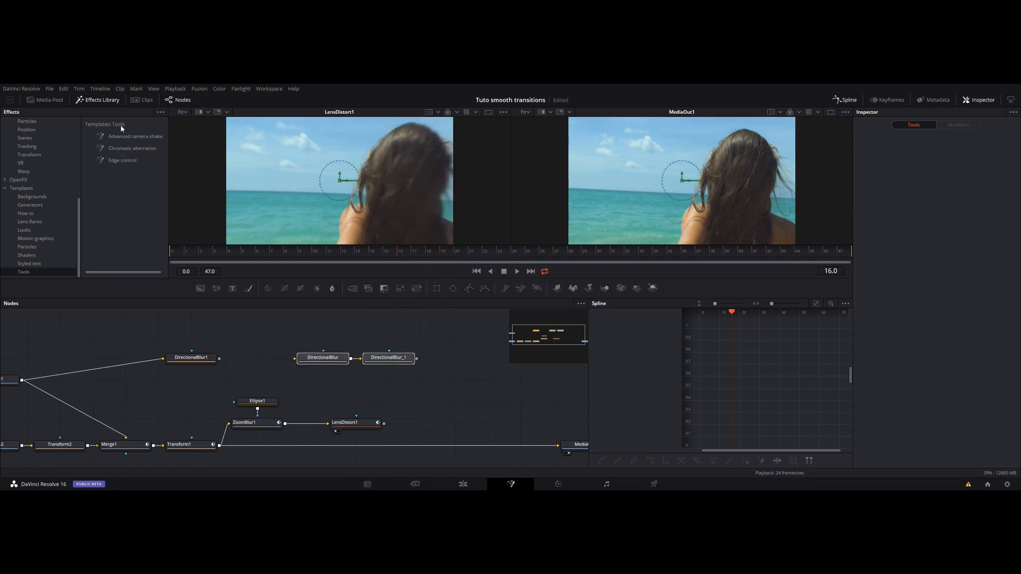
pyautogui.click(336, 357)
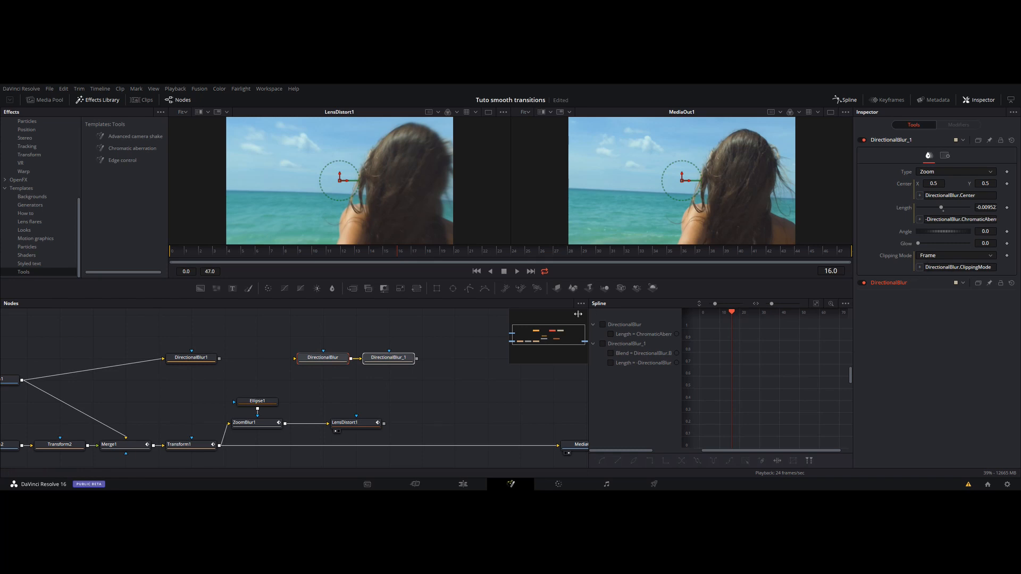
# - Replace the two ungrouped directional blur nodes with a fresh Chromatic aberration tool connected to LensDistort1's output
pyautogui.click(393, 341)
pyautogui.click(394, 359)
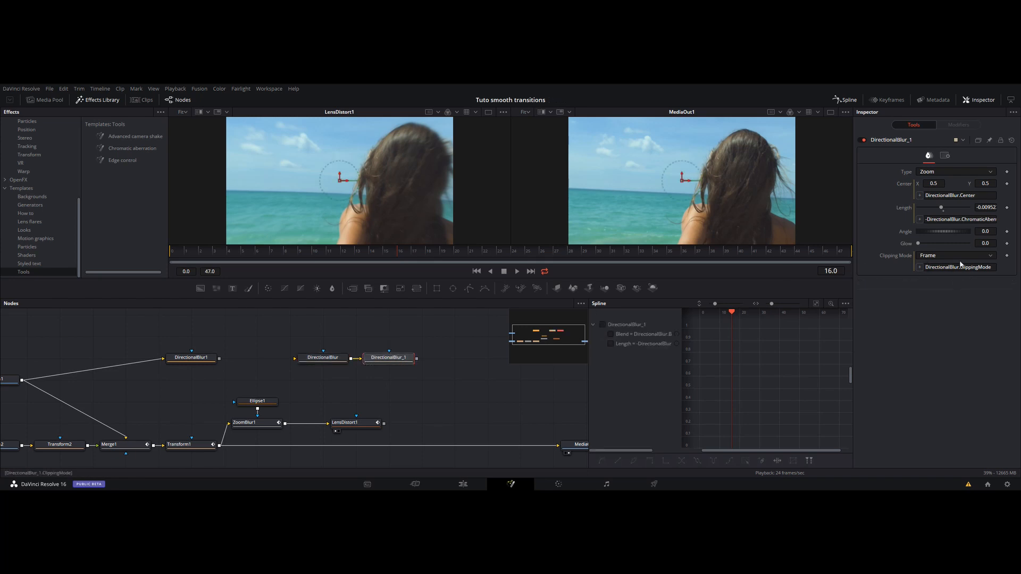
pyautogui.moveTo(309, 321); pyautogui.dragTo(413, 375)
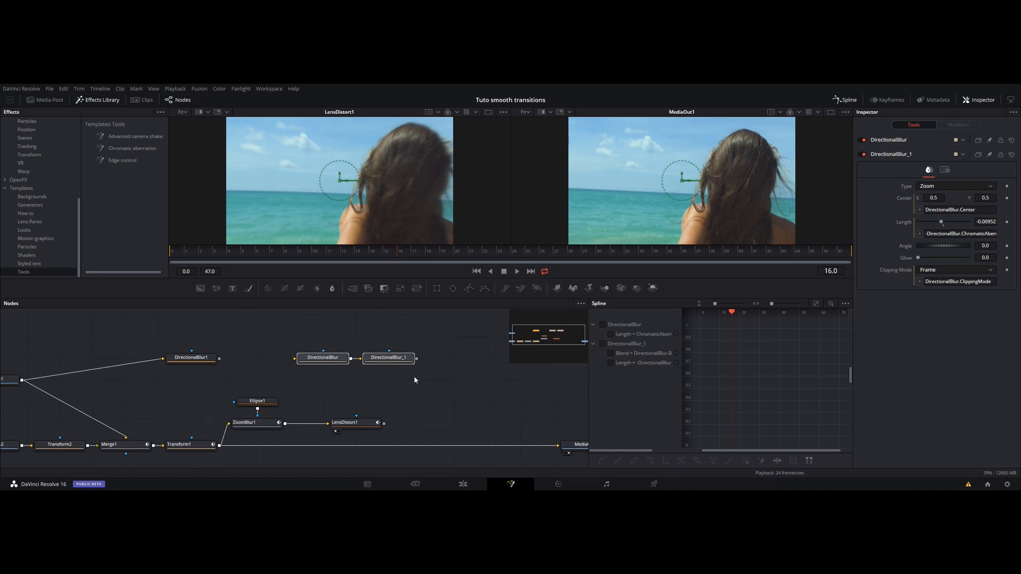
pyautogui.press('Delete')
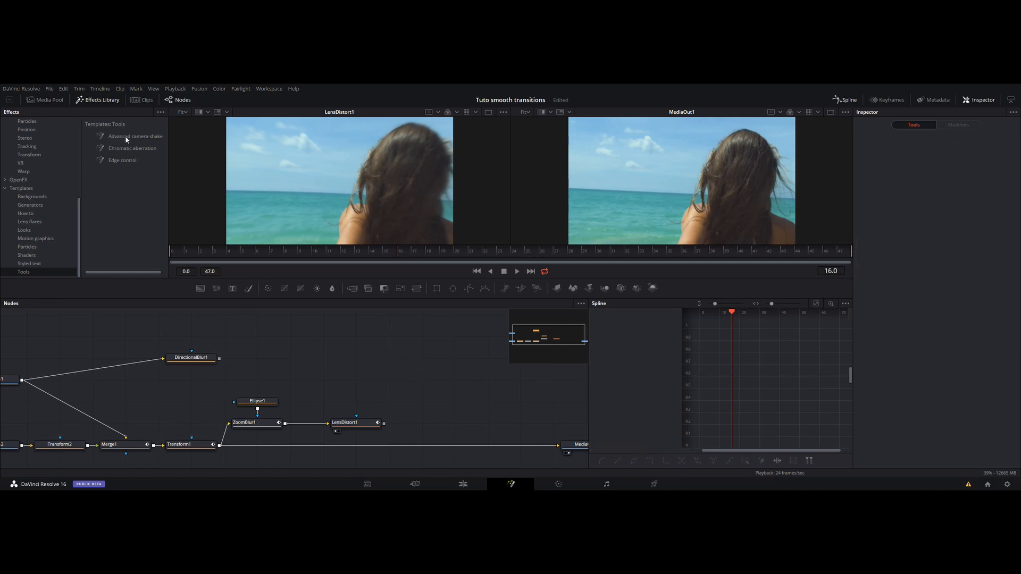
pyautogui.moveTo(132, 149); pyautogui.dragTo(464, 426)
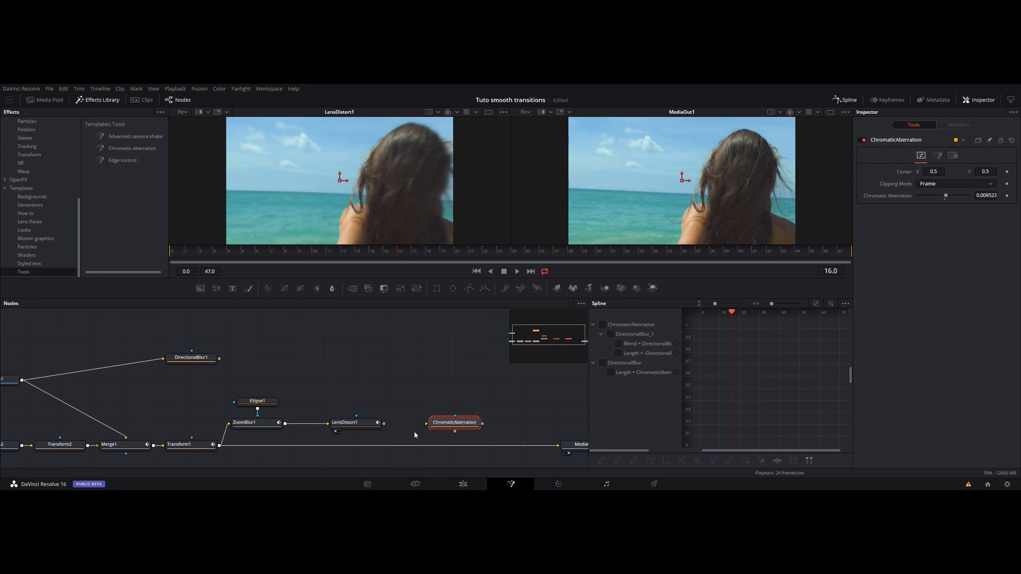
pyautogui.moveTo(384, 426); pyautogui.dragTo(436, 429)
# - Set Chromatic Aberration to 0.1 and keyframe it at frame 25, matching LensDistort1's distortion peak
pyautogui.click(363, 426)
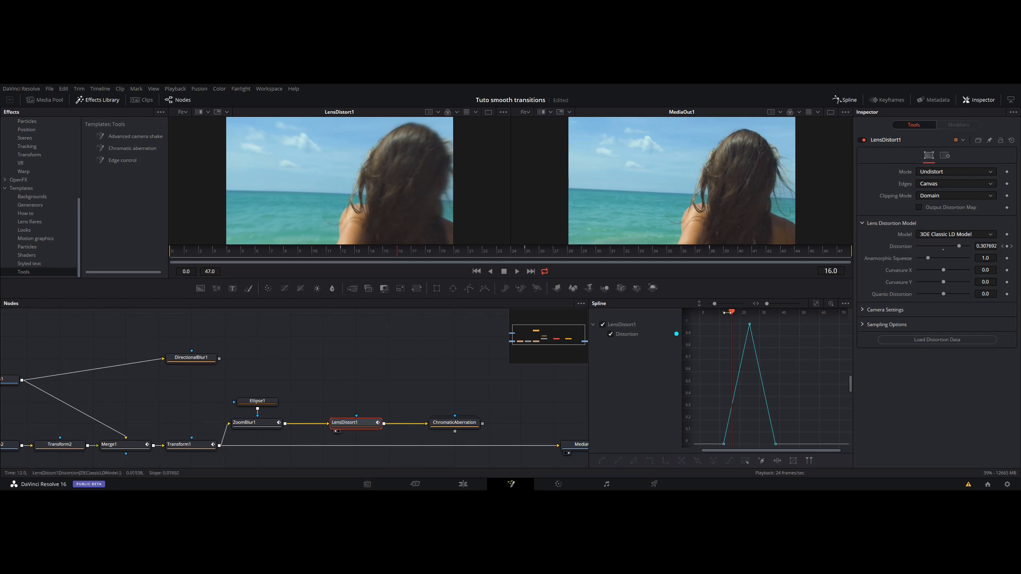
pyautogui.moveTo(732, 314); pyautogui.dragTo(724, 315)
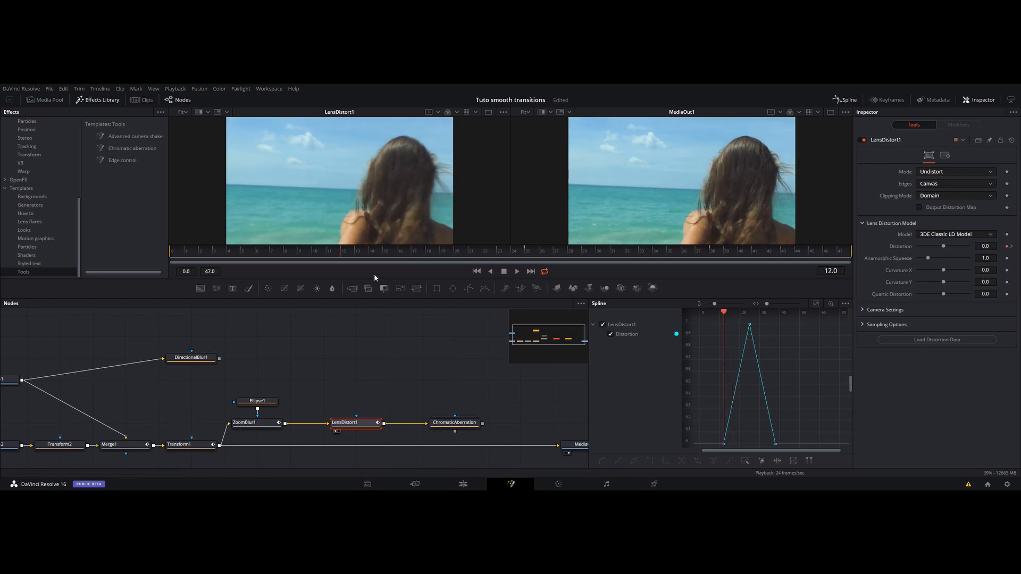
pyautogui.moveTo(724, 312); pyautogui.dragTo(749, 313)
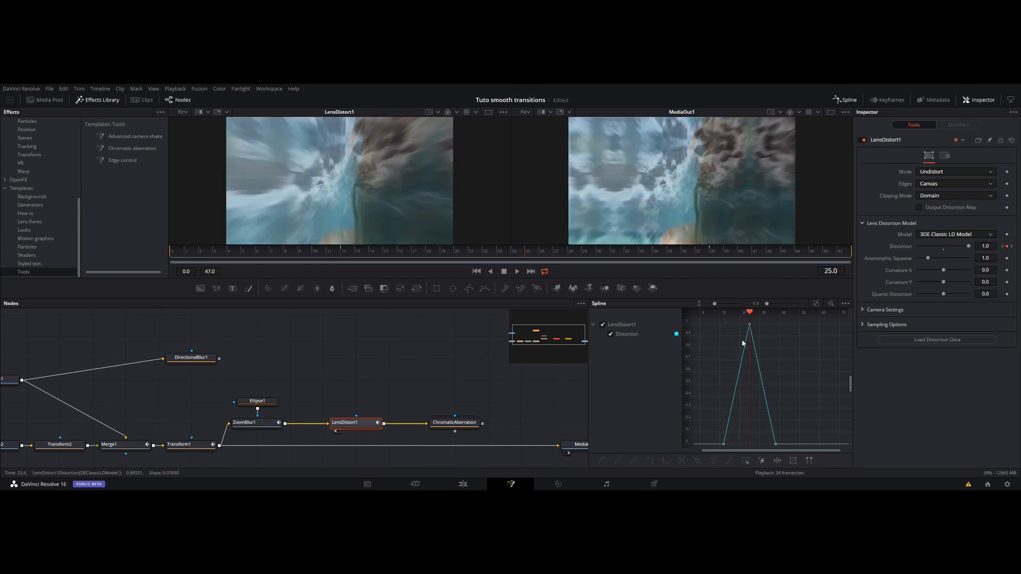
pyautogui.click(455, 422)
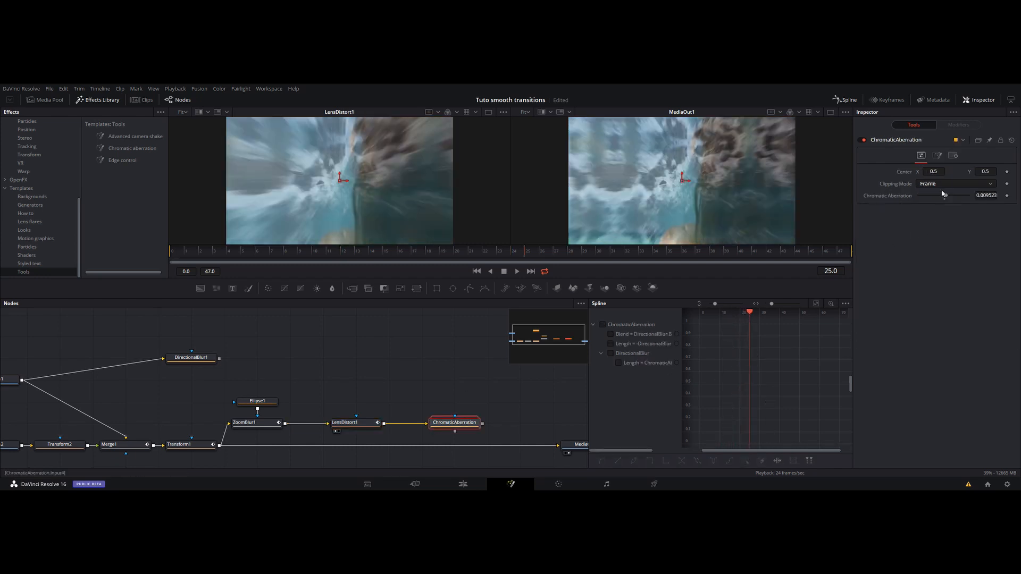
pyautogui.moveTo(946, 197); pyautogui.dragTo(1020, 198)
pyautogui.click(1007, 195)
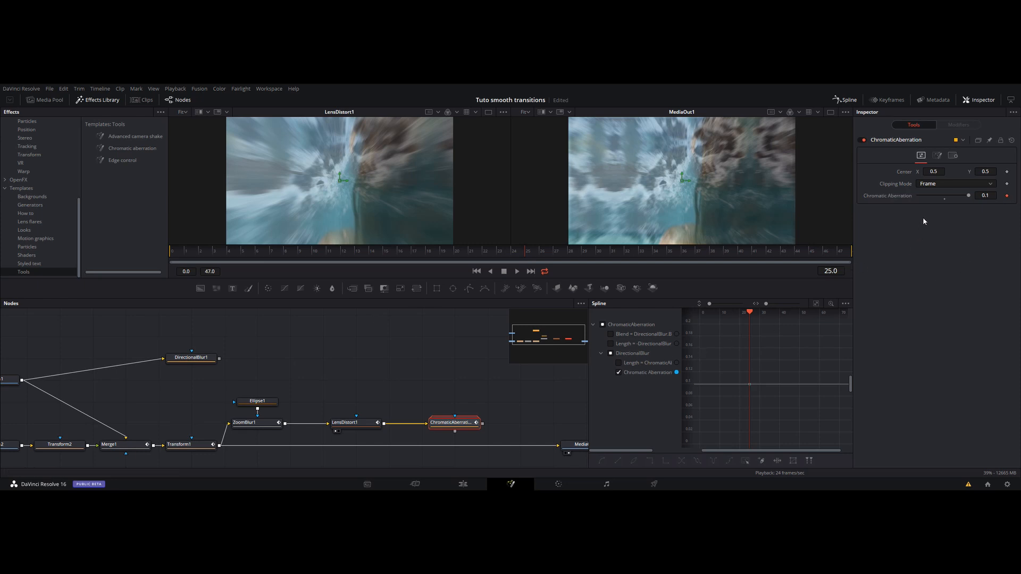
# - Display LensDistort1's distortion curve as an inactive reference and keyframe Chromatic Aberration at 0 on frame 12
pyautogui.click(925, 184)
pyautogui.click(924, 184)
pyautogui.keyDown('ctrl'); pyautogui.click(351, 425); pyautogui.keyUp('ctrl')
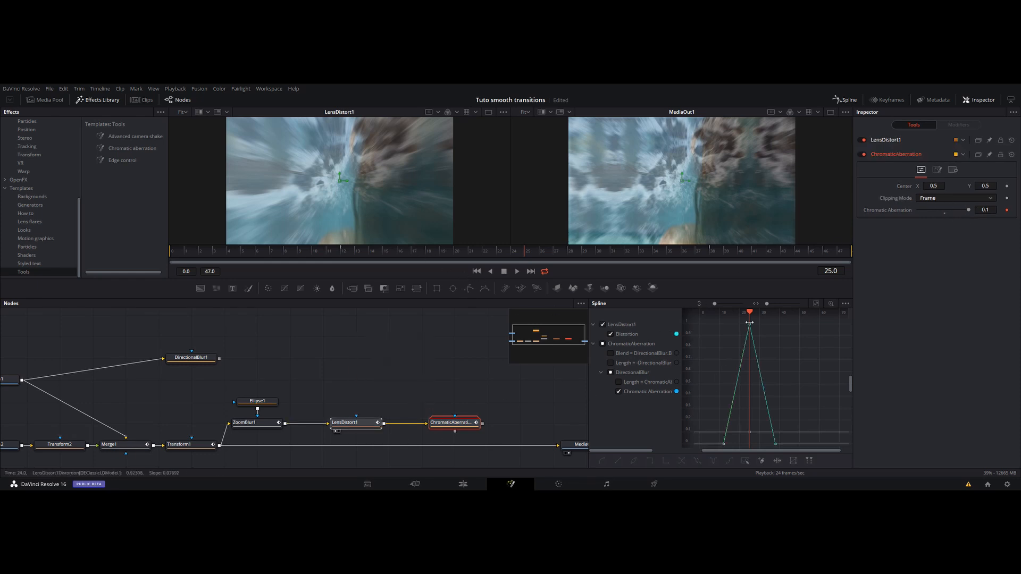
pyautogui.click(612, 334)
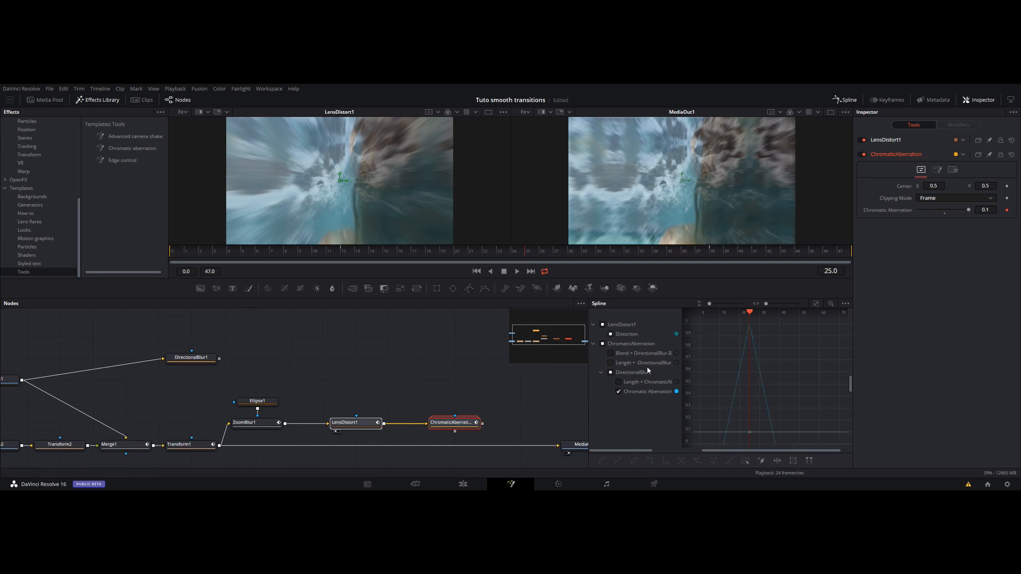
pyautogui.moveTo(751, 315); pyautogui.dragTo(723, 318)
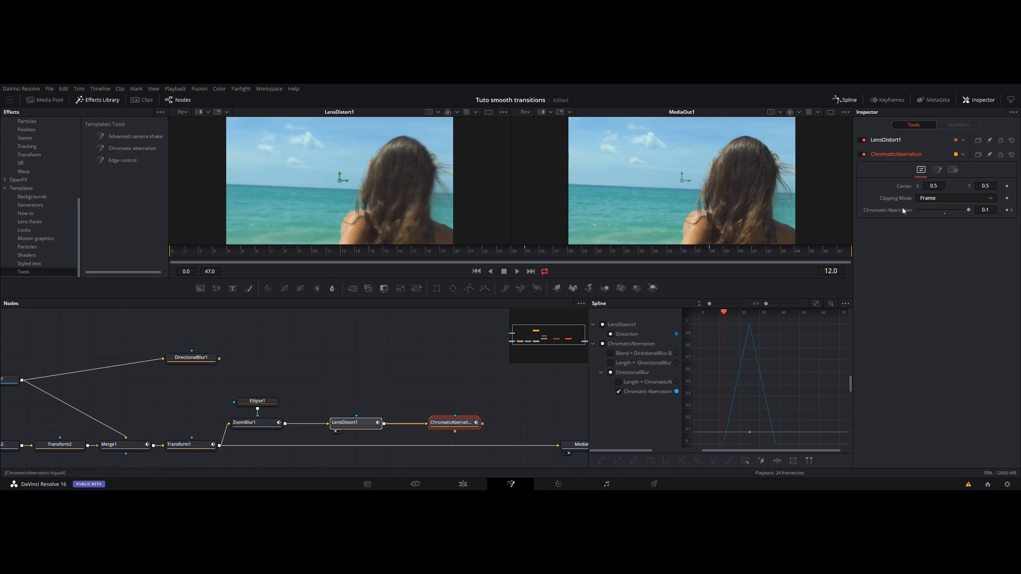
pyautogui.click(943, 214)
pyautogui.click(987, 210)
pyautogui.write('0')
pyautogui.press('Tab')
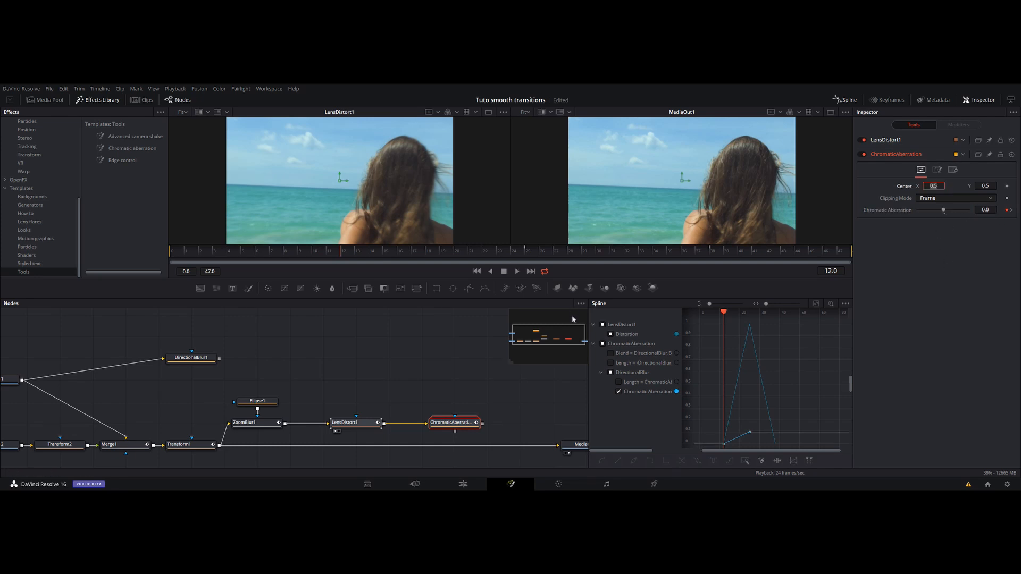
# - Keyframe Chromatic Aberration at 0 on frame 38, aligned with the last distortion keyframe
pyautogui.moveTo(539, 420); pyautogui.dragTo(434, 411)
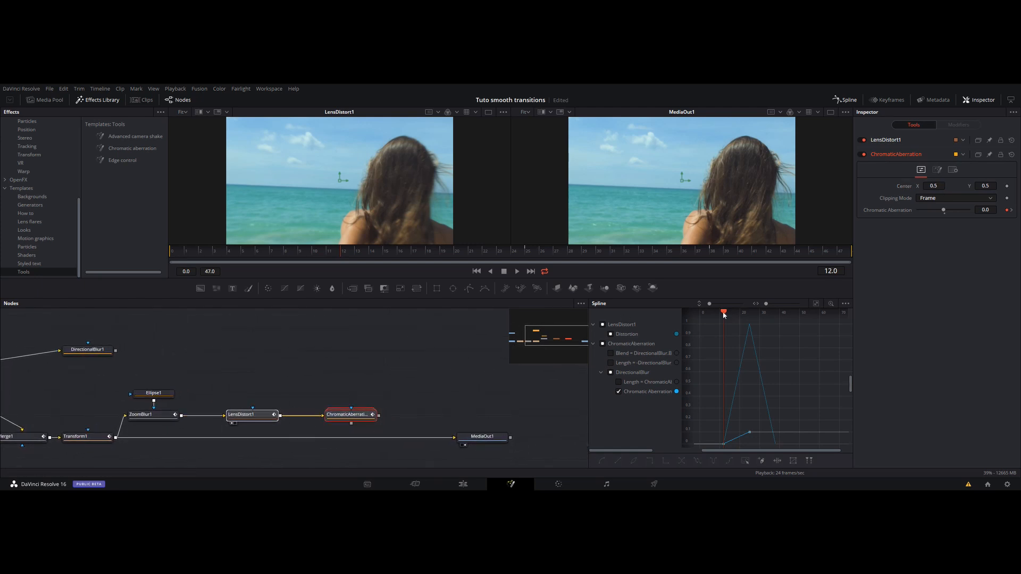
pyautogui.moveTo(724, 315); pyautogui.dragTo(776, 315)
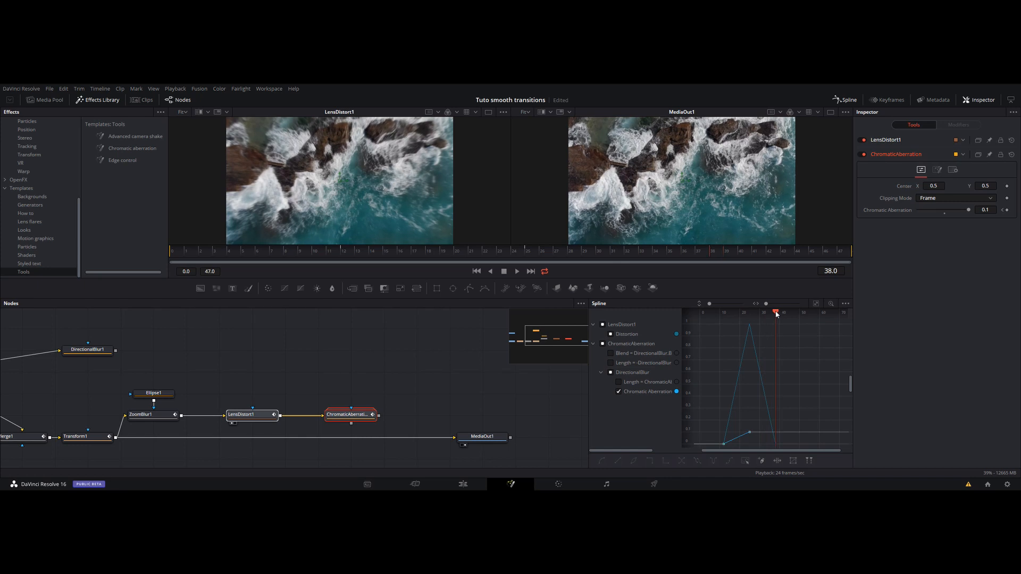
pyautogui.click(985, 209)
pyautogui.write('0')
pyautogui.press('Tab')
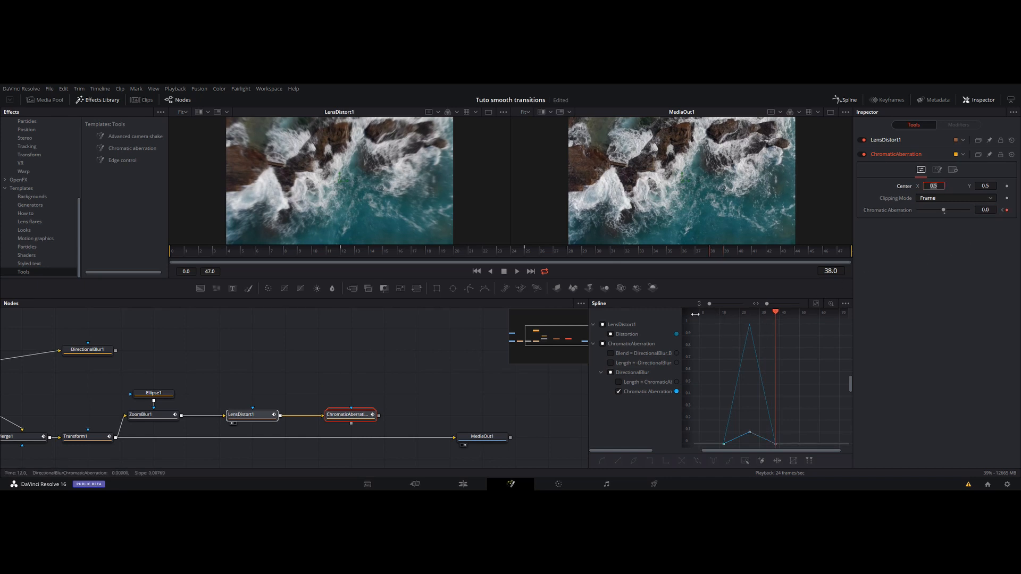
# - View ChromaticAberration's output in place of LensDistort1's and play the transition from the start before stopping
pyautogui.moveTo(348, 416); pyautogui.dragTo(342, 162)
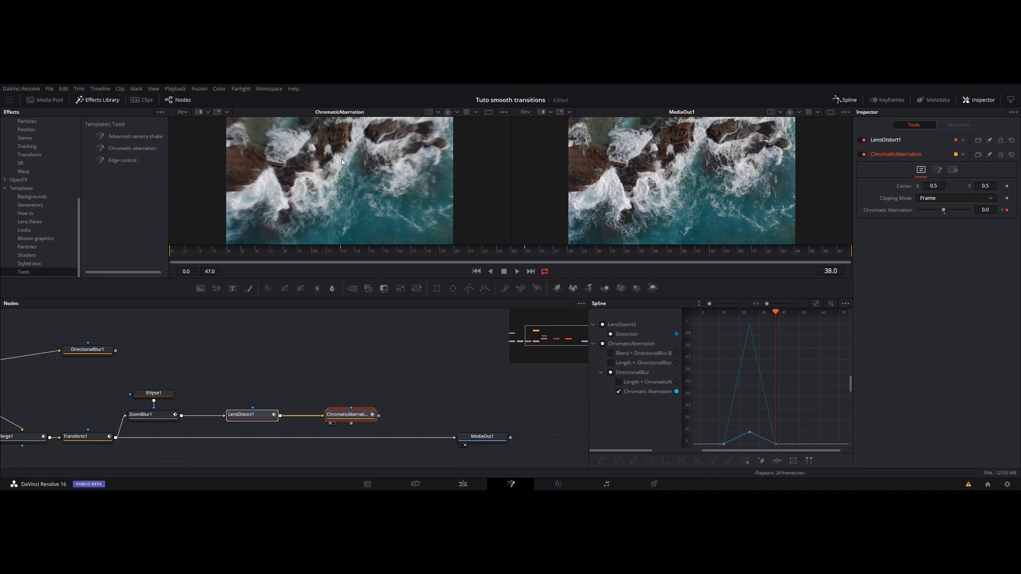
pyautogui.press('Home')
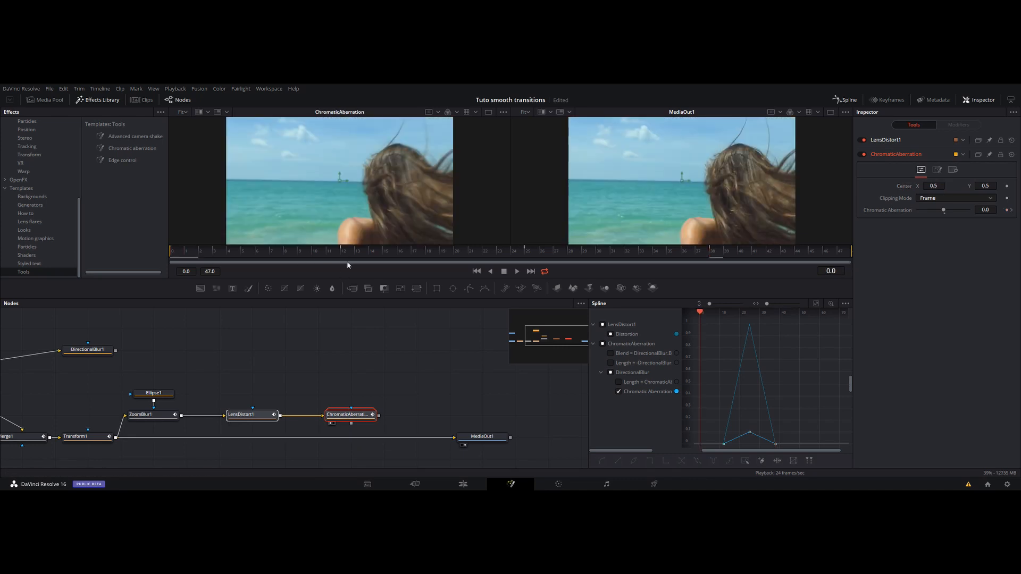
pyautogui.click(518, 272)
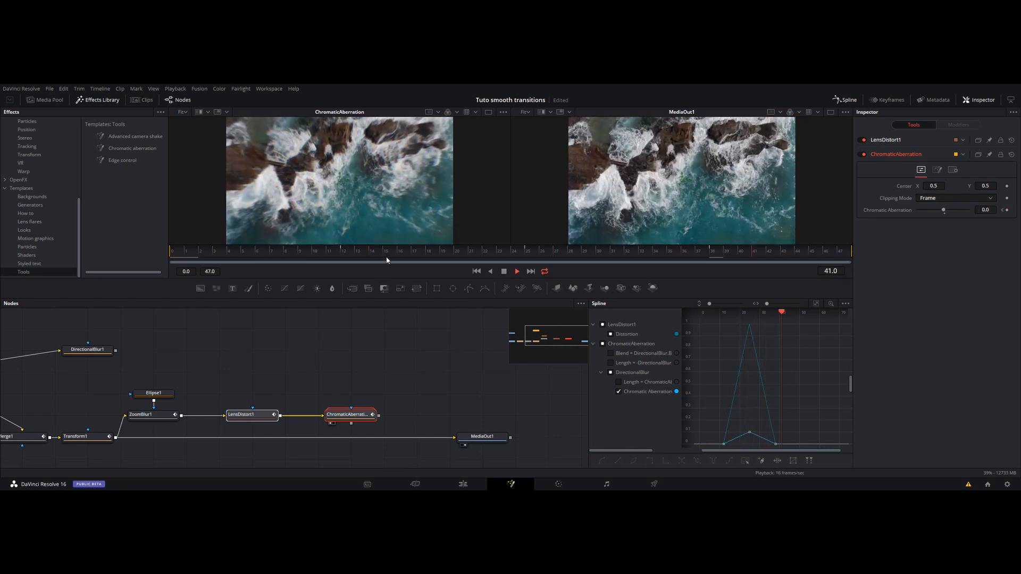
pyautogui.click(504, 271)
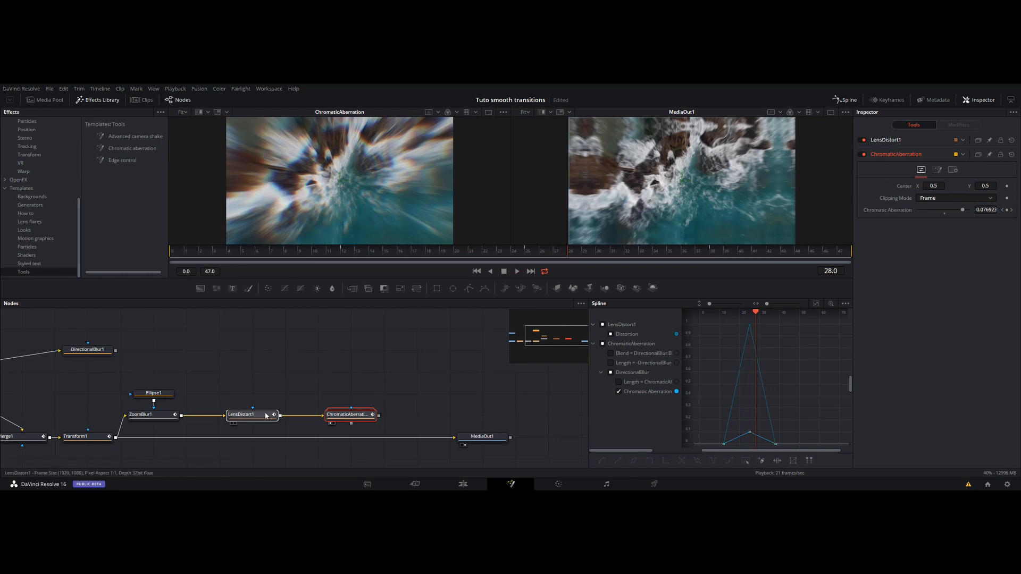
# - View LensDistort1's output in place of MediaOut1's and replay the transition to compare it with ChromaticAberration side by side
pyautogui.press('2')
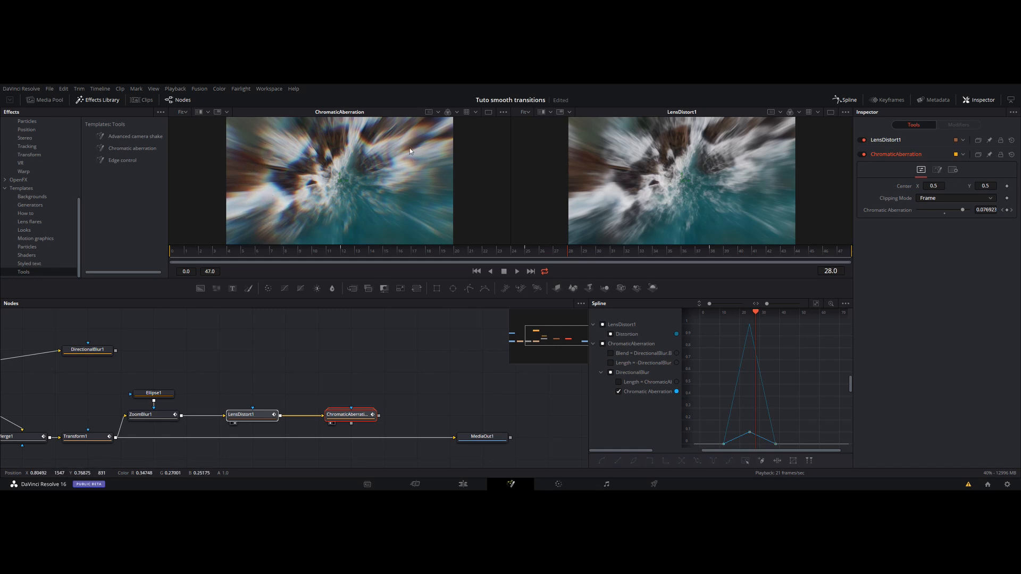
pyautogui.click(521, 252)
pyautogui.moveTo(521, 252); pyautogui.dragTo(169, 254)
pyautogui.click(518, 271)
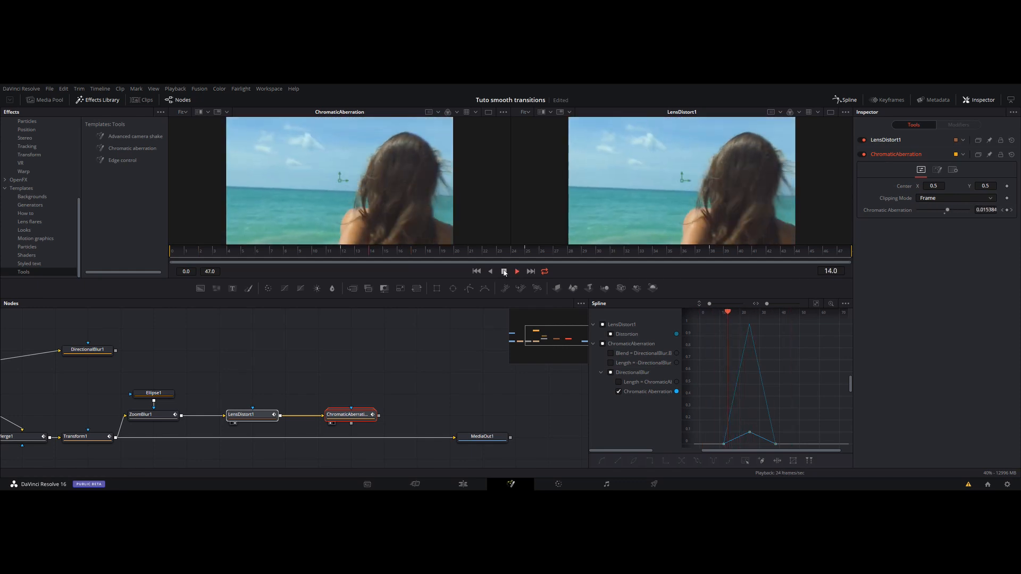
pyautogui.click(505, 272)
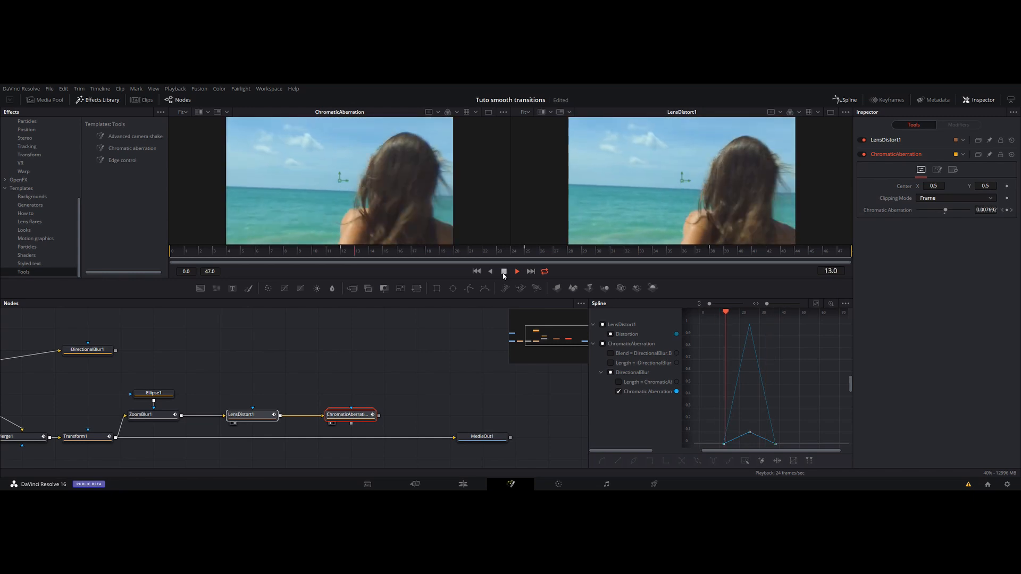
pyautogui.click(504, 272)
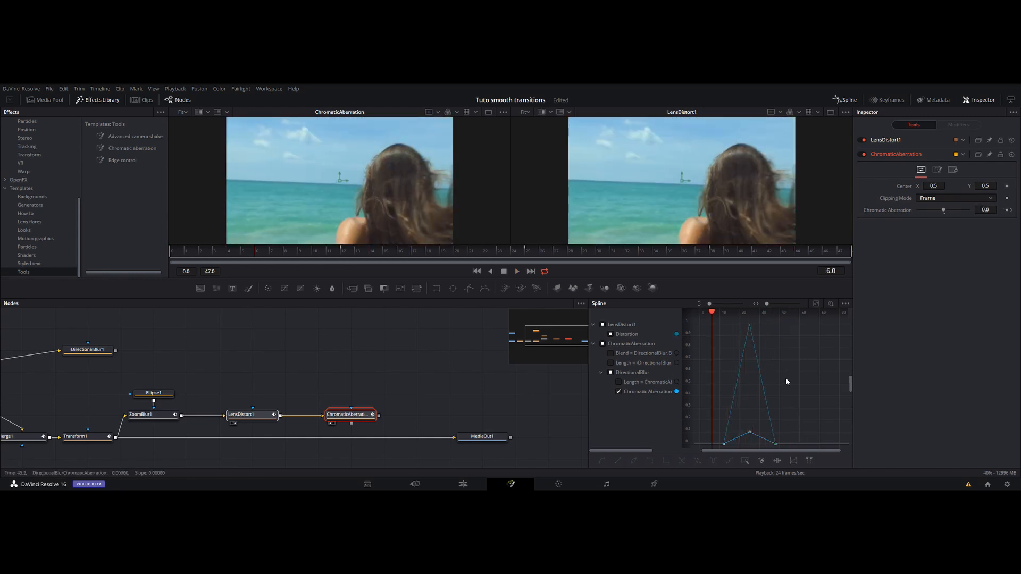
# - Smooth the keyframes of ZoomBlur1's Smooth Strength curve in the Spline editor
pyautogui.click(149, 419)
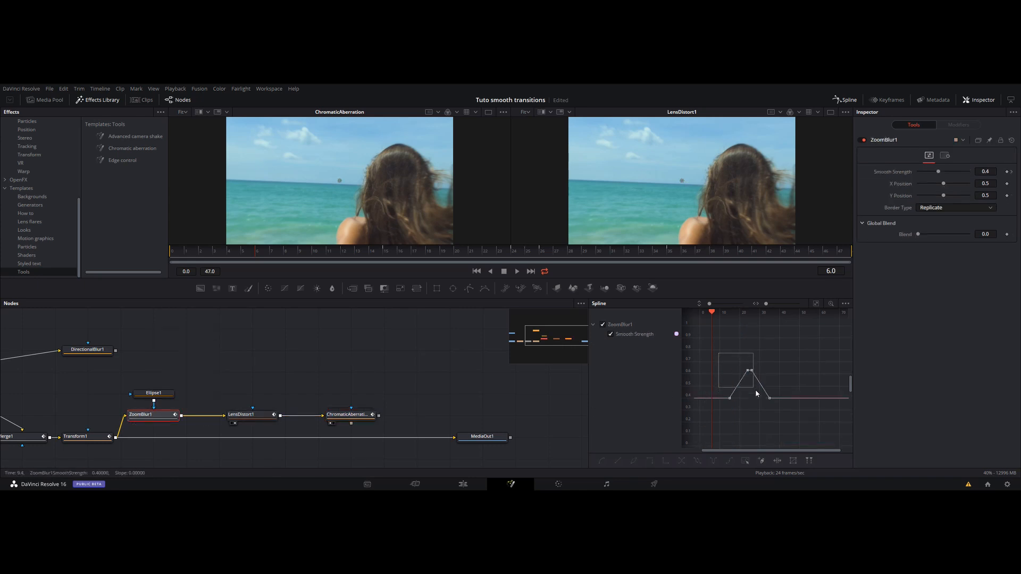
pyautogui.moveTo(755, 390); pyautogui.dragTo(755, 391)
pyautogui.press('s')
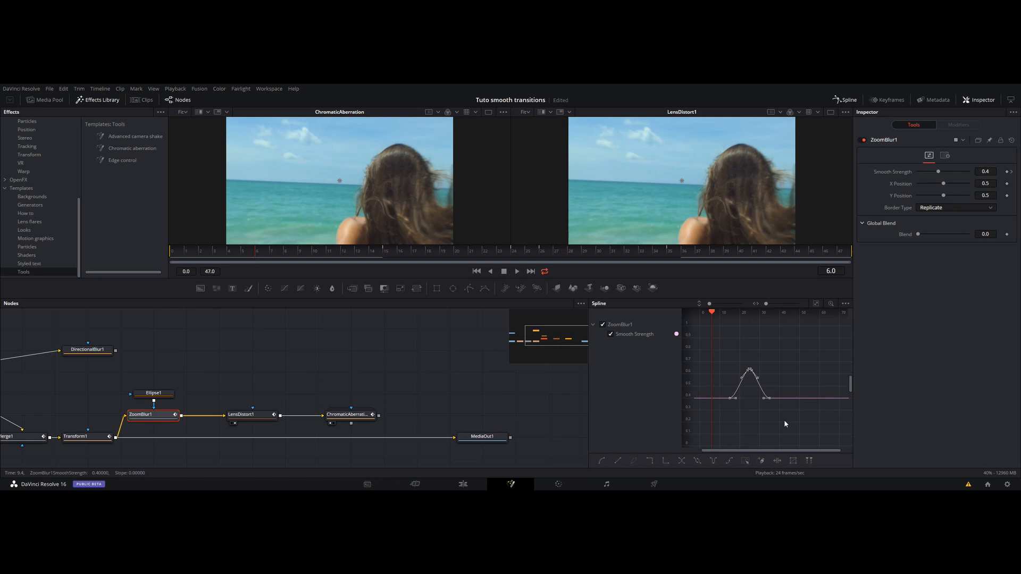
# - Activate LensDistort1's Distortion curve in the Spline editor and smooth all of its keyframes
pyautogui.click(253, 414)
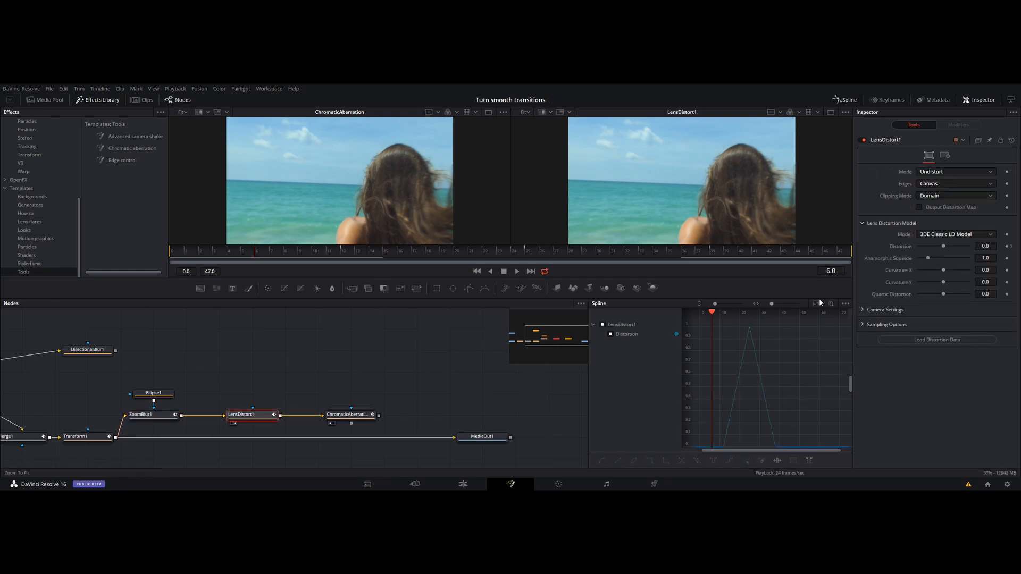
pyautogui.click(611, 334)
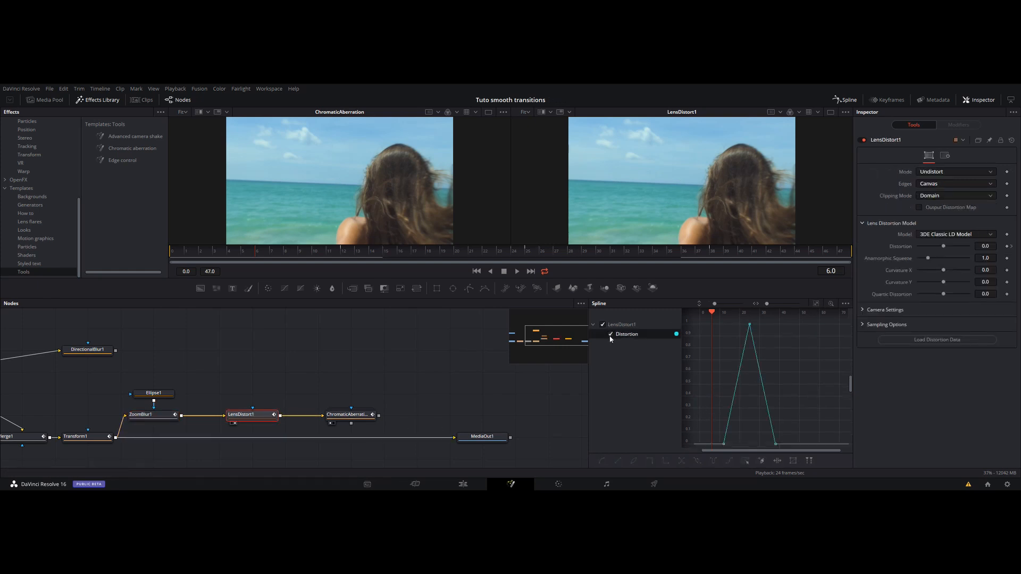
pyautogui.moveTo(715, 323); pyautogui.dragTo(791, 453)
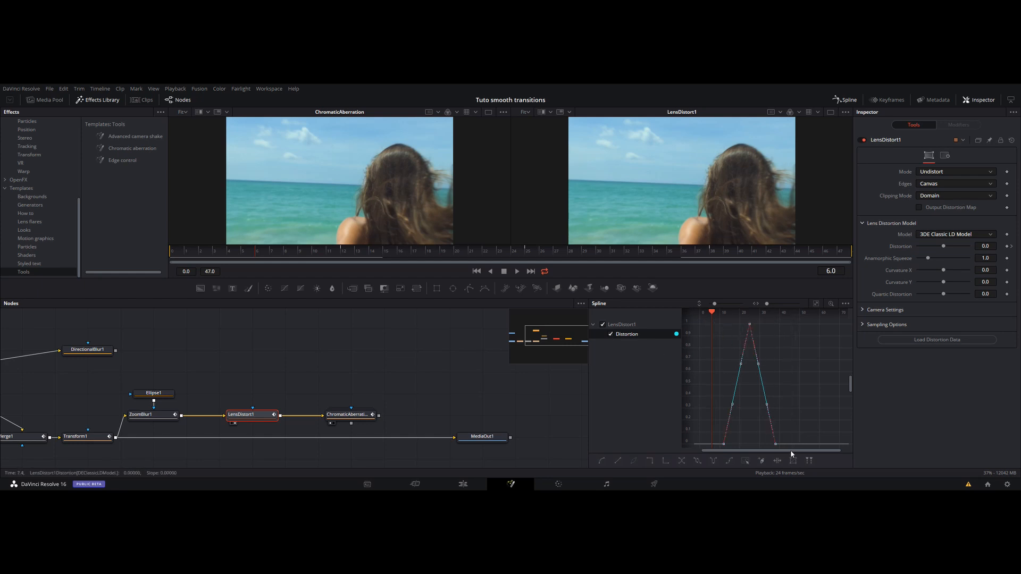
pyautogui.press('s')
# - Enable the ChromaticAberration node in the Spline editor and look for its keyframe curve
pyautogui.click(359, 418)
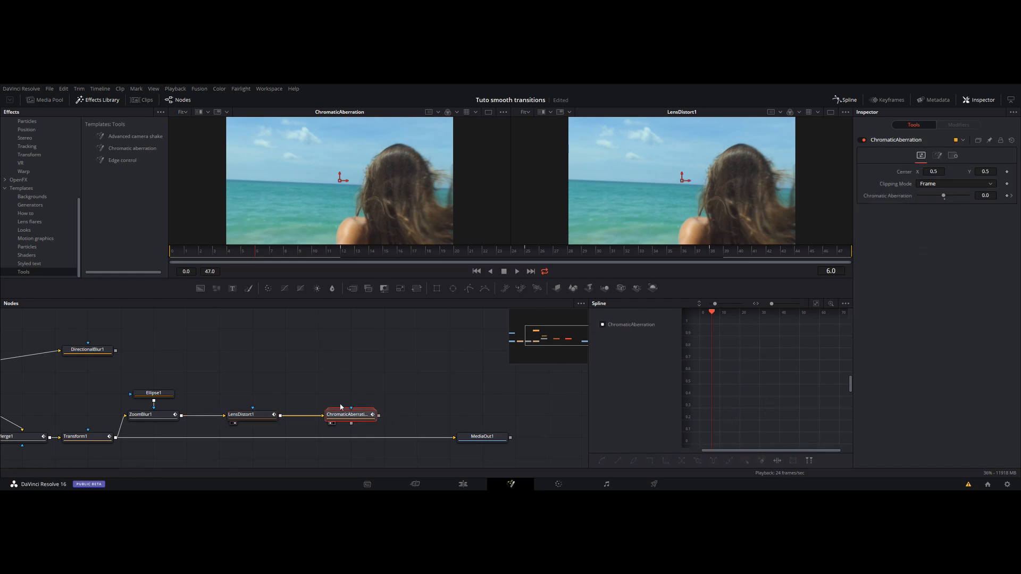
pyautogui.click(607, 325)
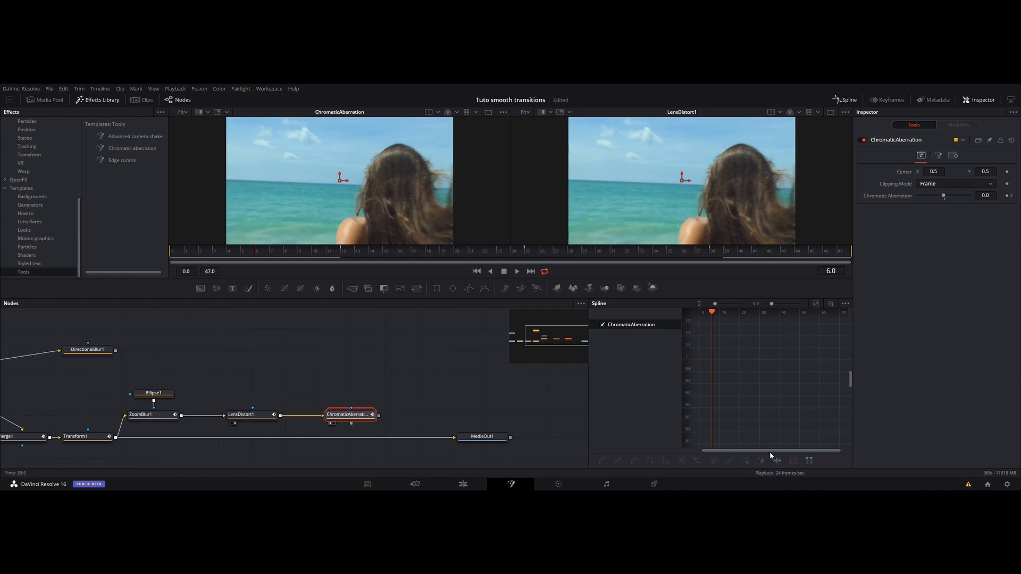
pyautogui.moveTo(850, 378); pyautogui.dragTo(856, 342)
# - Connect ChromaticAberration's output to MediaOut1 and view MediaOut1 in place of LensDistort1
pyautogui.moveTo(379, 415); pyautogui.dragTo(562, 235)
pyautogui.click(480, 441)
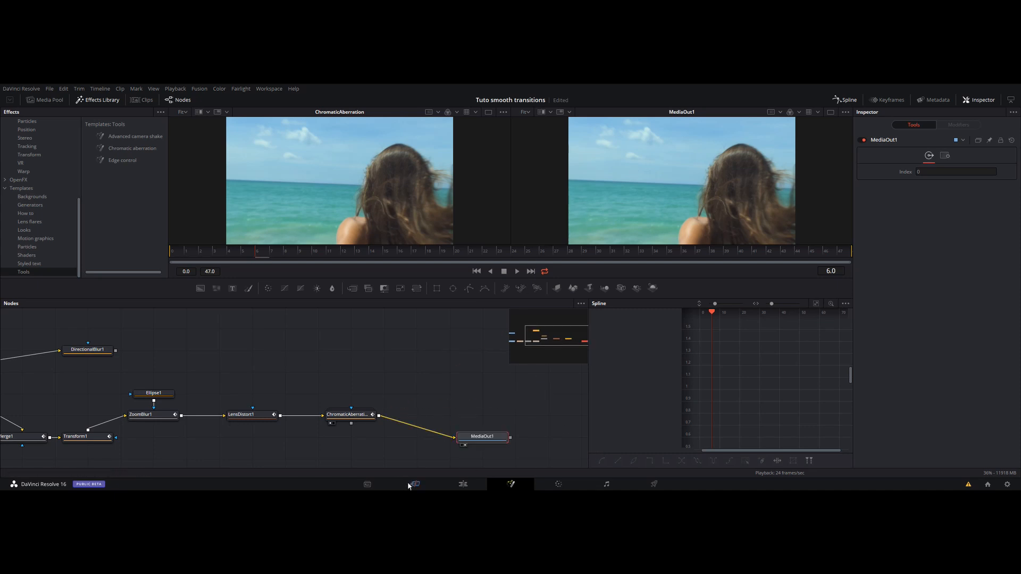
# - Return to the edit timeline and play the Fusion clip transition from the beach clip into the seashore clip
pyautogui.click(463, 485)
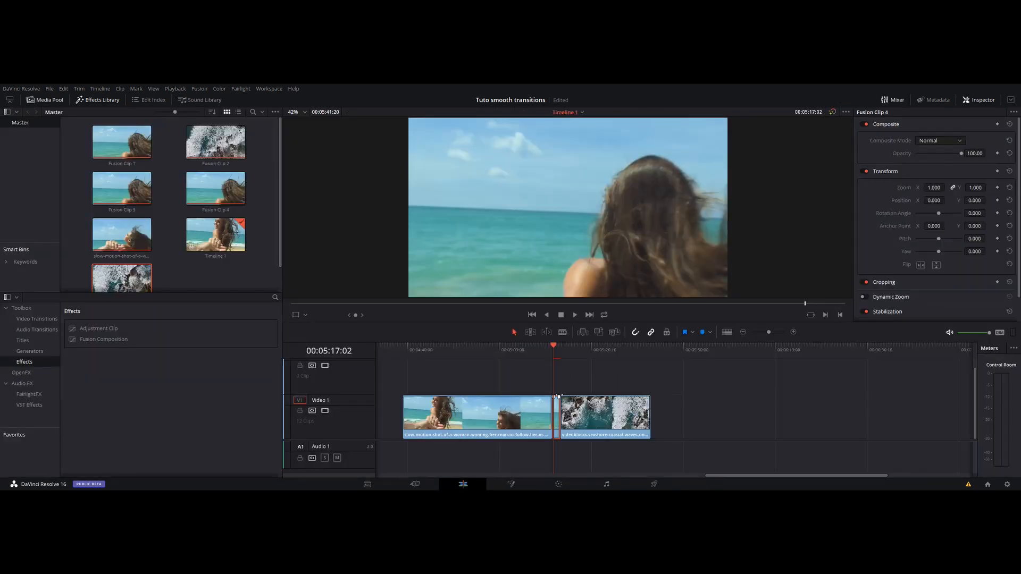
pyautogui.scroll(1, 556, 387)
pyautogui.scroll(1, 681, 388)
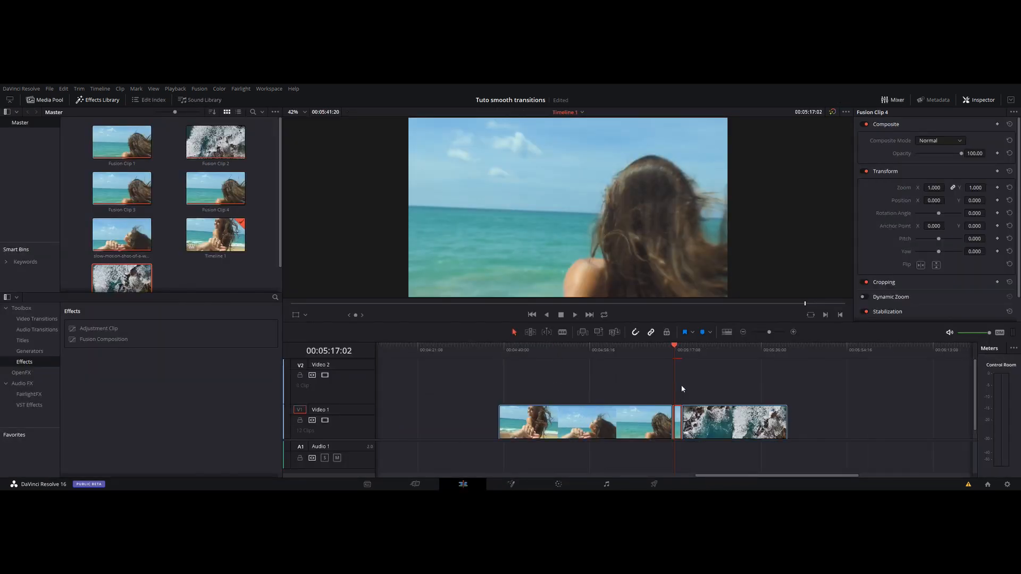
pyautogui.scroll(-1, 682, 388)
pyautogui.scroll(4, 681, 385)
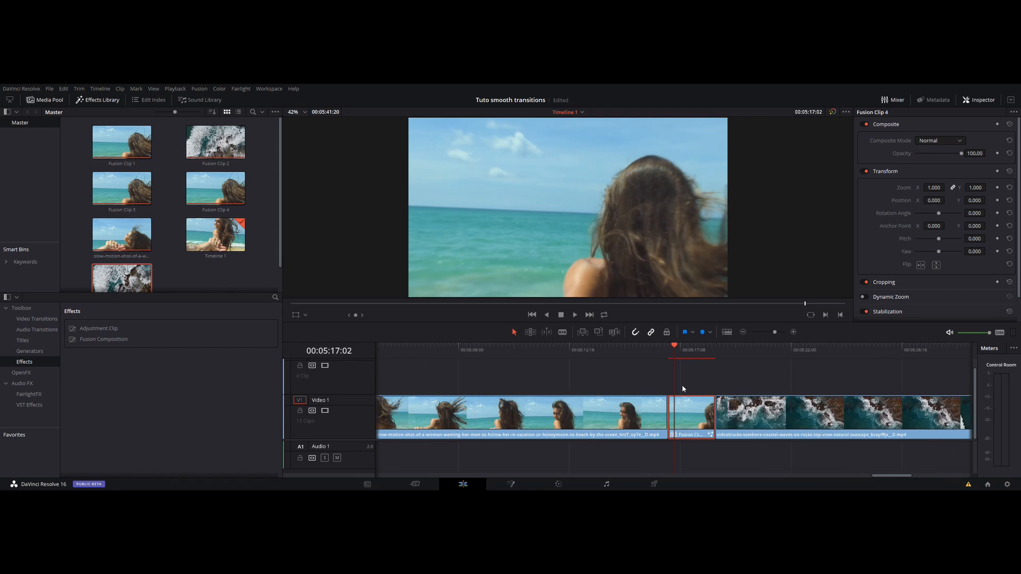
pyautogui.press('space')
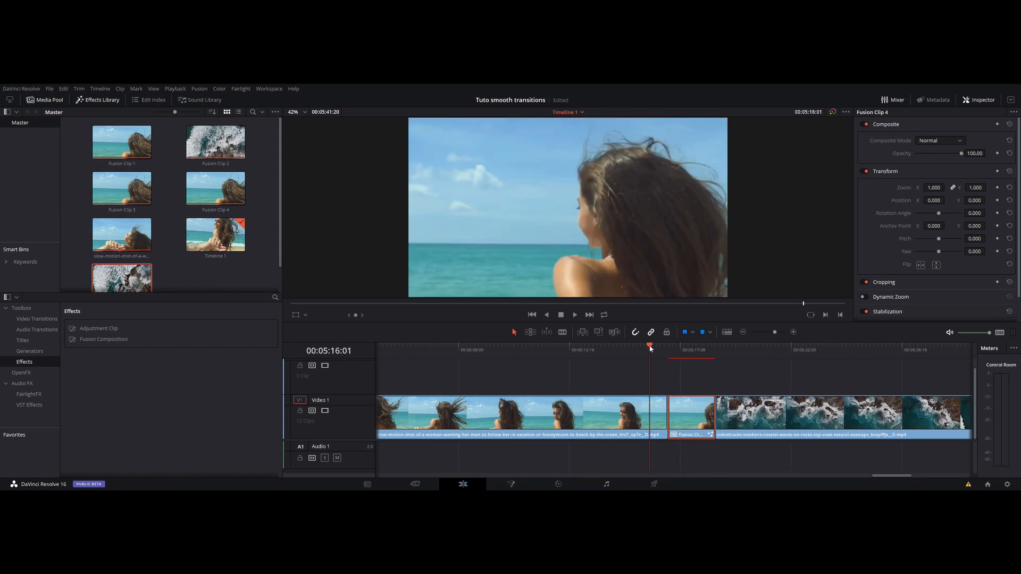
pyautogui.moveTo(650, 346); pyautogui.dragTo(583, 352)
pyautogui.press('space')
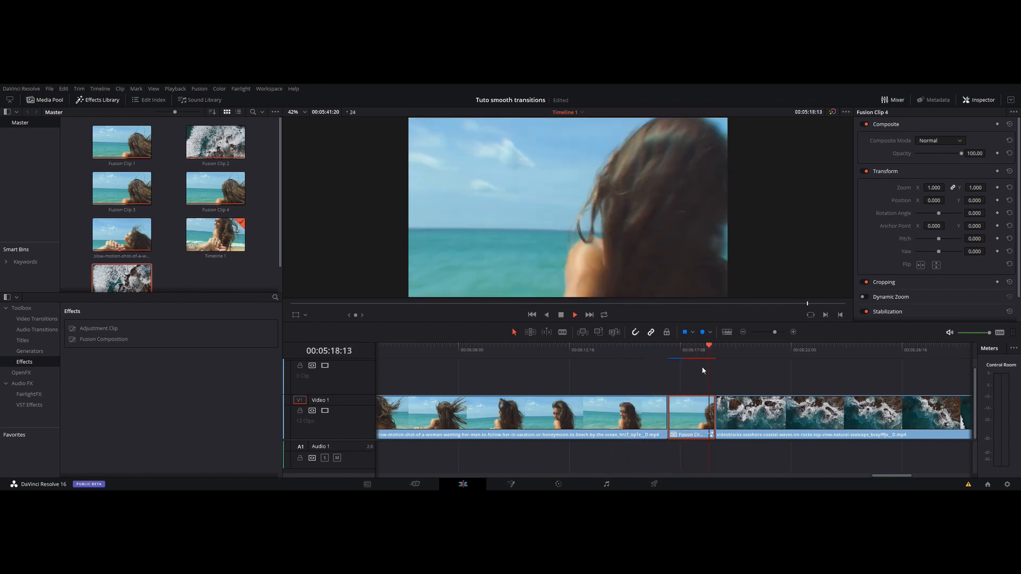
pyautogui.press('space')
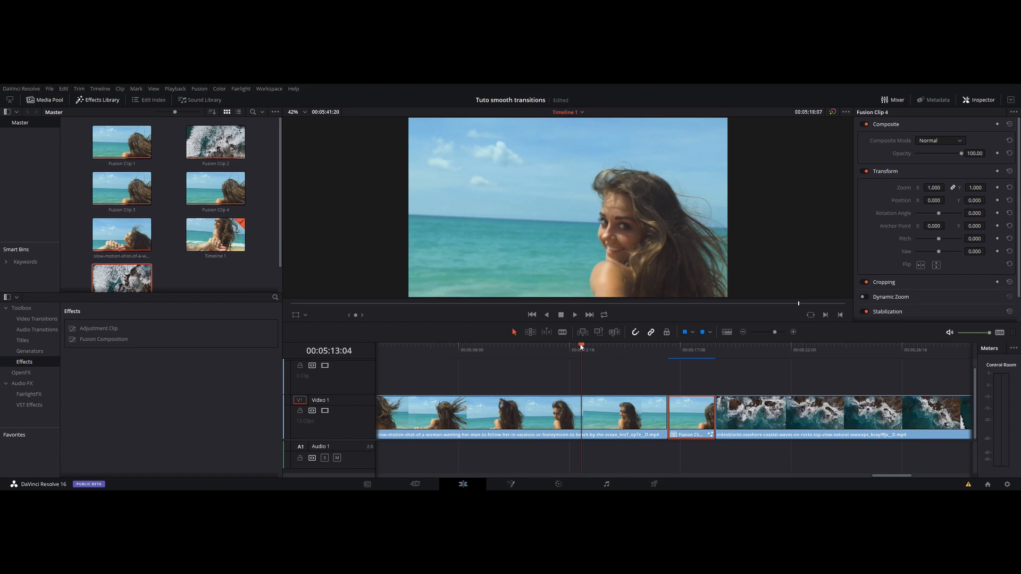
# - Replay the zoom transition from 00:05:10:13 in the beach clip and stop playback in the seashore clip
pyautogui.moveTo(581, 348); pyautogui.dragTo(520, 353)
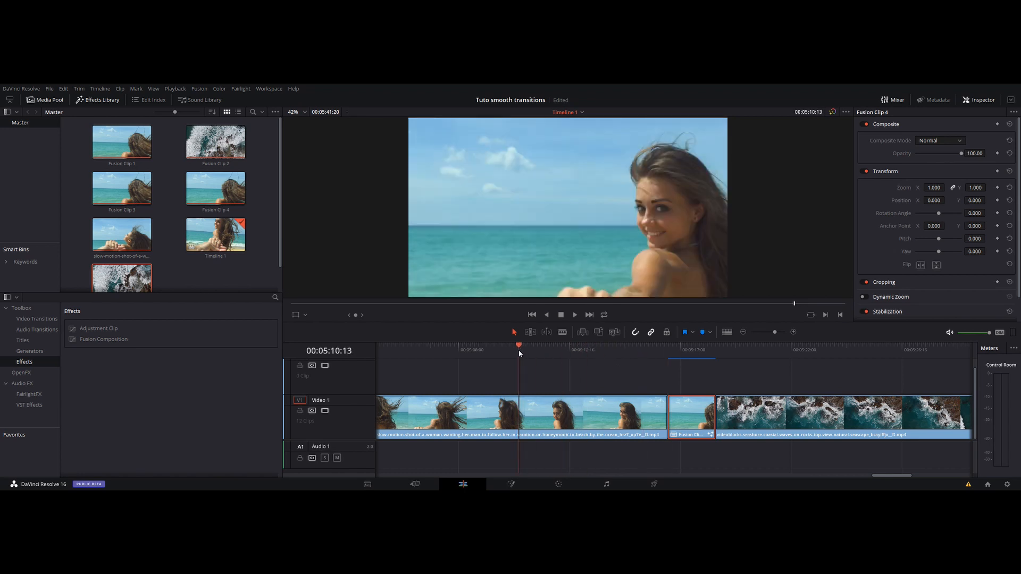
pyautogui.press('space')
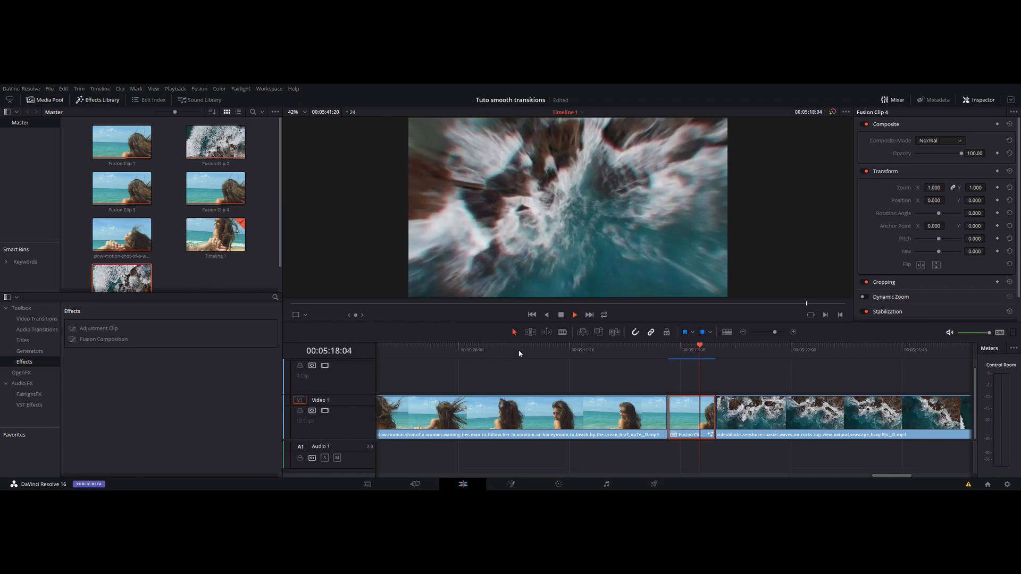
pyautogui.click(561, 315)
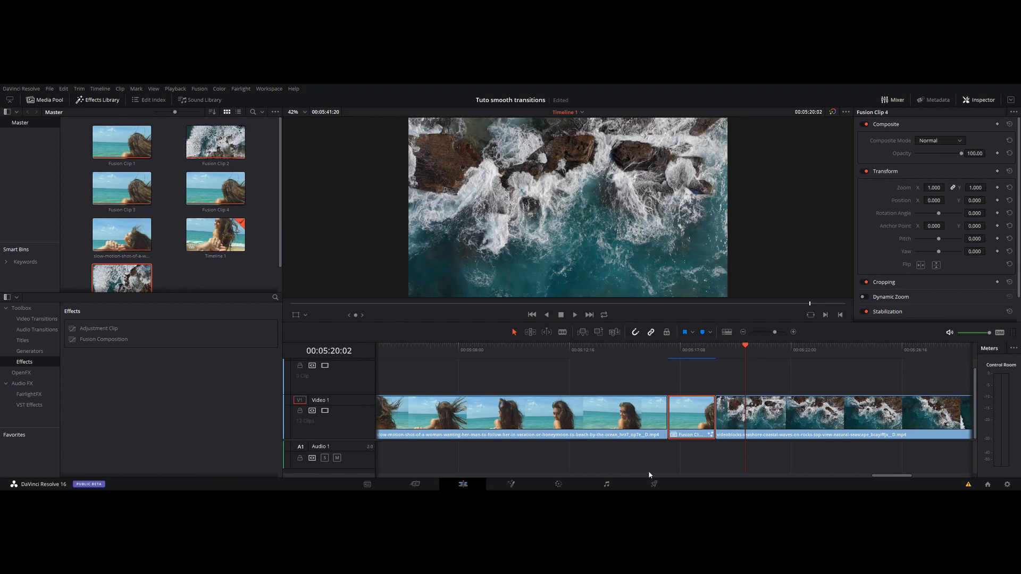
# - Play the second transition on the timeline, from the seashore clip into the beach clip
pyautogui.moveTo(903, 477); pyautogui.dragTo(578, 475)
pyautogui.scroll(-8, 559, 410)
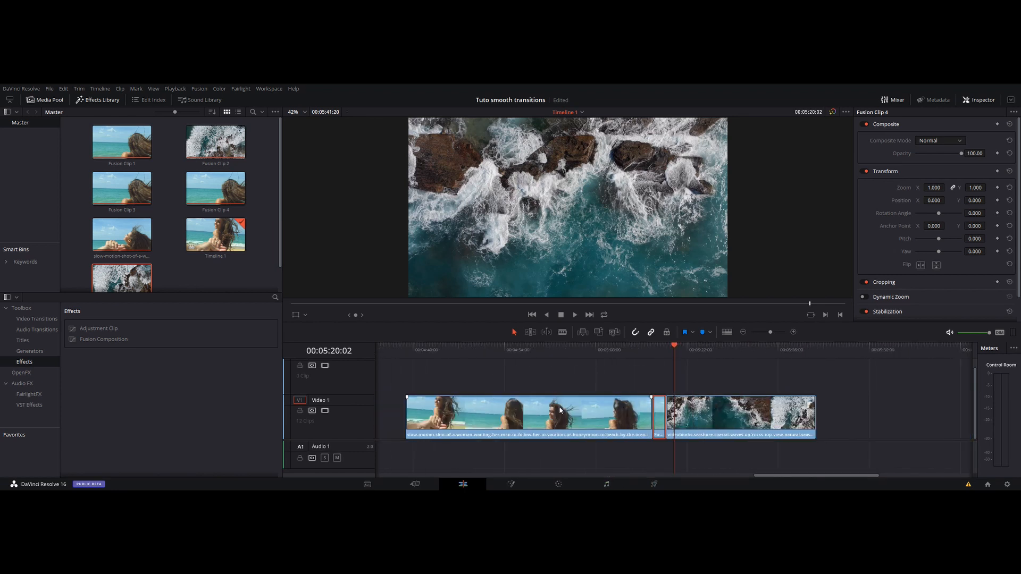
pyautogui.moveTo(635, 476); pyautogui.dragTo(421, 470)
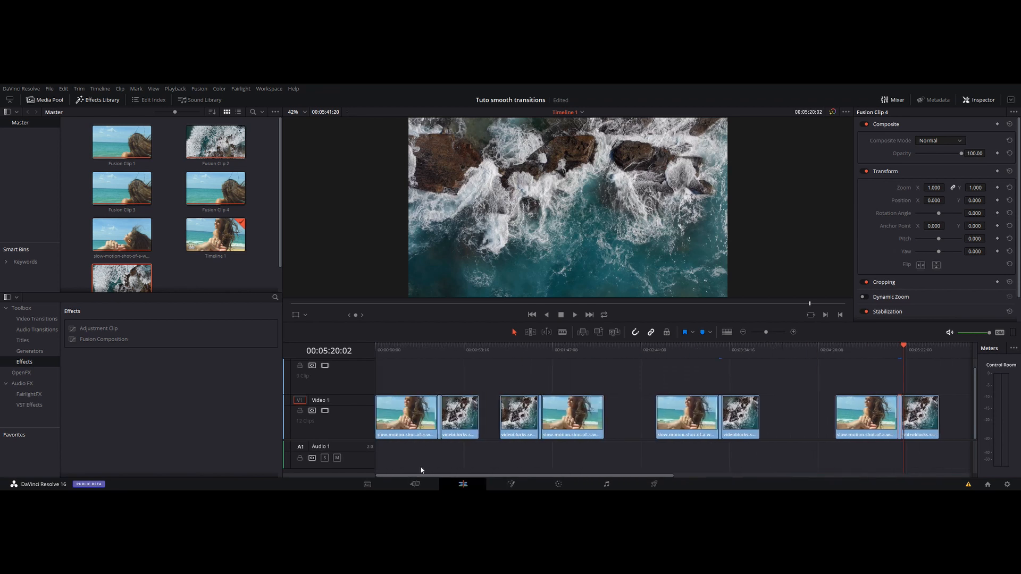
pyautogui.click(500, 351)
pyautogui.press('space')
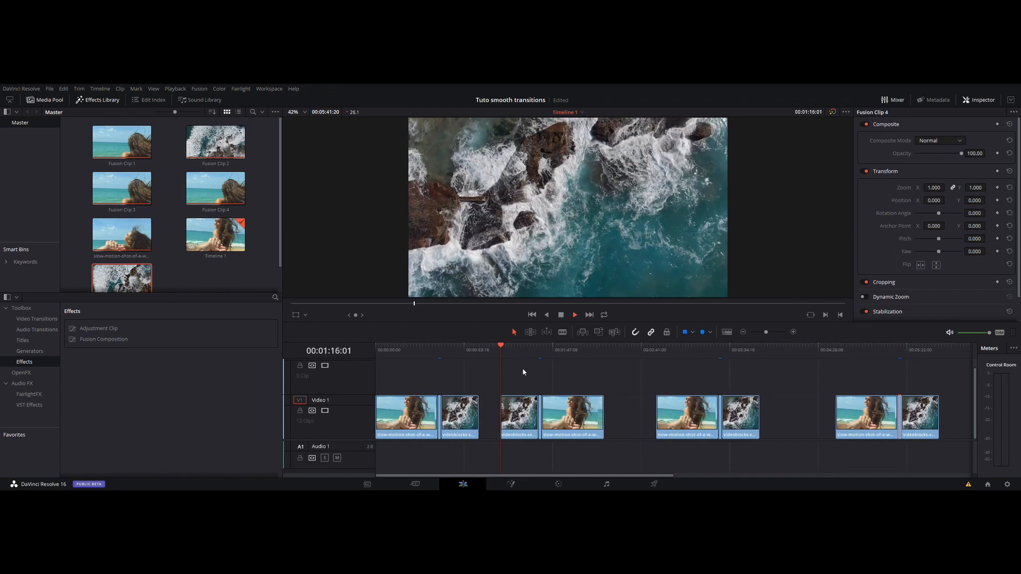
pyautogui.click(537, 351)
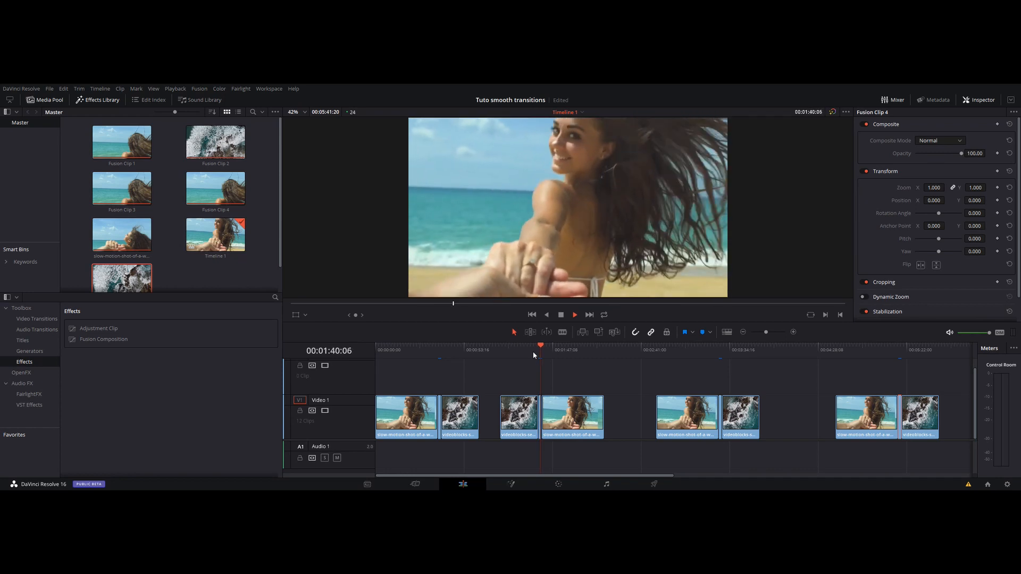